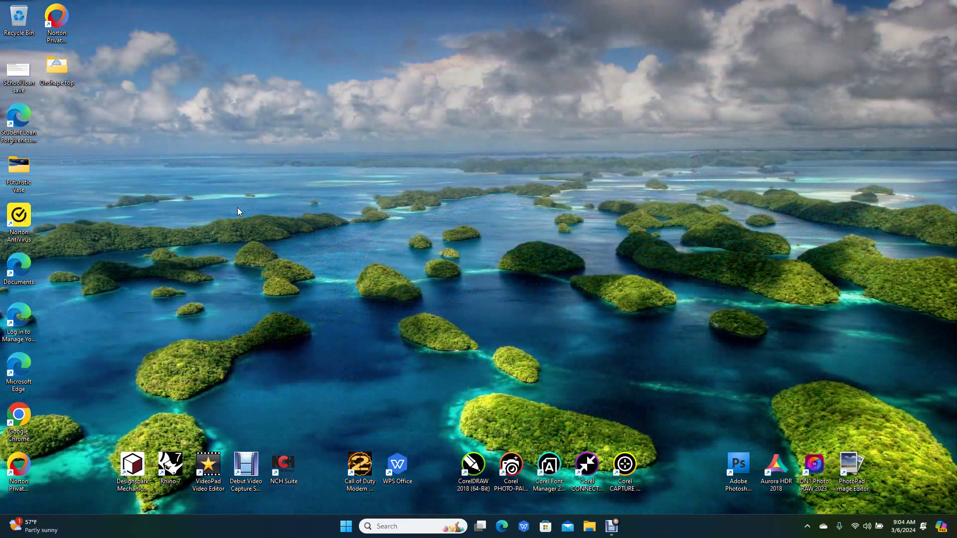
Step: Open a new Microsoft Edge window and search the web for "onshape pricing"
click(201, 198)
click(488, 527)
right_click(501, 529)
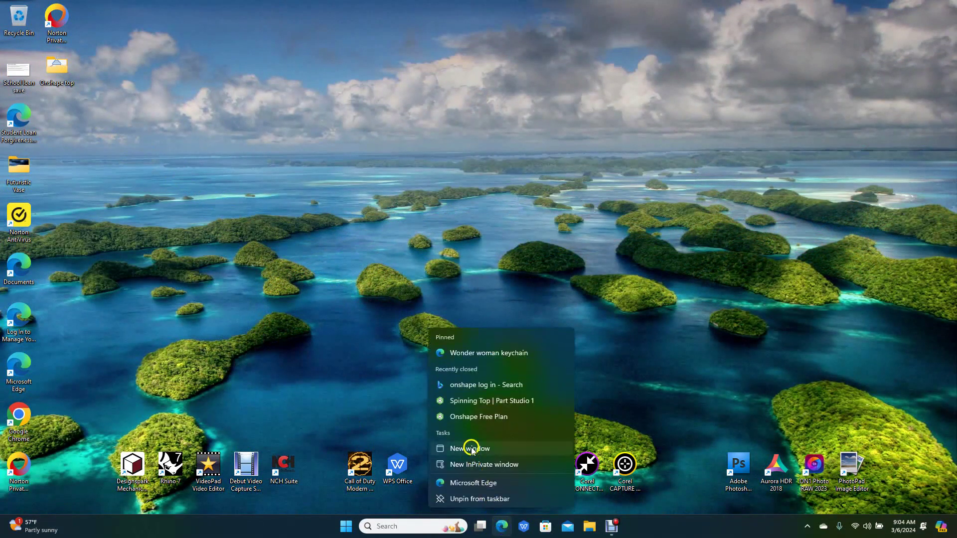
click(471, 449)
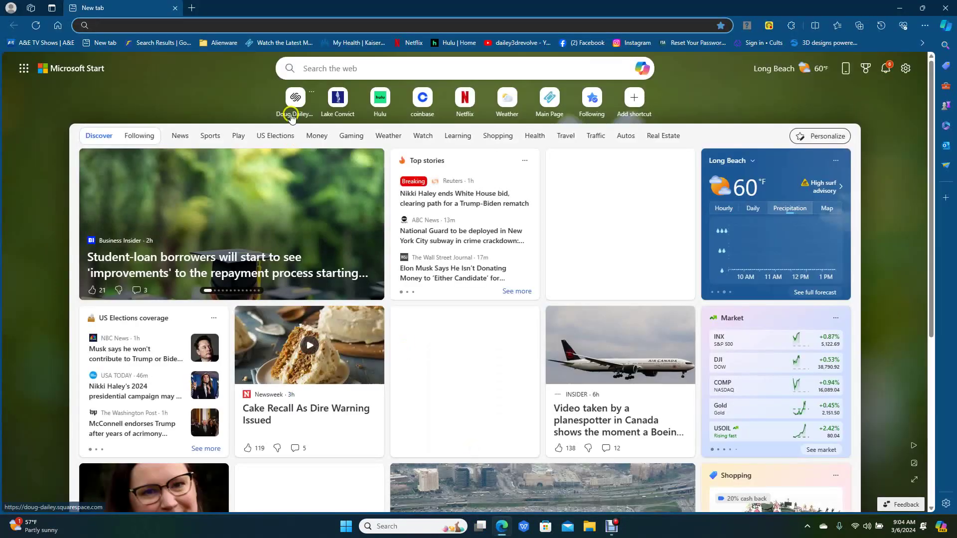
click(312, 69)
text(o)
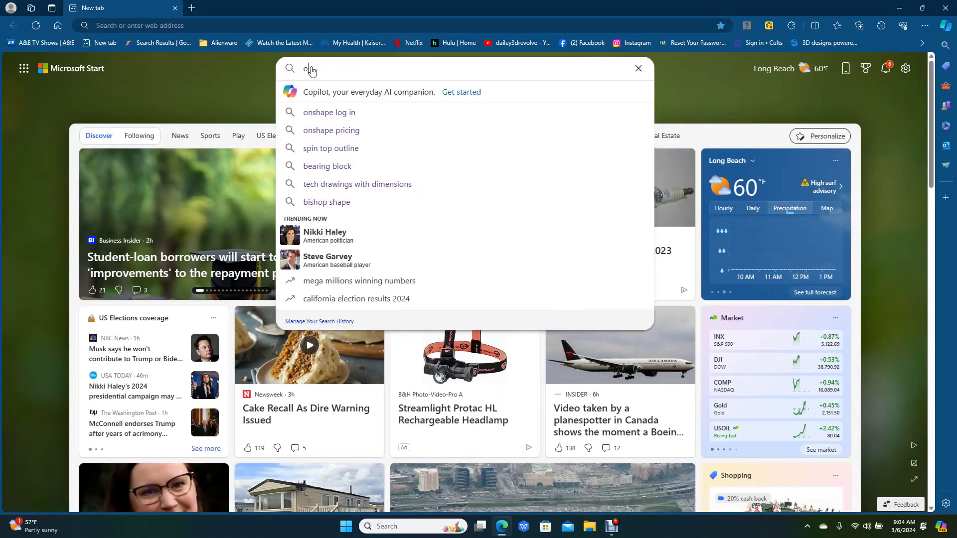
text(nshape)
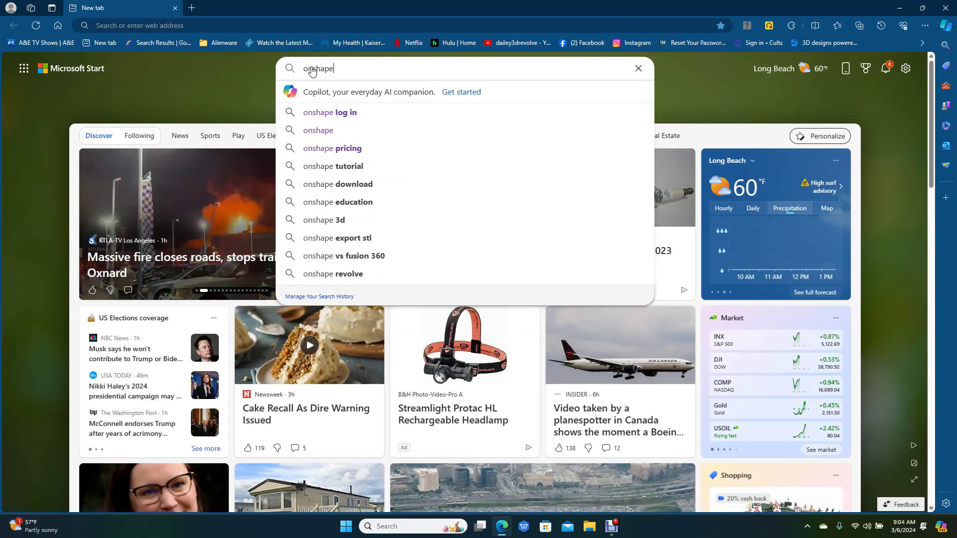
click(352, 147)
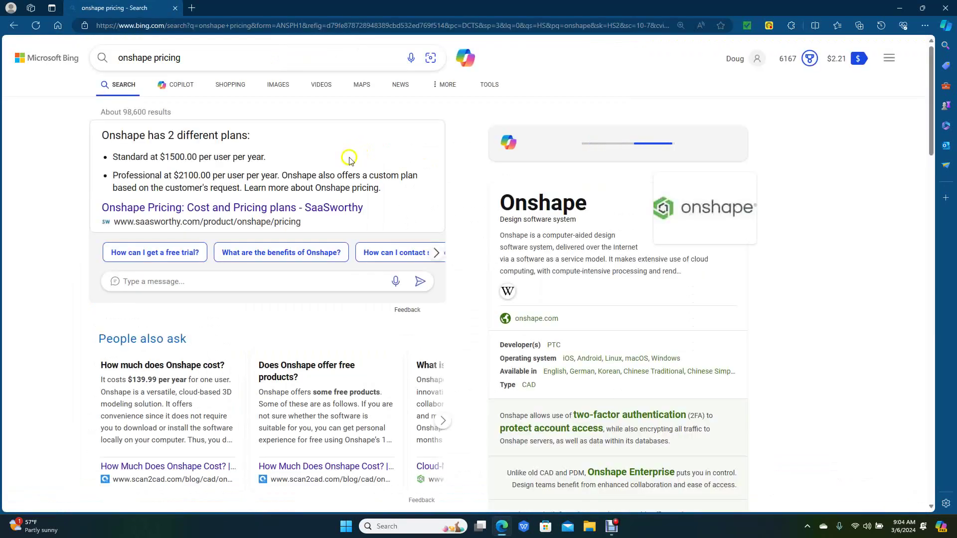
Step: Examine the Onshape Plans and Pricing page from the search results, and close it
drag(930, 131, 923, 208)
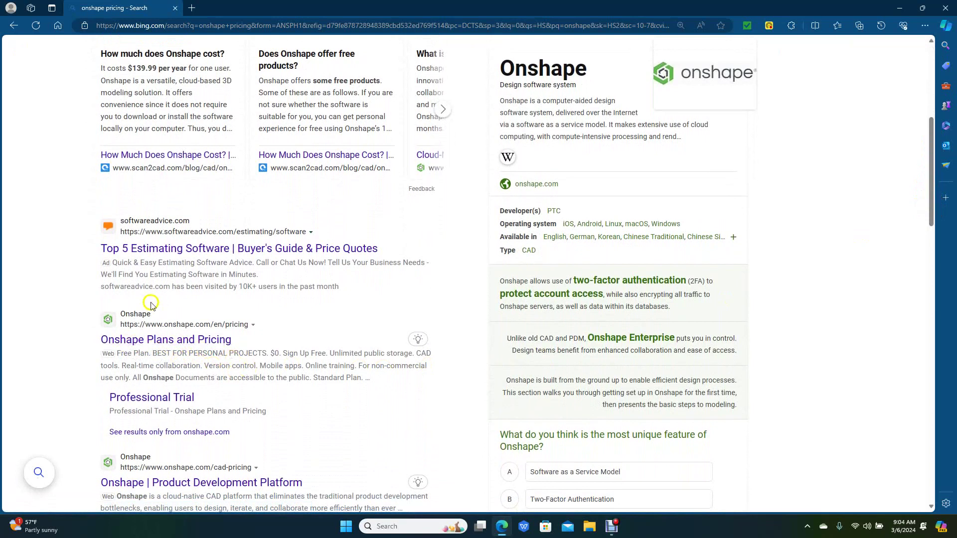
click(155, 345)
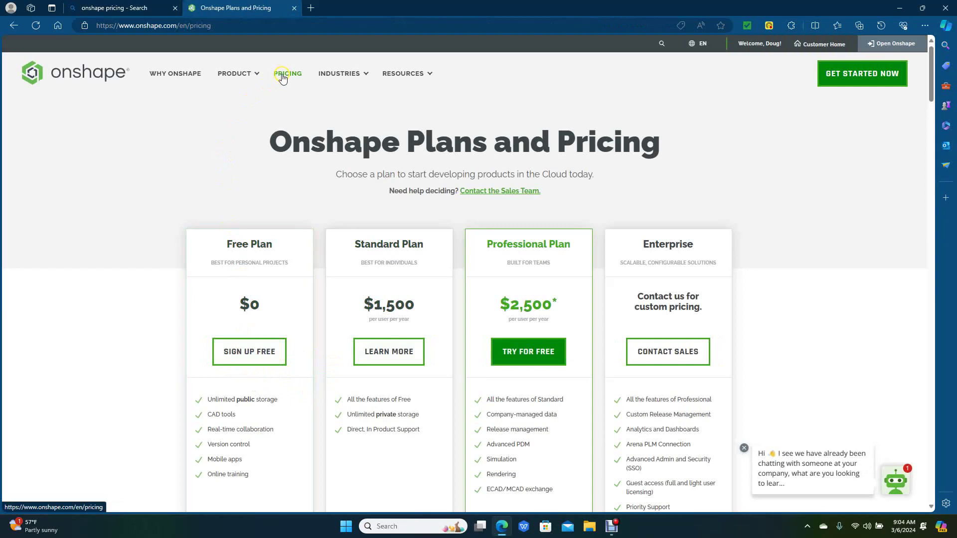
click(295, 9)
click(294, 9)
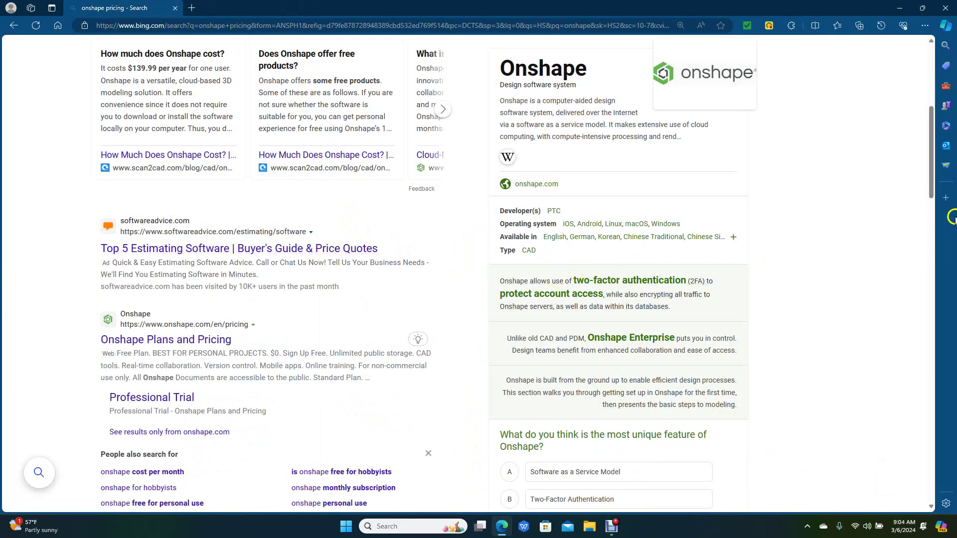
Step: Search for "onshape log in" instead and open the Onshape sign-in page from the results
drag(932, 188, 925, 70)
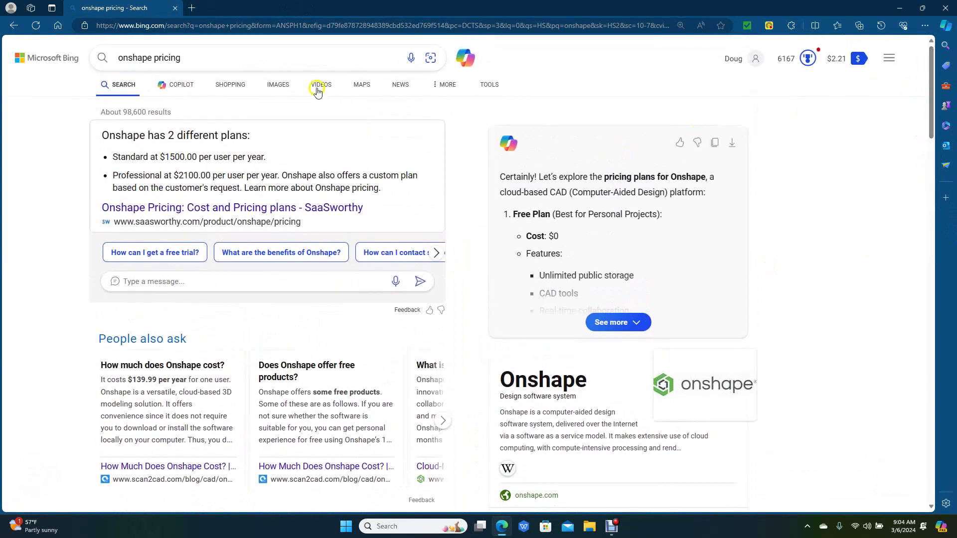
drag(155, 58, 199, 65)
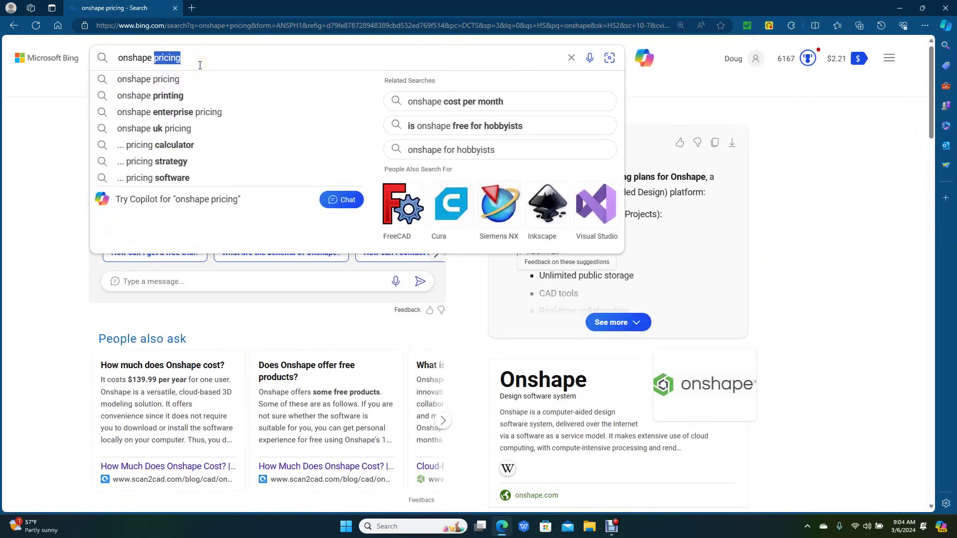
key(BackSpace)
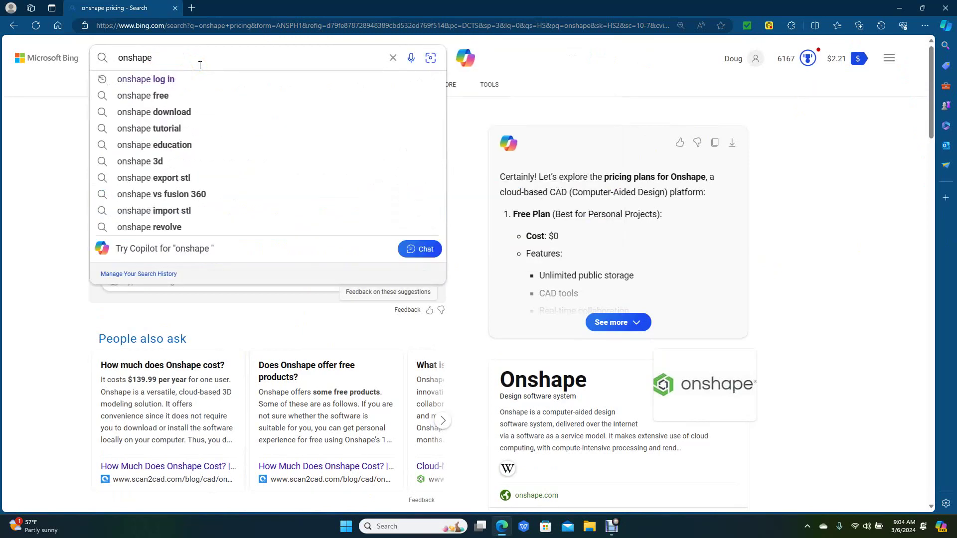
click(180, 80)
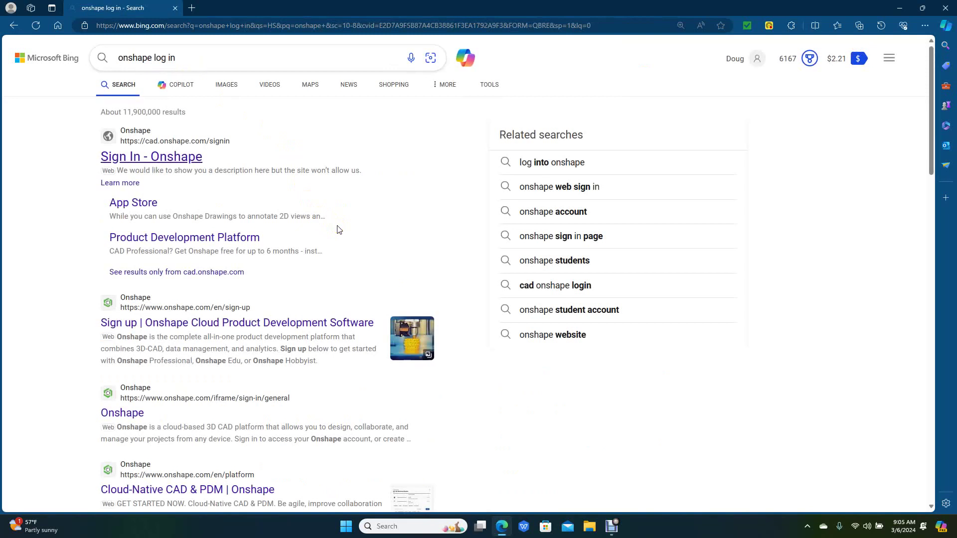
click(179, 156)
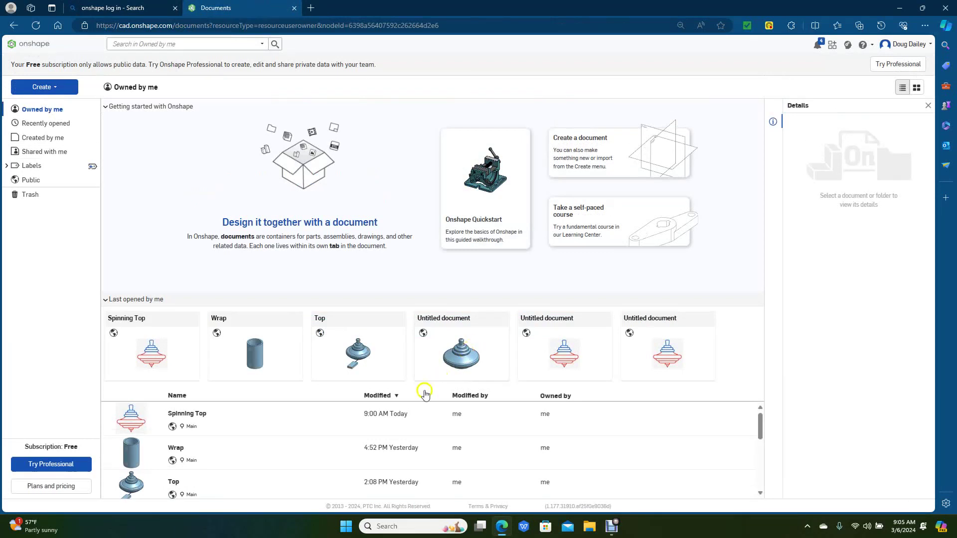
Step: Create a new public Onshape document named "Top"
click(152, 357)
click(50, 87)
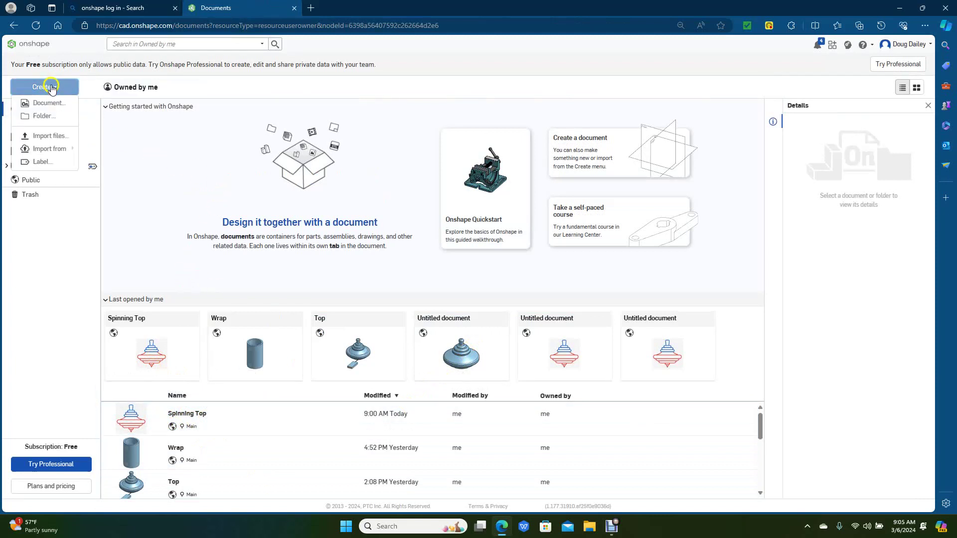
click(49, 102)
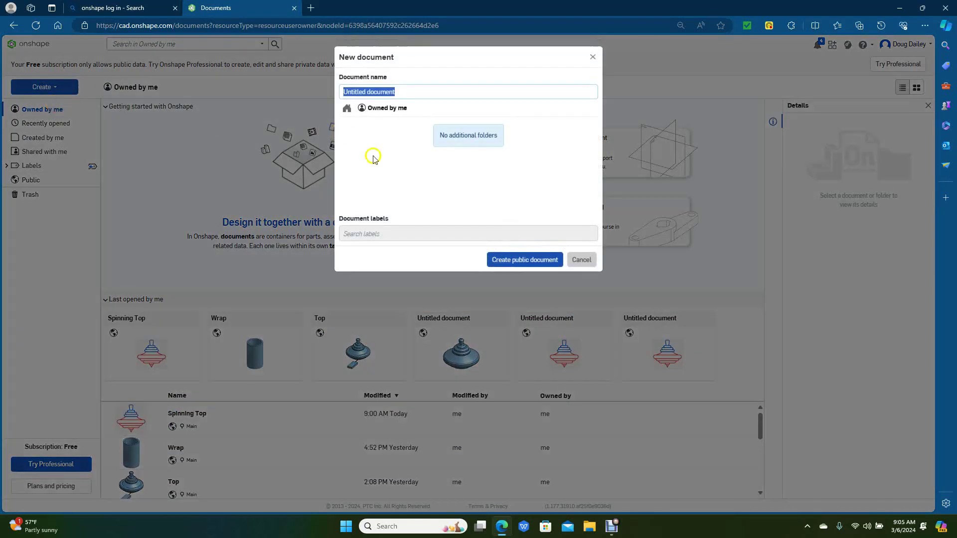
text(To)
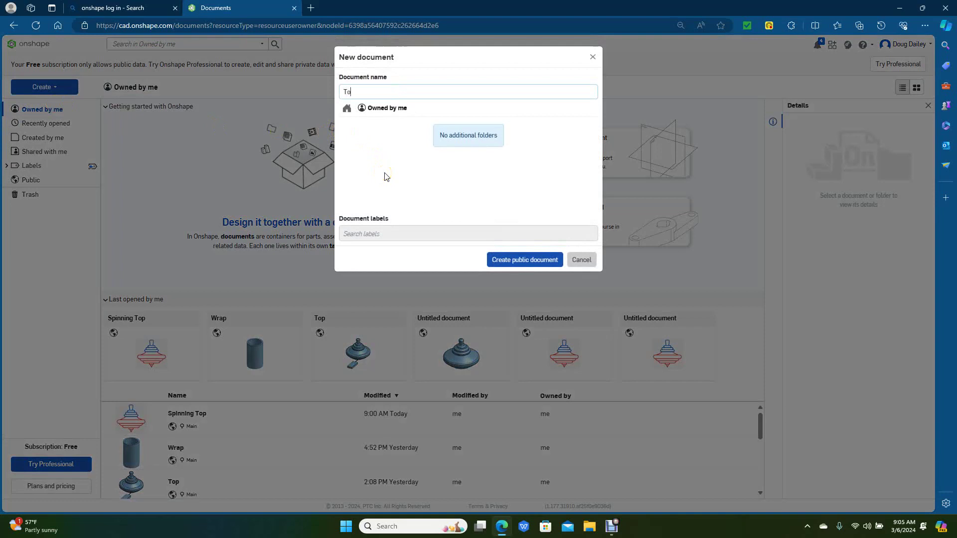
text(p)
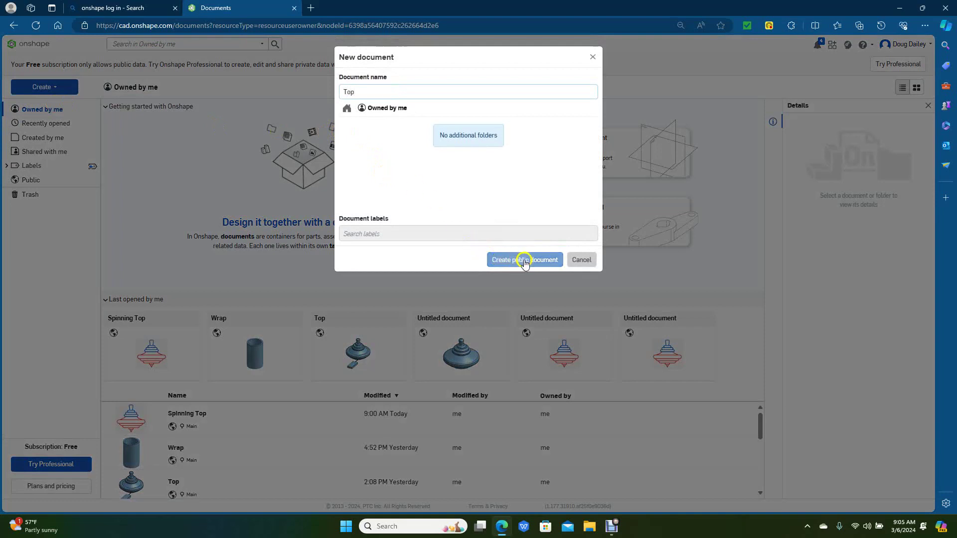
click(530, 263)
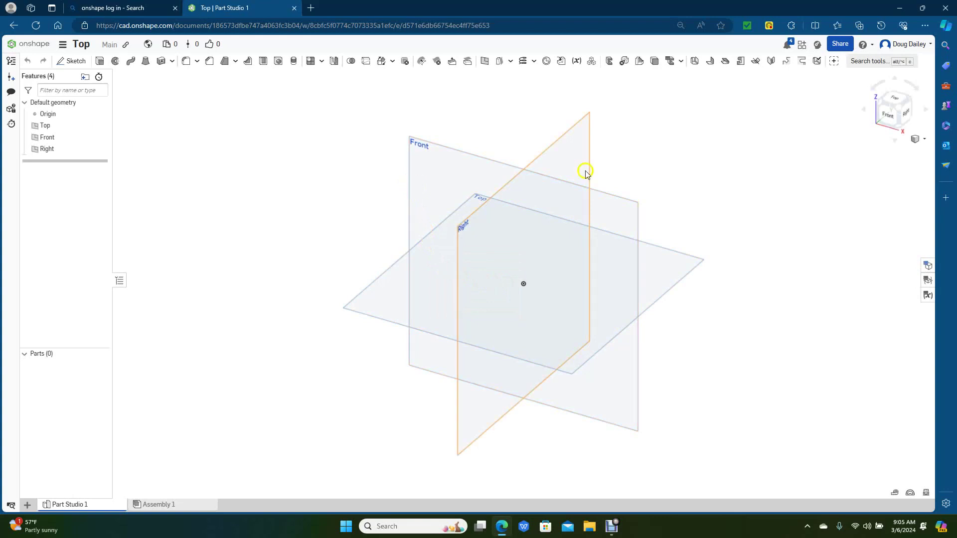
Step: Turn the model to the Front view and hide the Top and Right planes
click(890, 117)
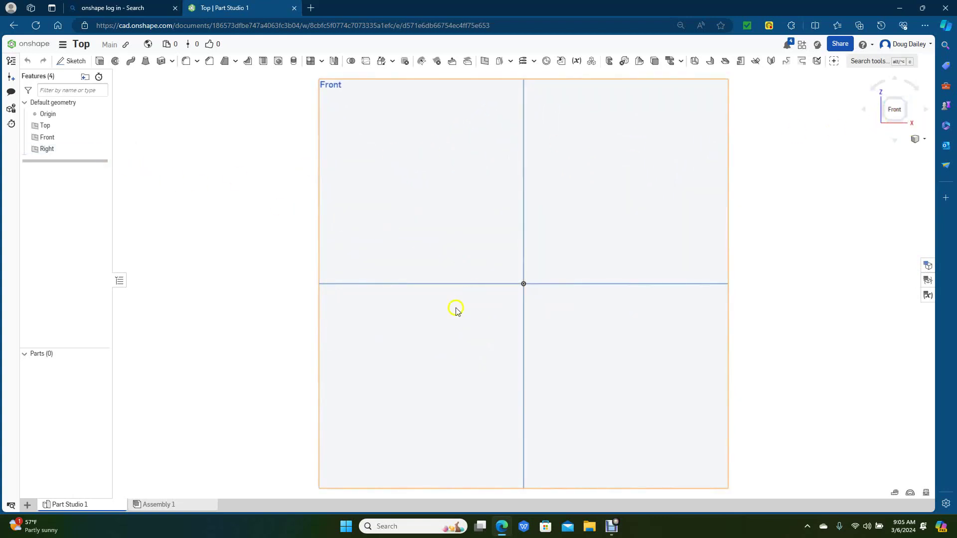
click(101, 126)
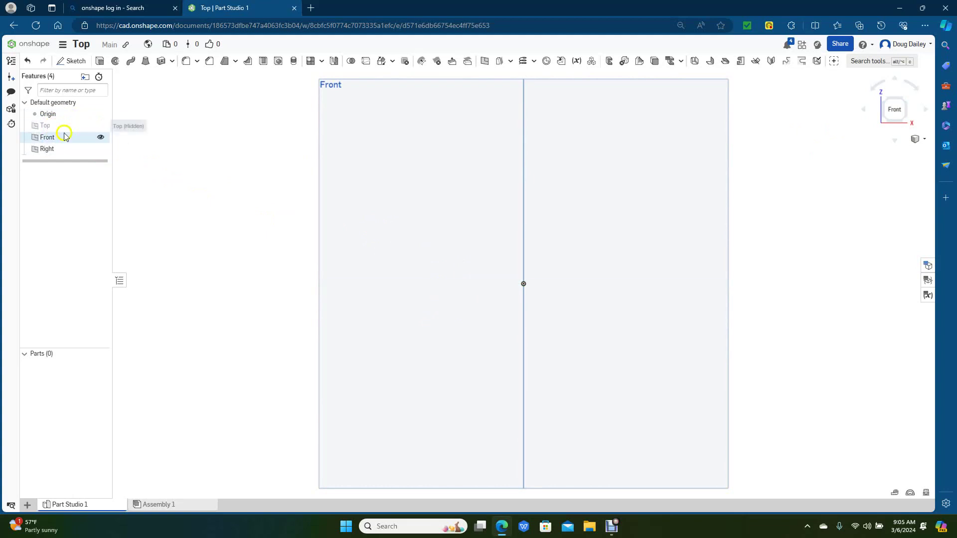
click(101, 149)
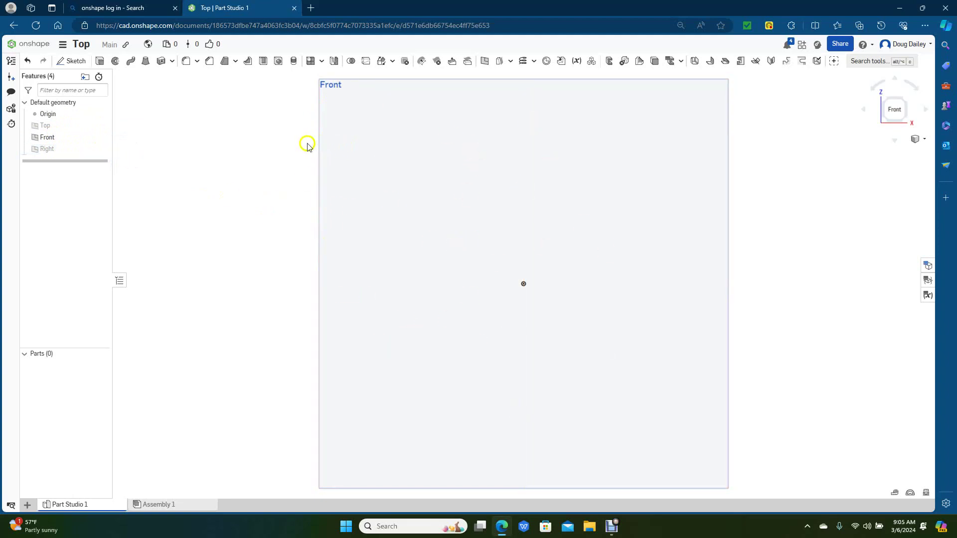
Step: Start a new sketch on the Front plane
click(73, 61)
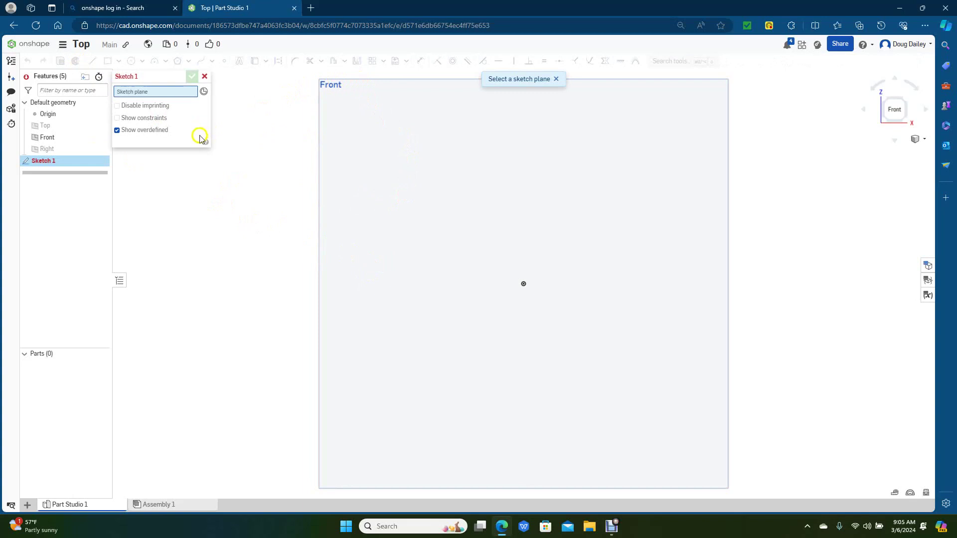
click(891, 111)
click(418, 82)
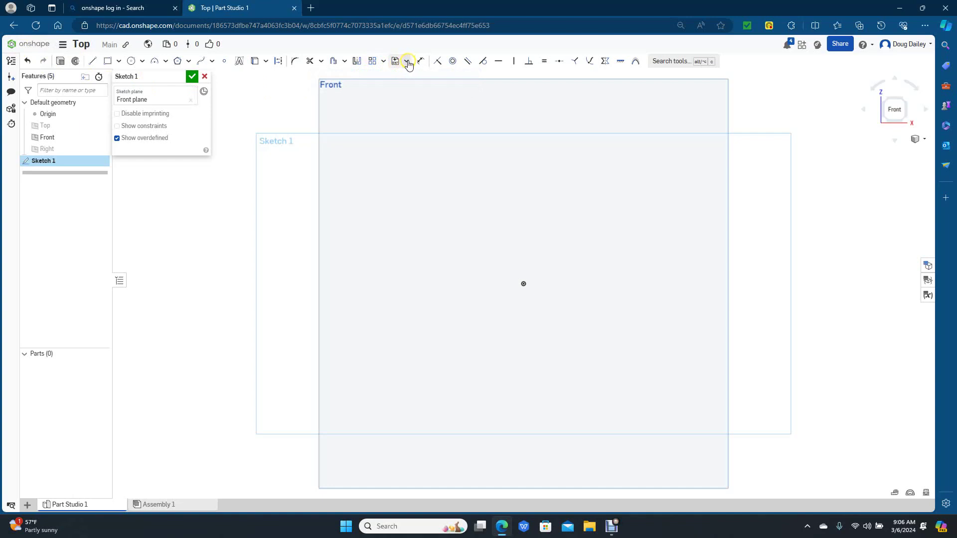
Step: Import the image file Top from the "Onshape top" desktop folder for insertion into the sketch
click(407, 61)
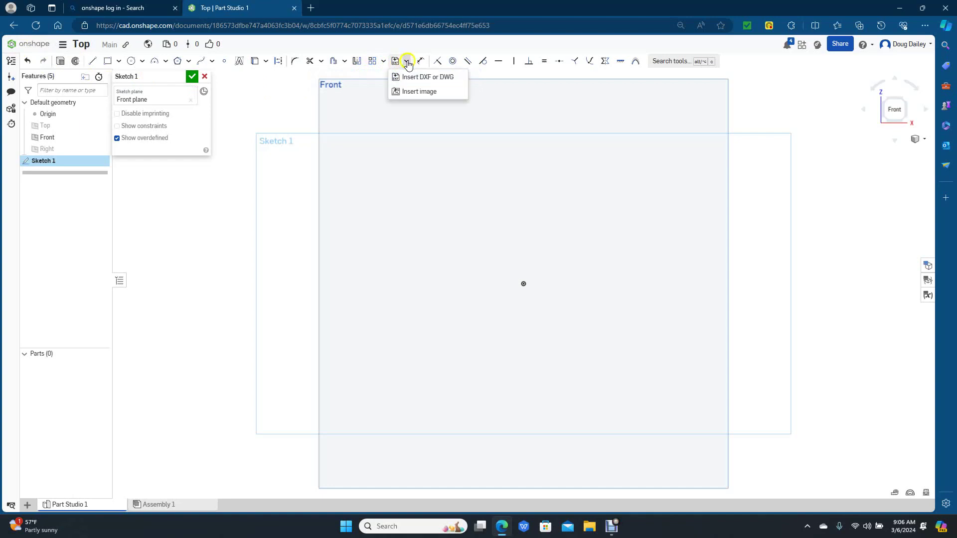
click(417, 91)
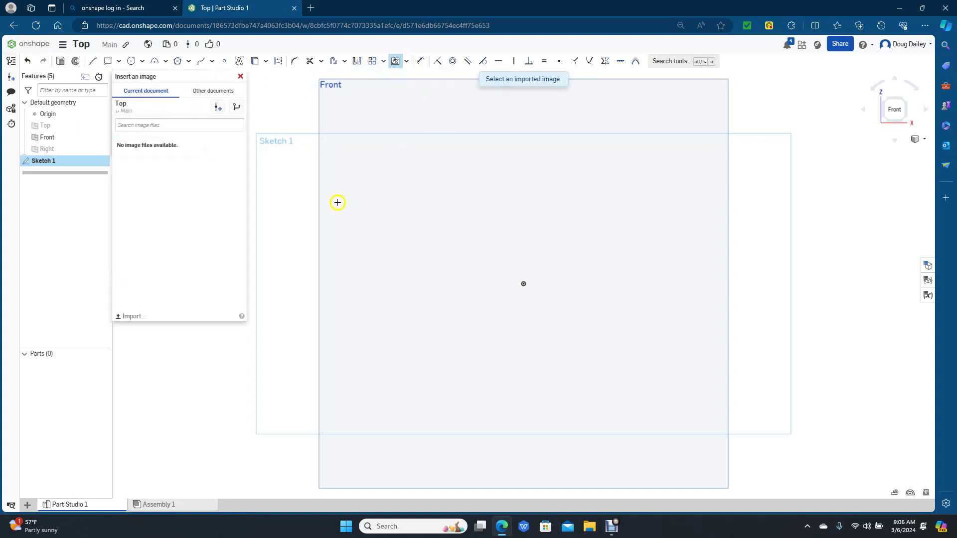
click(132, 316)
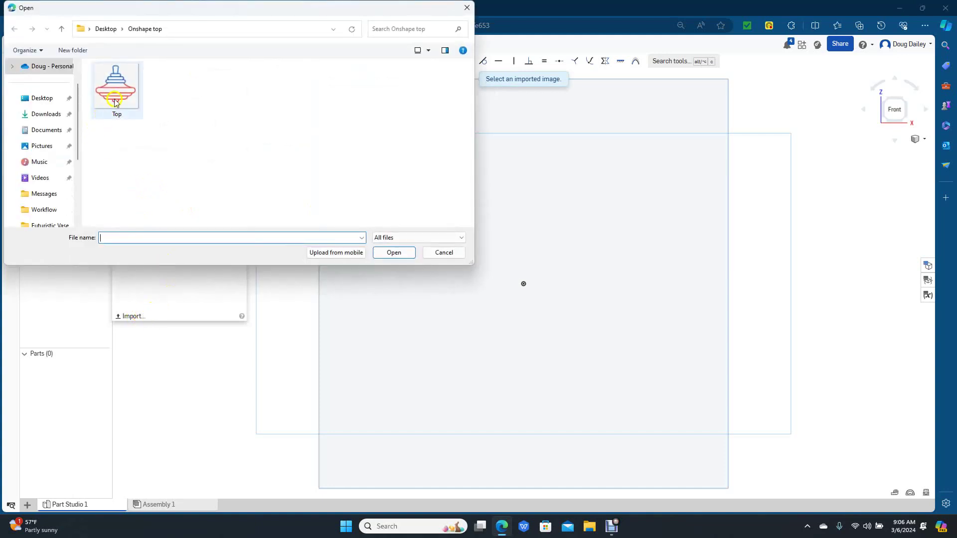
double_click(115, 99)
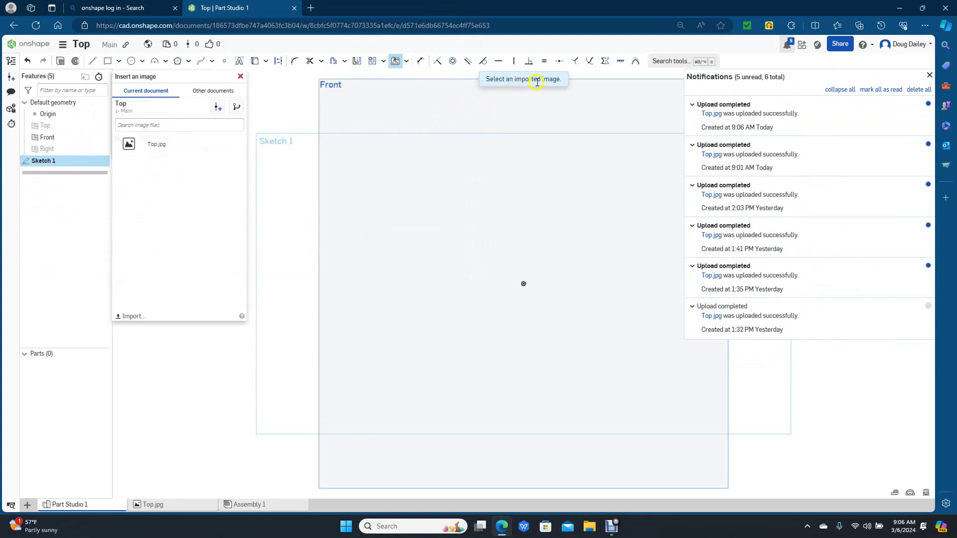
Step: Place Top.jpg across most of the Front plane's width, shift it up and to the left, and finish the sketch
click(158, 146)
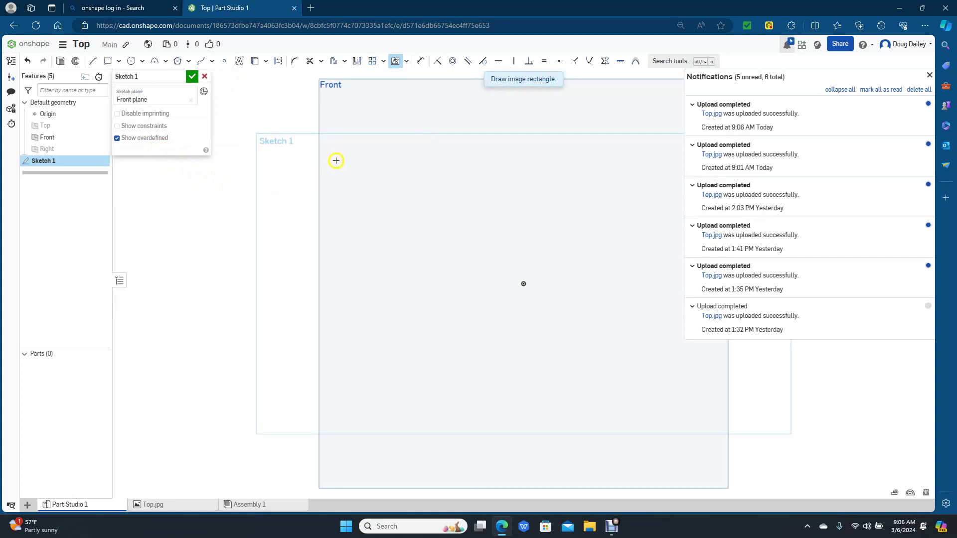
drag(332, 152, 725, 350)
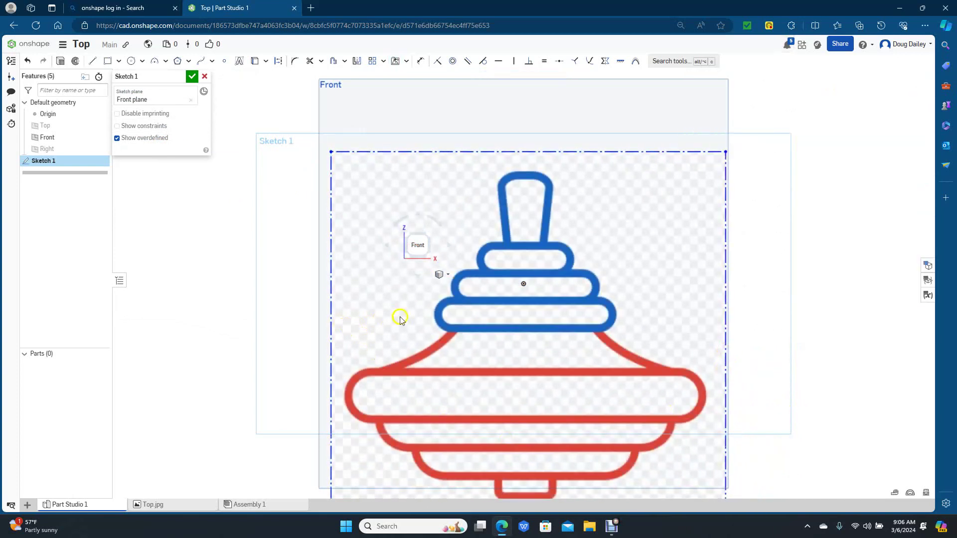
drag(459, 304, 422, 254)
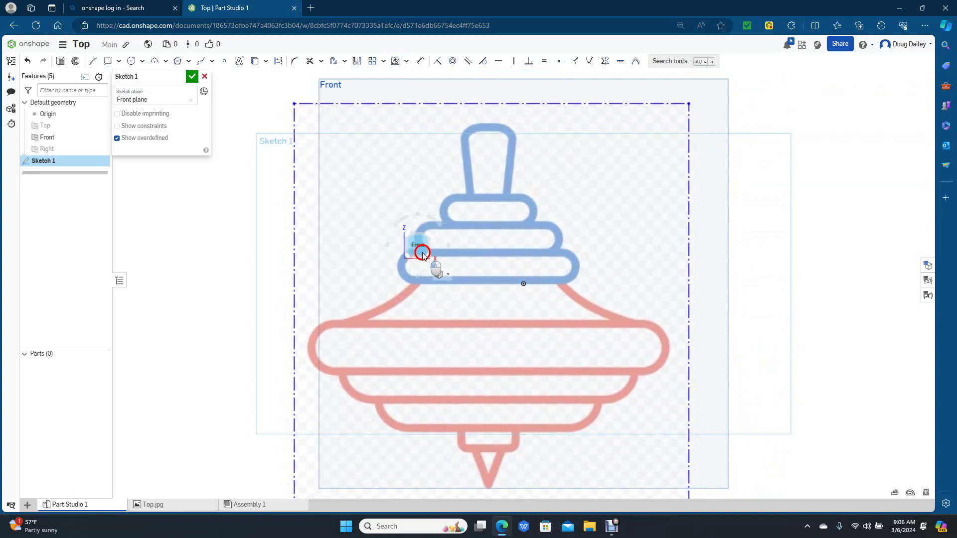
click(193, 77)
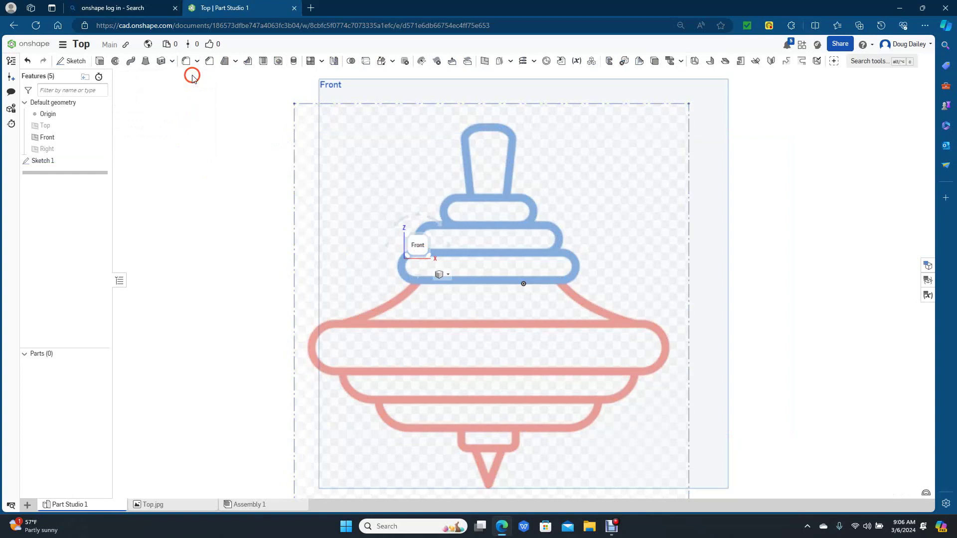
click(382, 313)
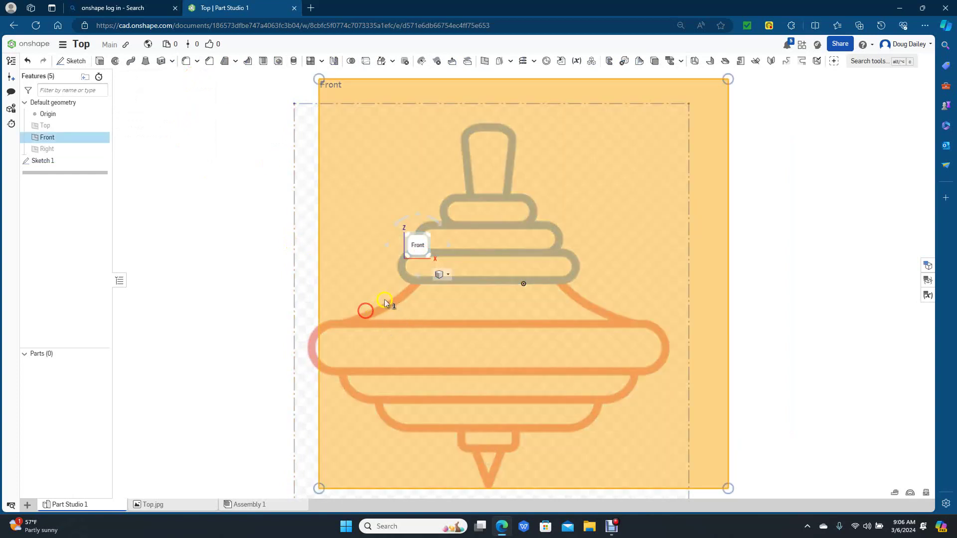
click(252, 299)
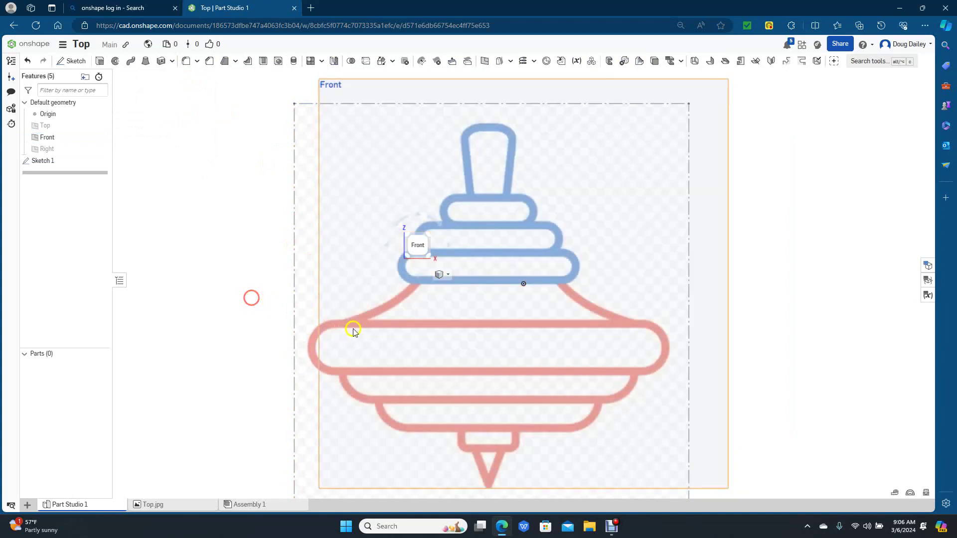
click(214, 266)
click(359, 82)
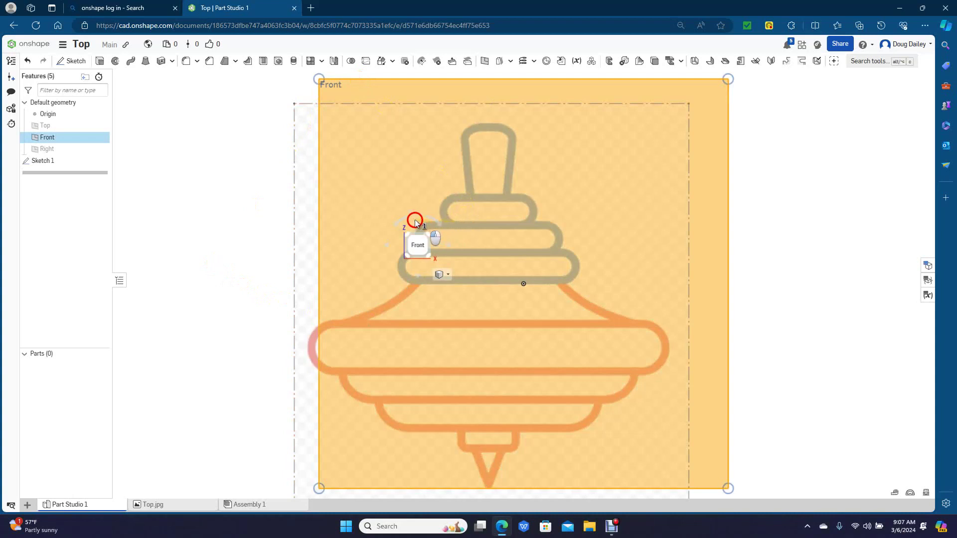
click(241, 214)
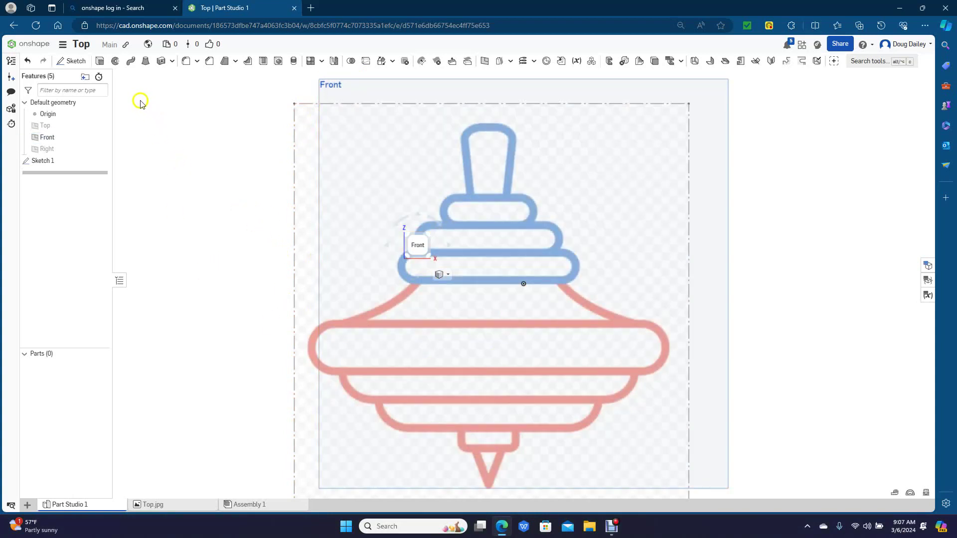
Step: Start a sketch on the Front plane and draw a vertical line about 134 mm long through the top's centre, from tip to handle top
click(80, 61)
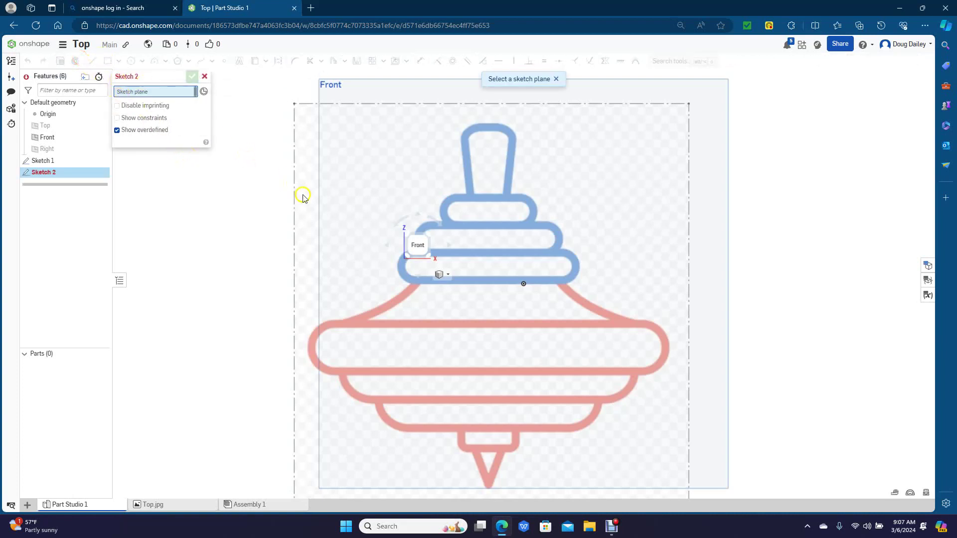
click(319, 102)
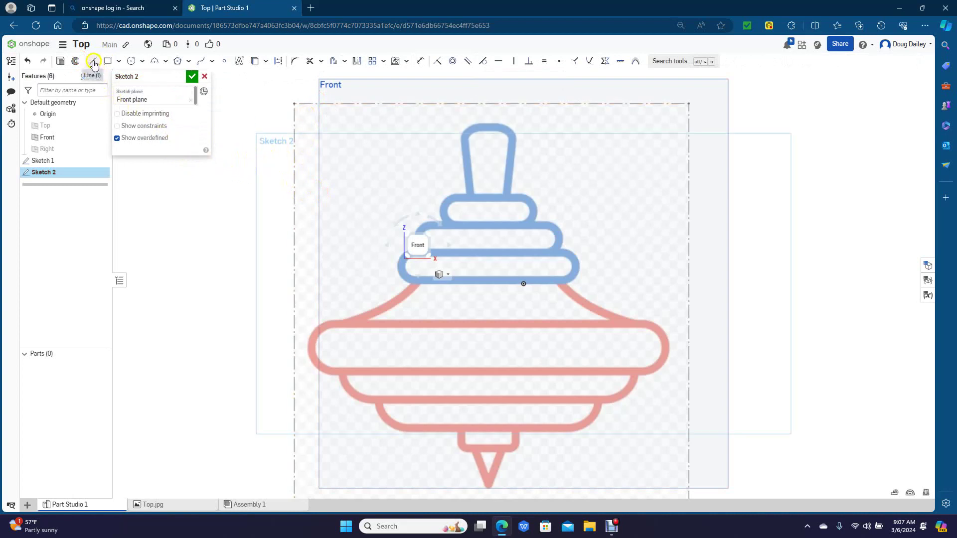
click(93, 61)
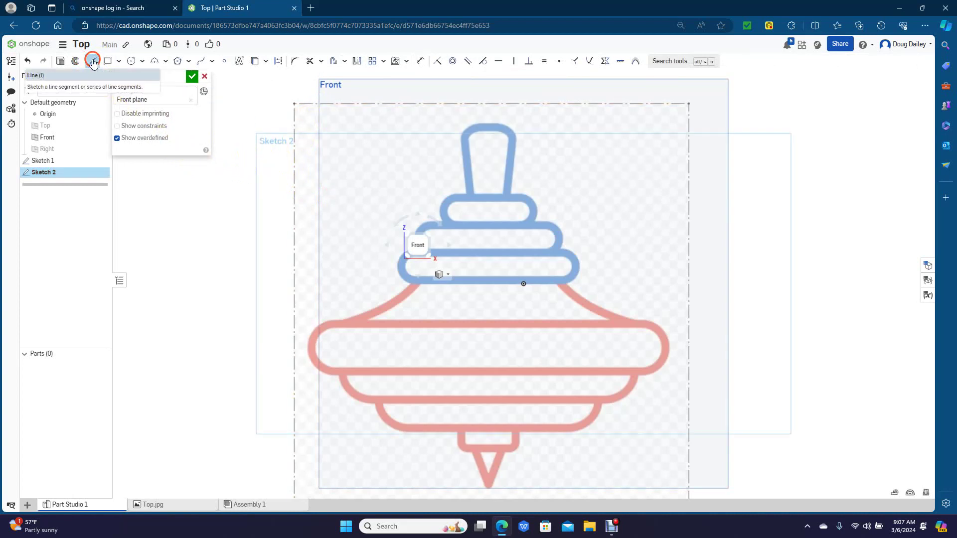
click(489, 123)
click(499, 487)
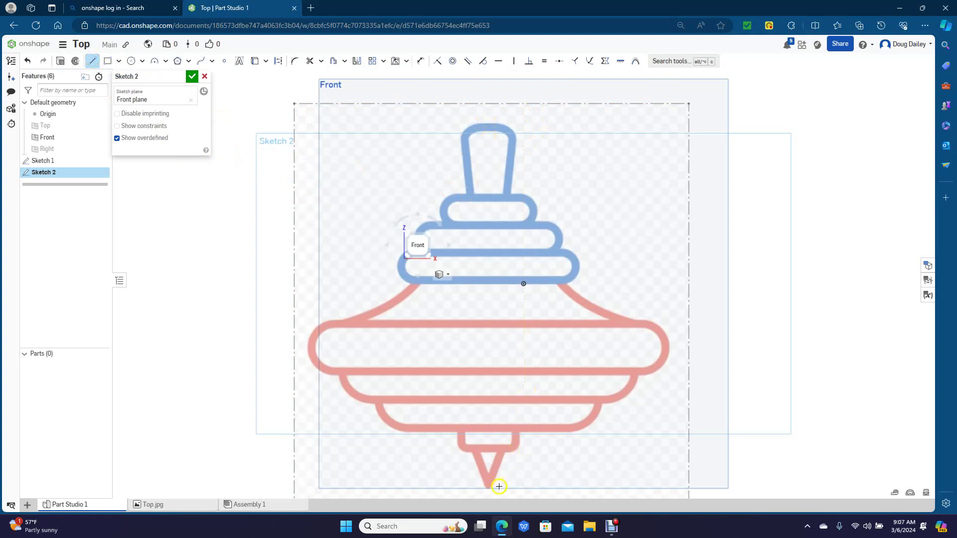
click(488, 488)
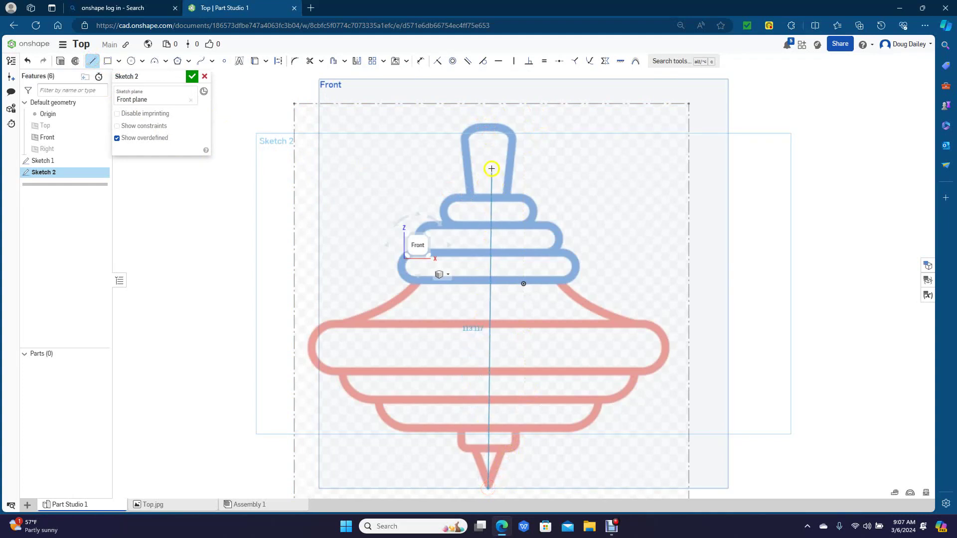
click(487, 122)
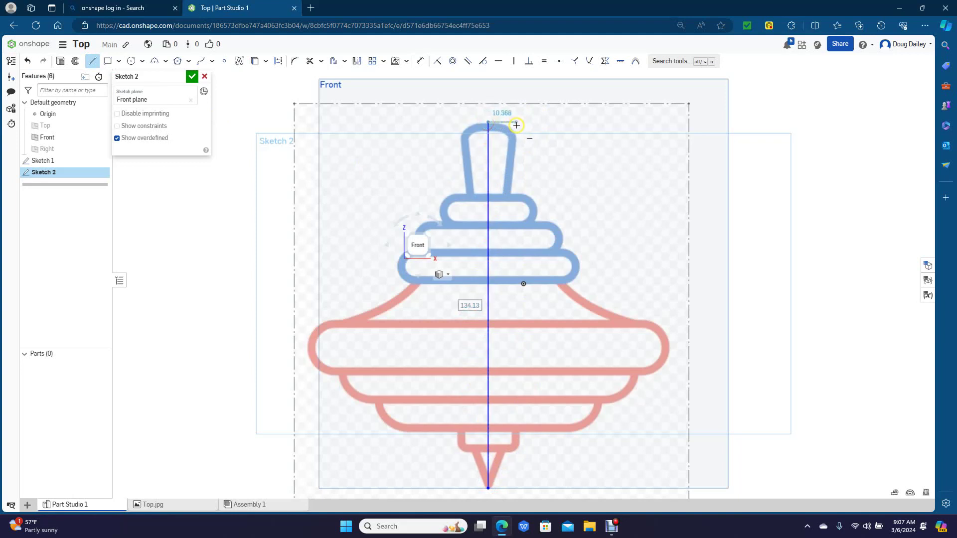
Step: Trace the right half of the handle, about 11 mm wide with a 27 mm tapered side, and the three blue tiers below with connected lines
click(518, 124)
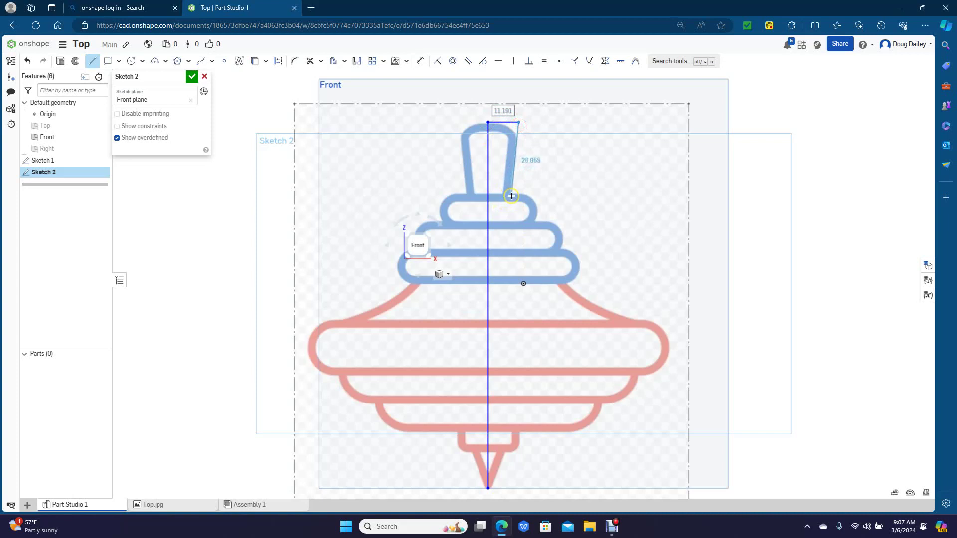
click(510, 197)
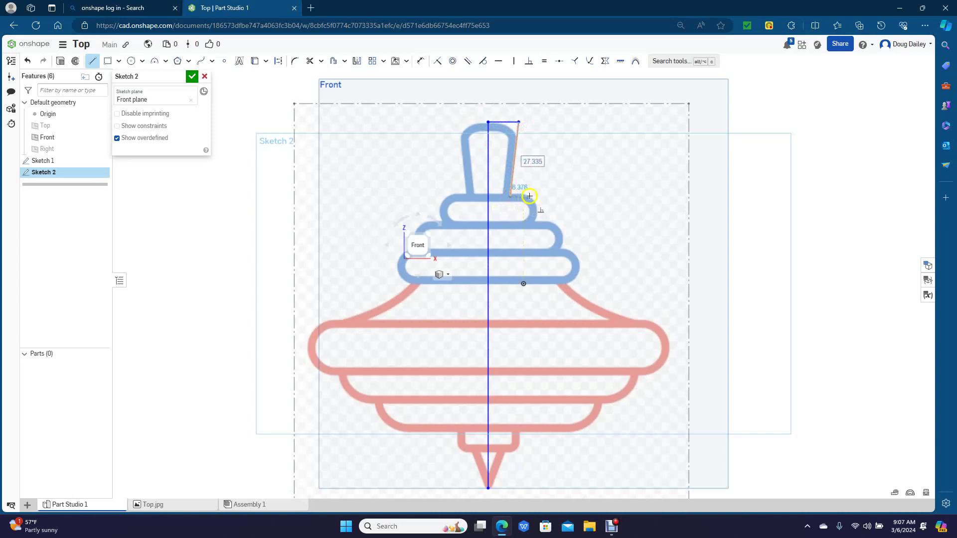
click(538, 197)
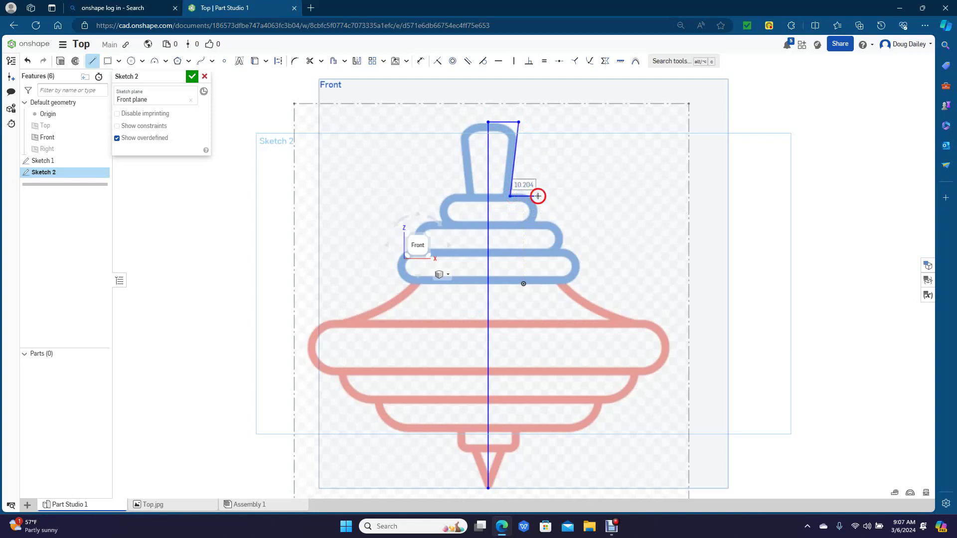
click(537, 224)
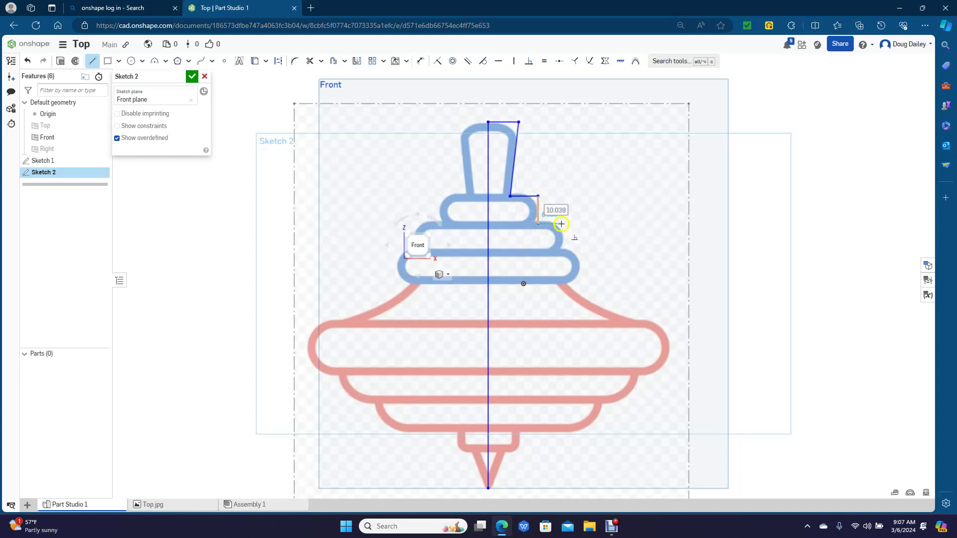
click(561, 224)
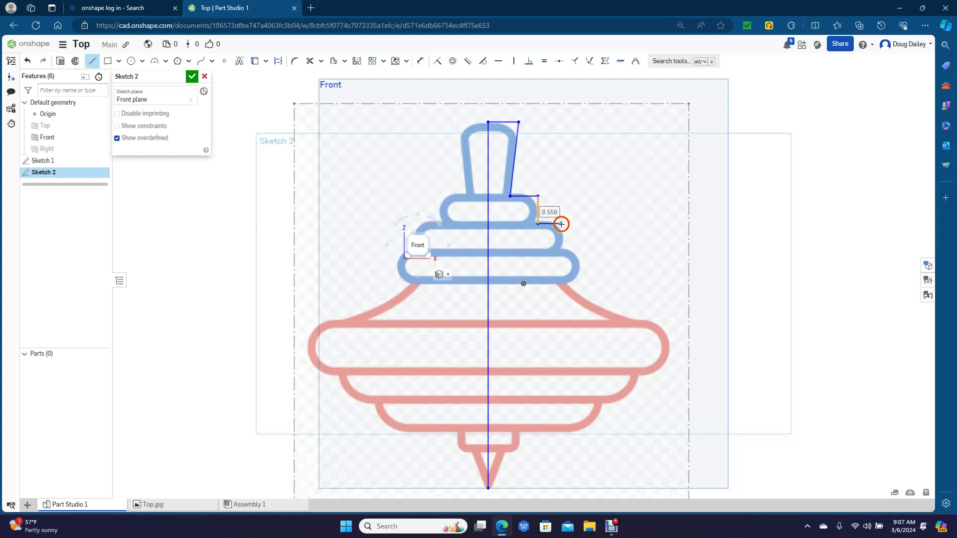
click(562, 252)
click(579, 252)
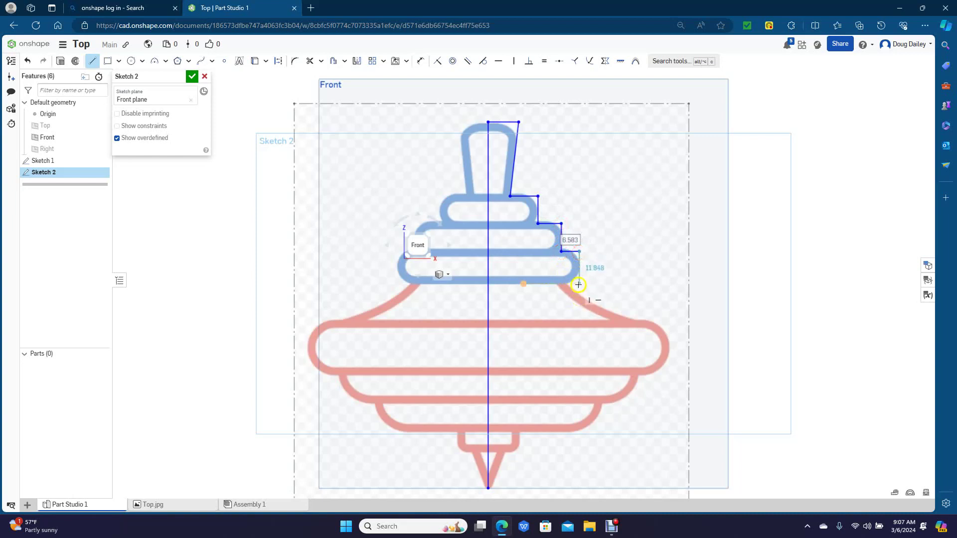
click(579, 284)
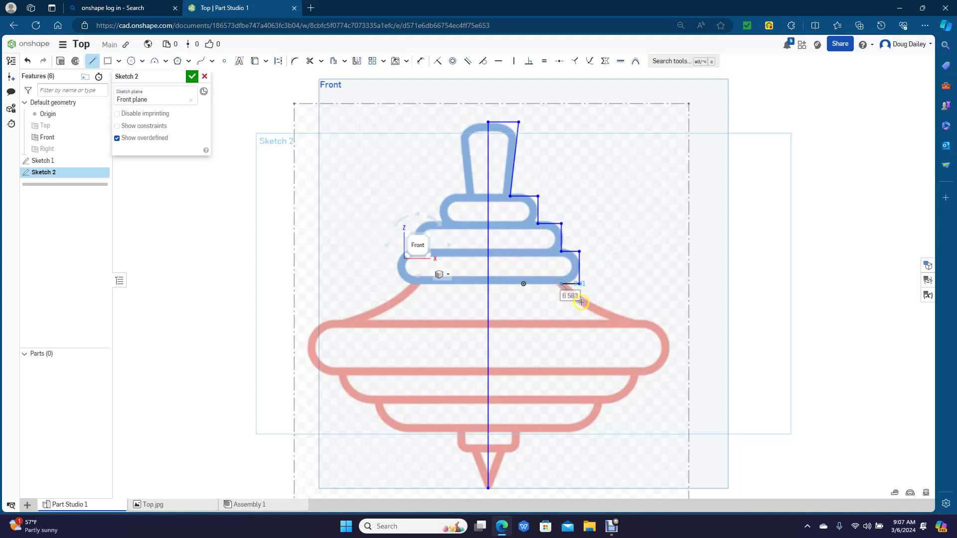
Step: Continue the outline with two sloped segments of about 10 and 23 mm along the red shoulder, and trace the widest disc about 18.6 mm high
click(581, 301)
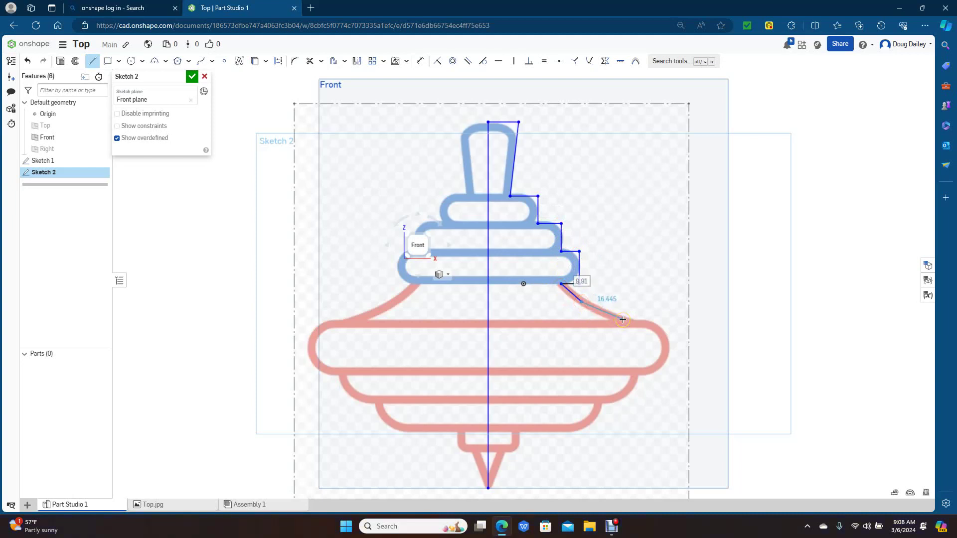
click(641, 323)
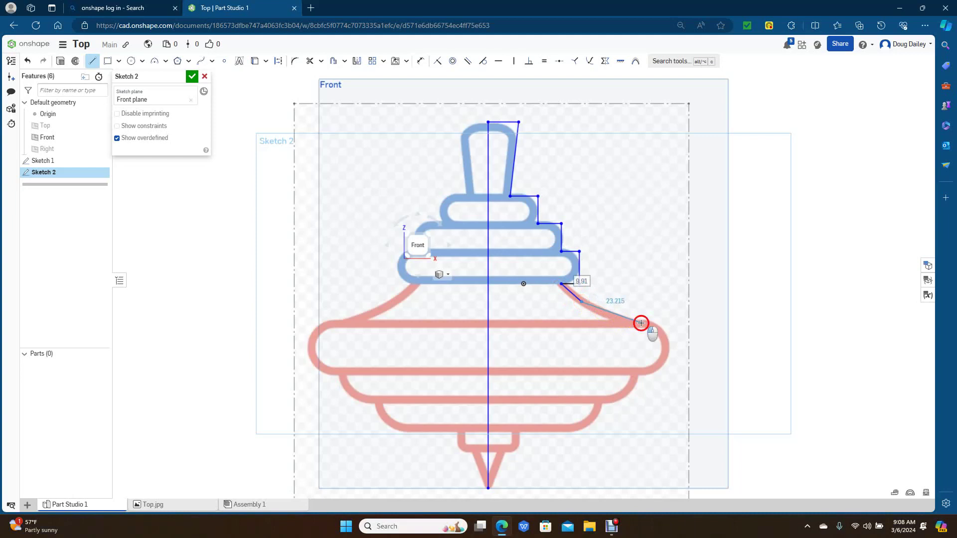
click(668, 324)
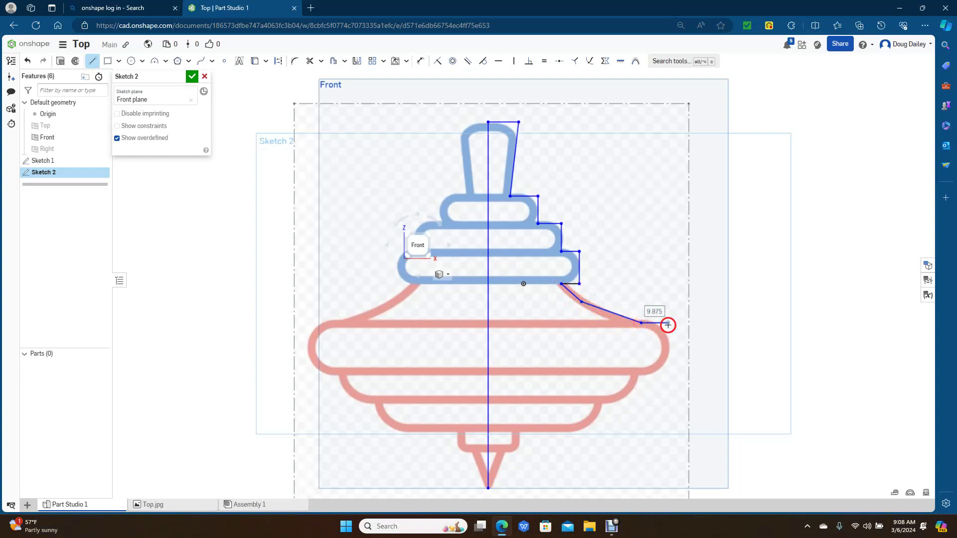
click(666, 373)
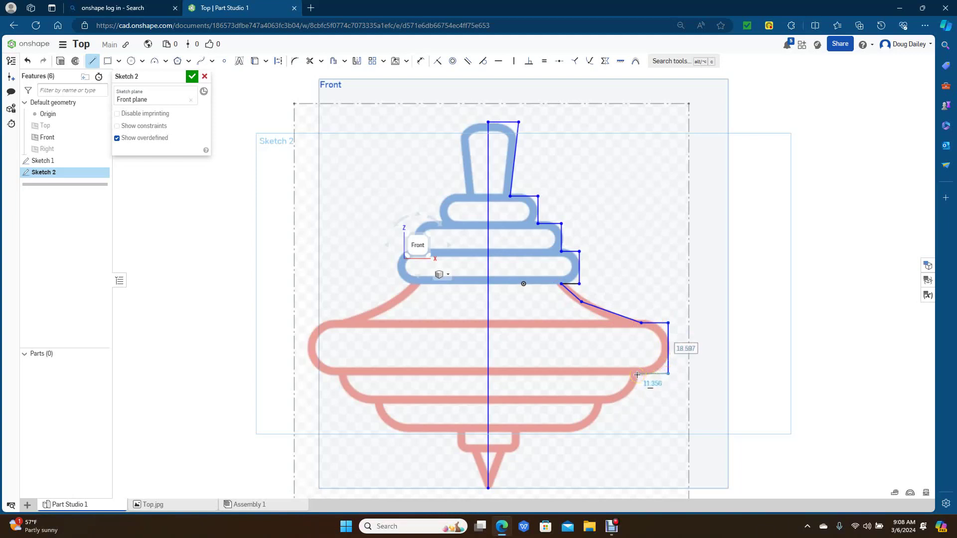
click(636, 374)
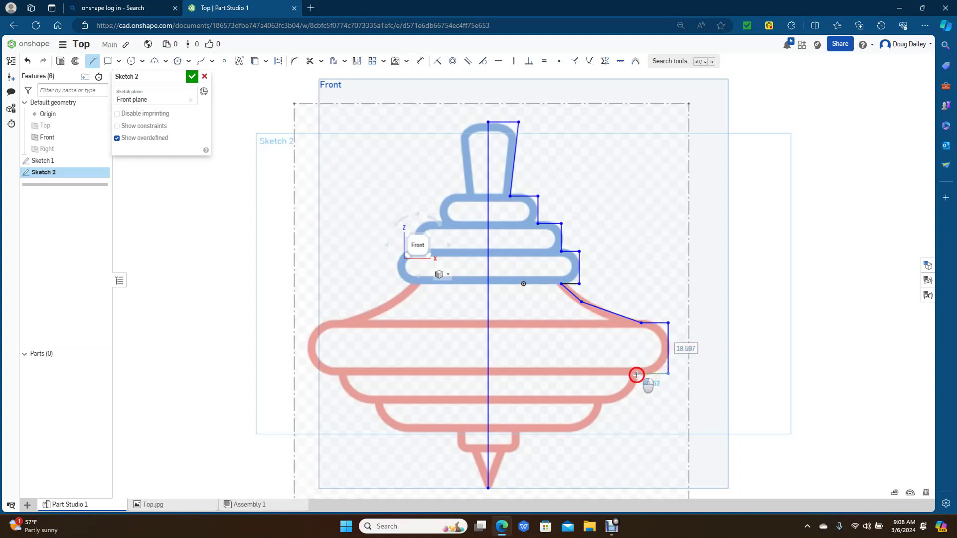
Step: Continue the outline around the two lower red tiers, about 11.5 mm and 9.4 mm high, ending beside the tip's collar
click(636, 404)
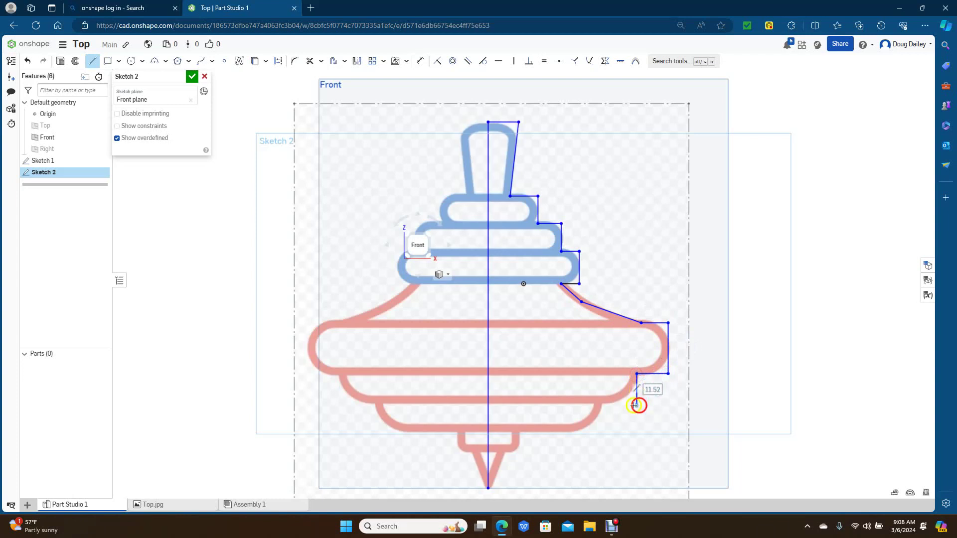
click(602, 405)
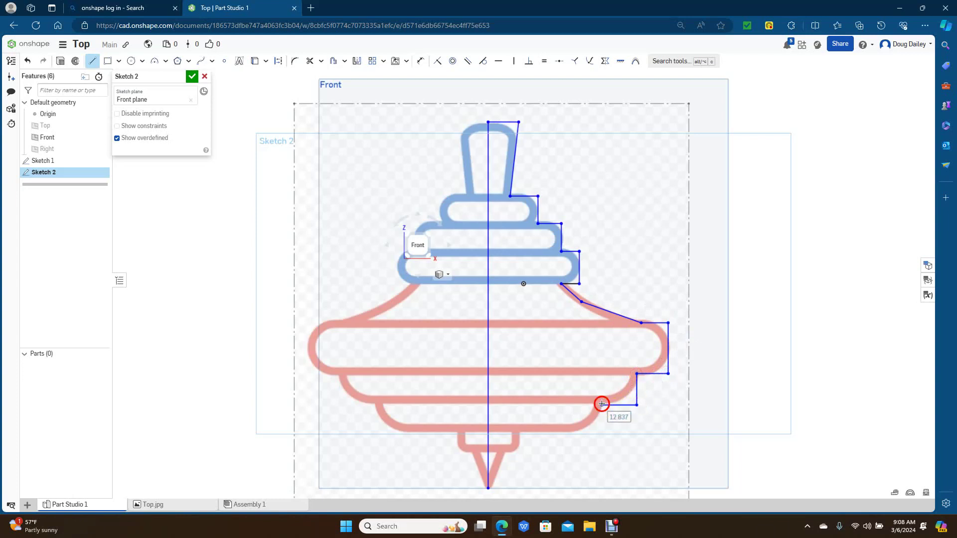
click(602, 430)
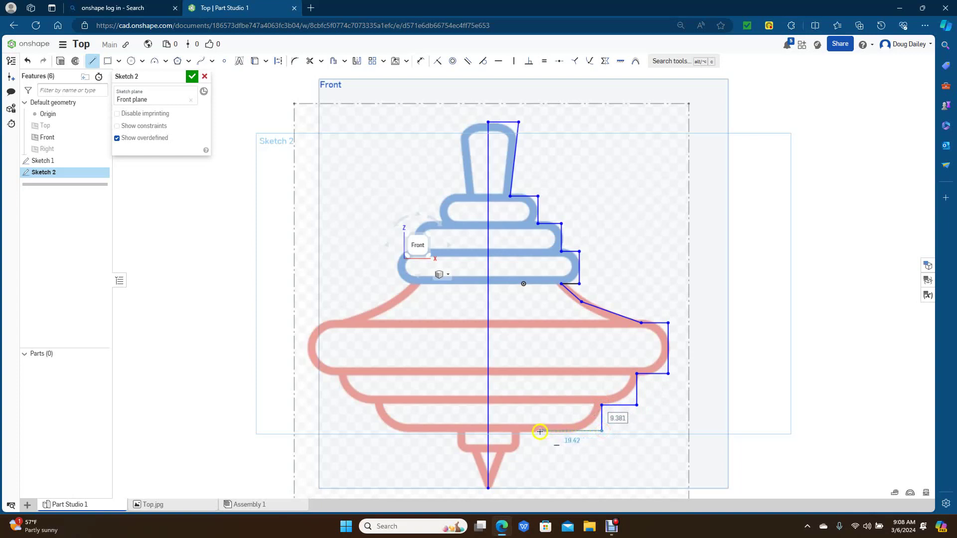
click(522, 434)
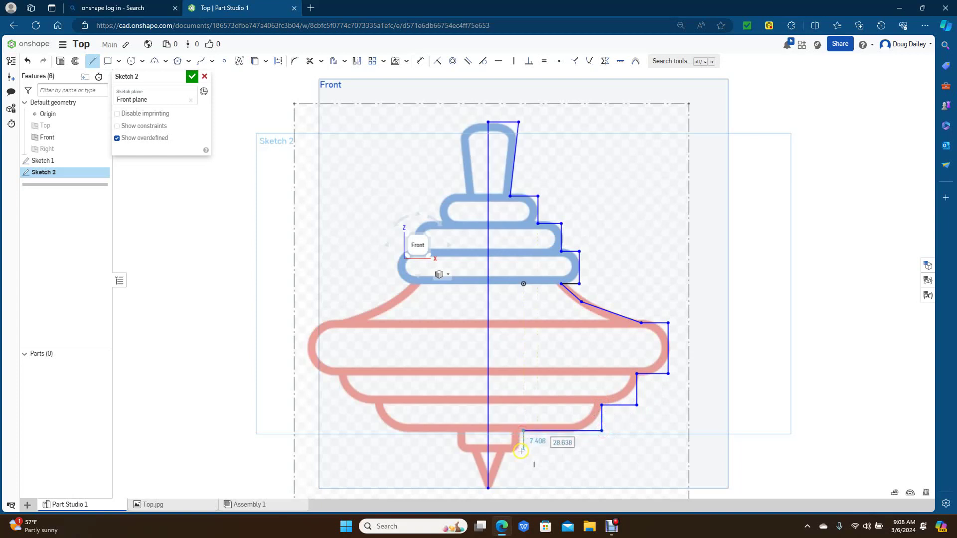
Step: Trace the collar about 7.4 mm high and the pointed tip with a 15 mm slanted side, close the half profile at the centre line, and finish the sketch
click(521, 451)
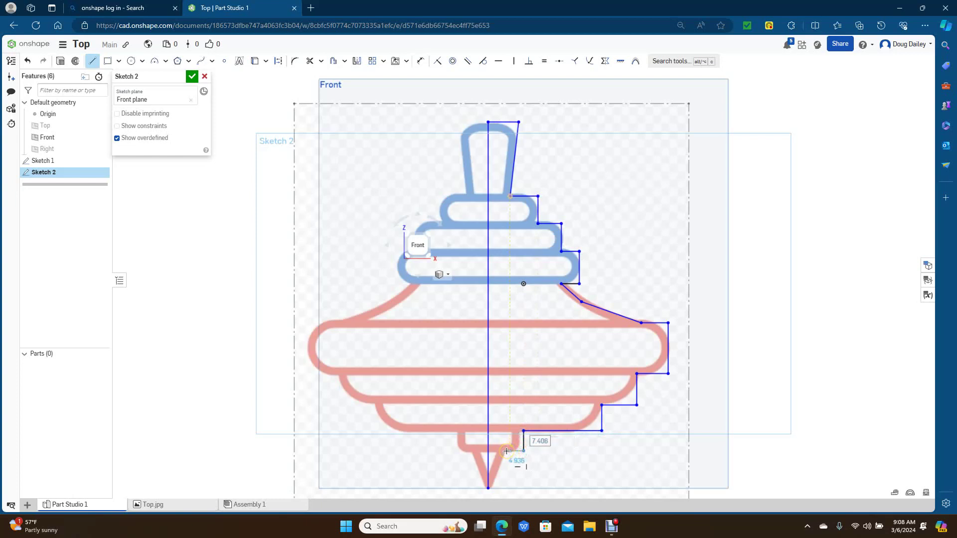
click(508, 451)
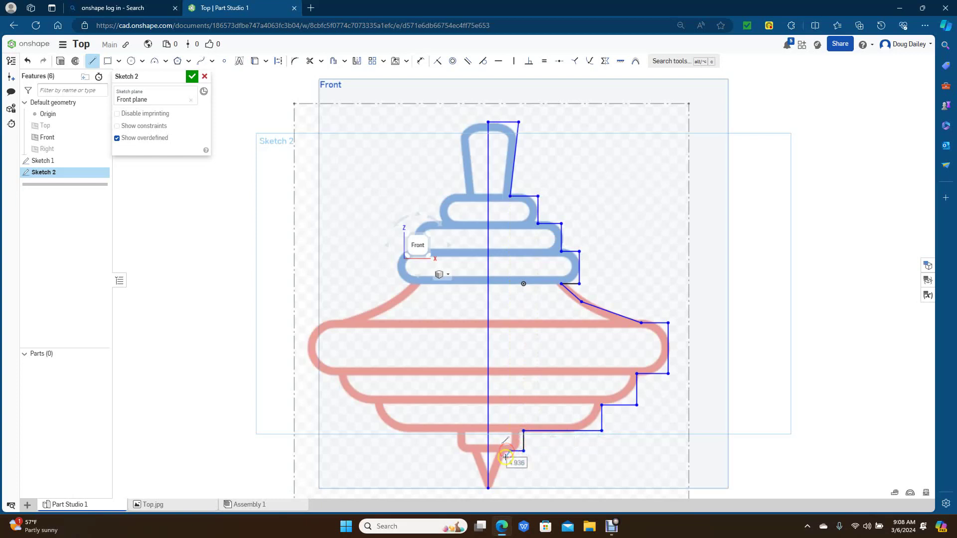
click(488, 487)
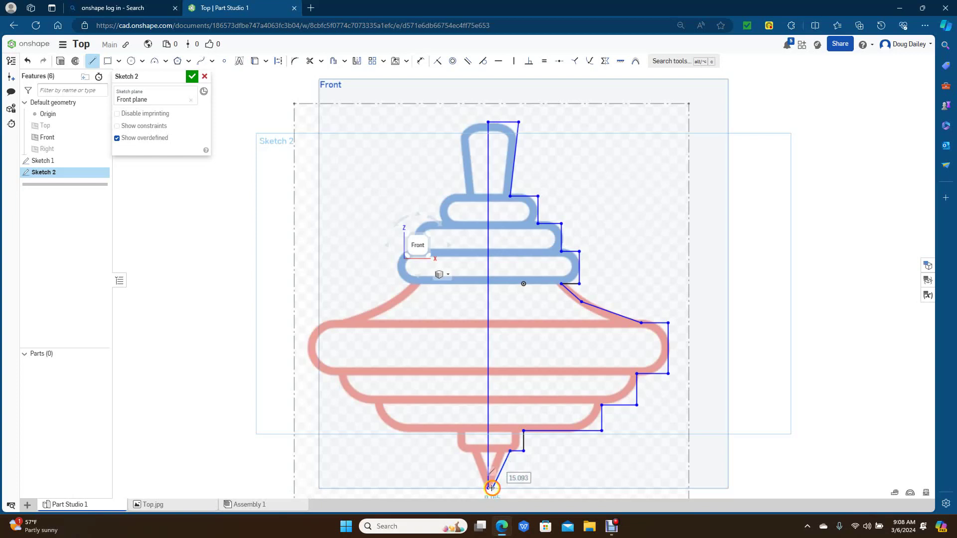
click(489, 488)
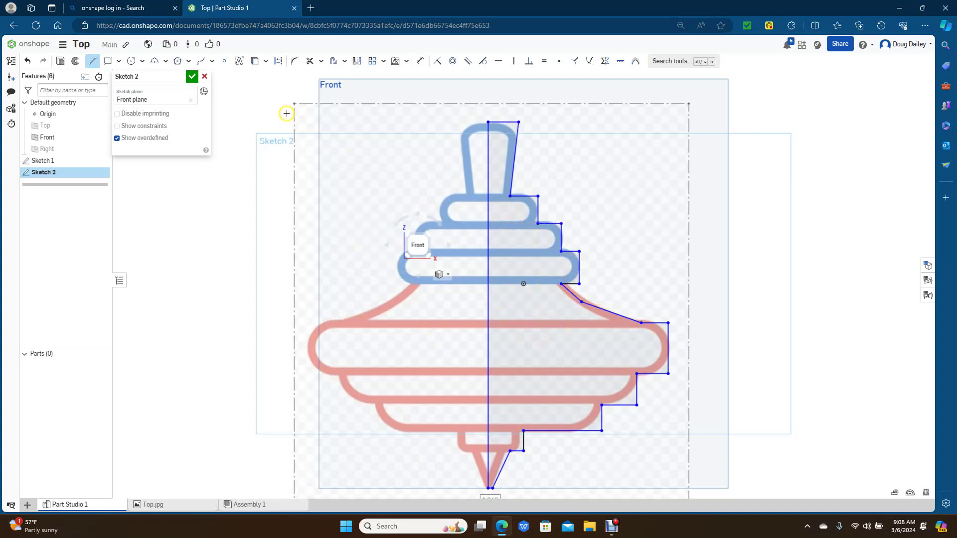
click(192, 75)
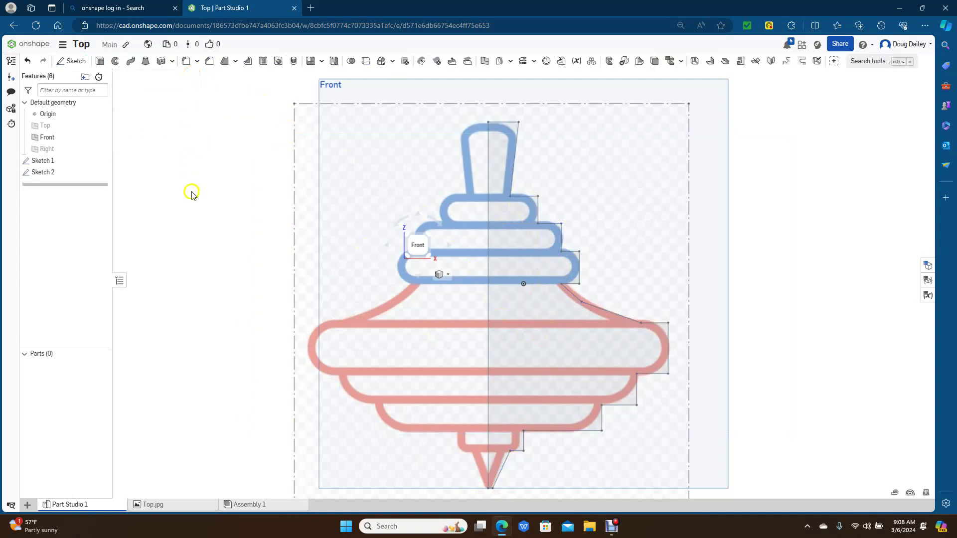
Step: Revolve the closed half-profile region a full turn around the vertical centre line as a new solid
click(496, 180)
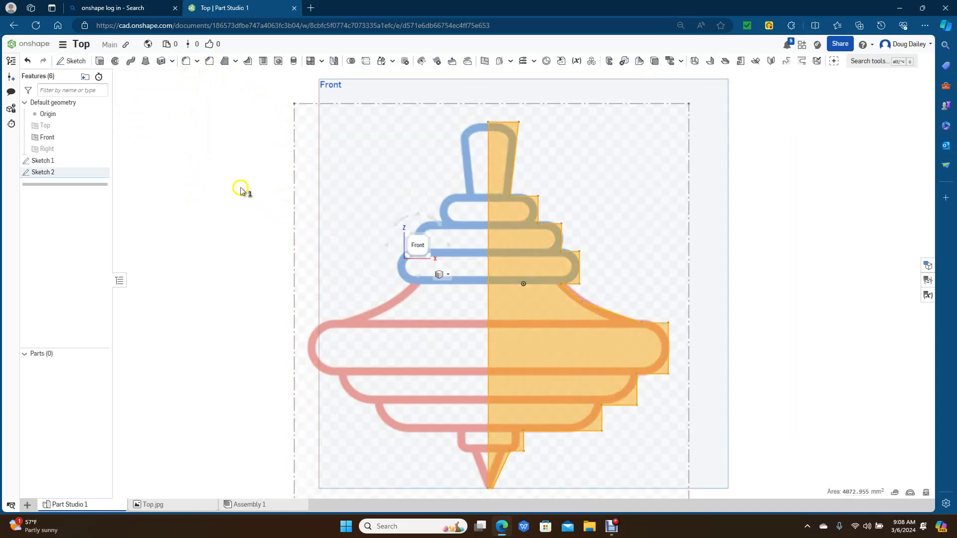
click(116, 62)
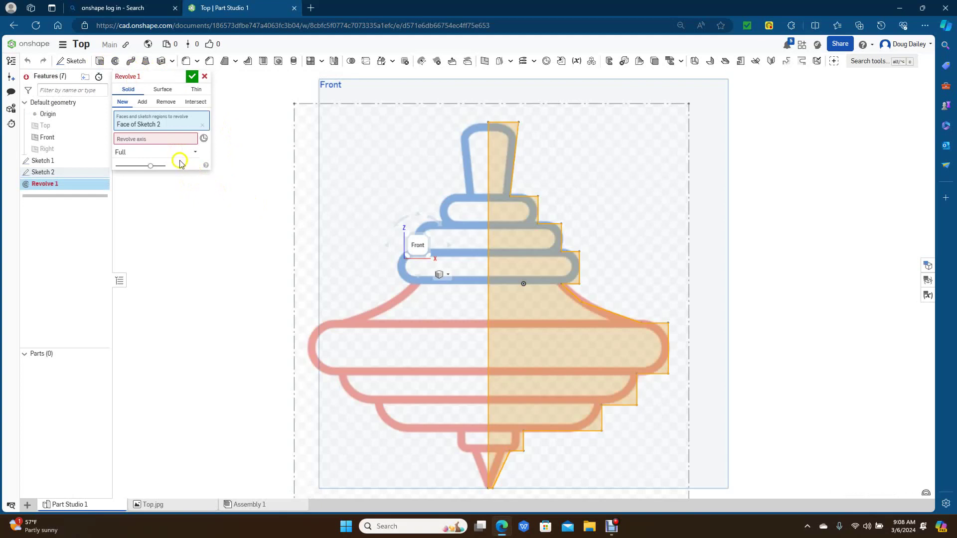
click(135, 140)
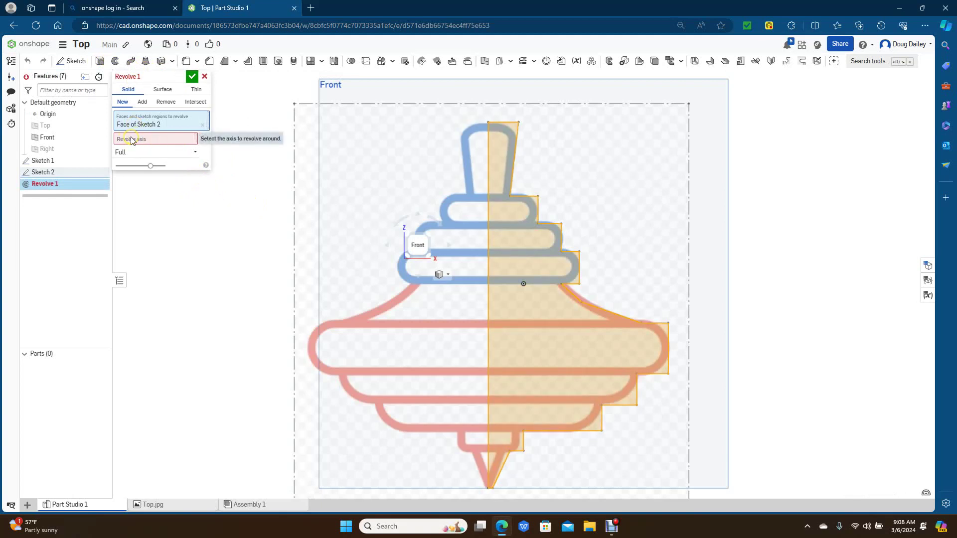
click(143, 141)
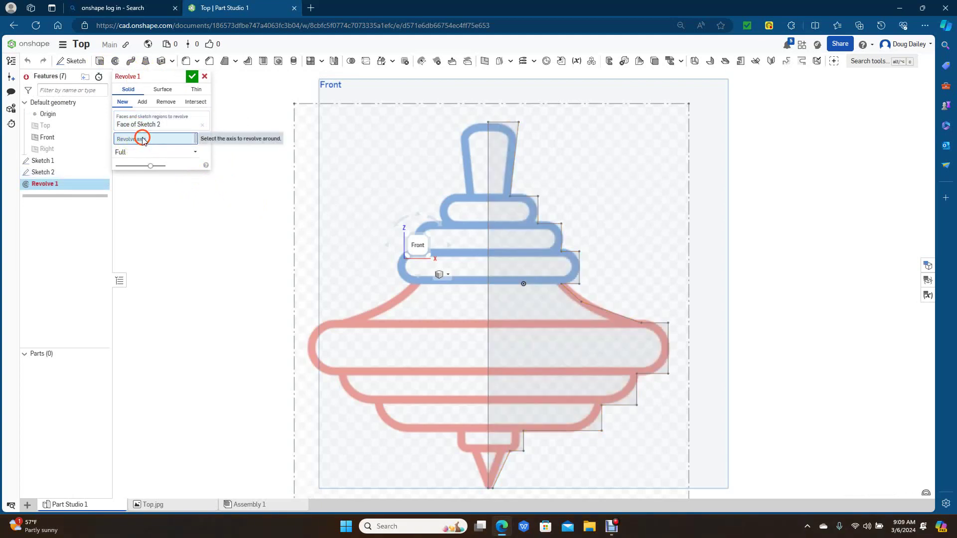
click(170, 151)
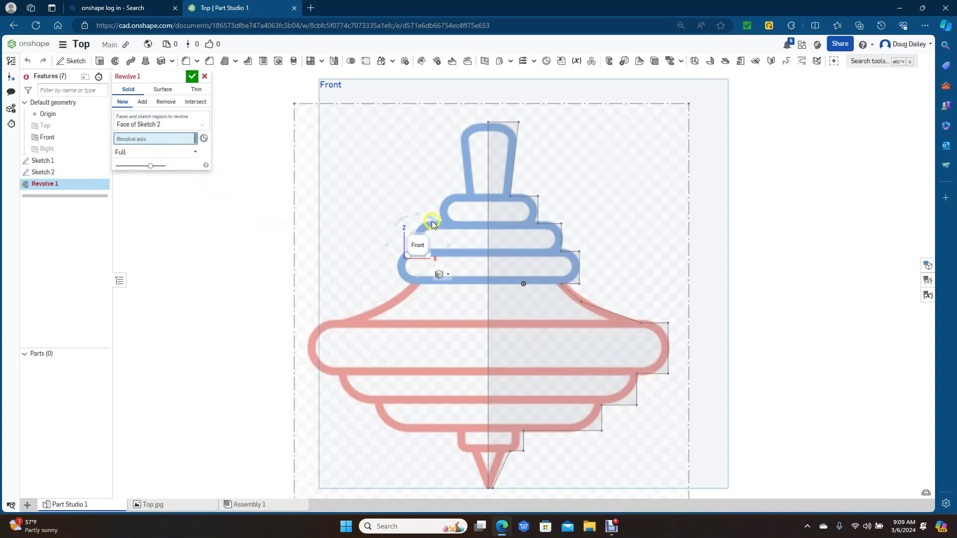
click(489, 262)
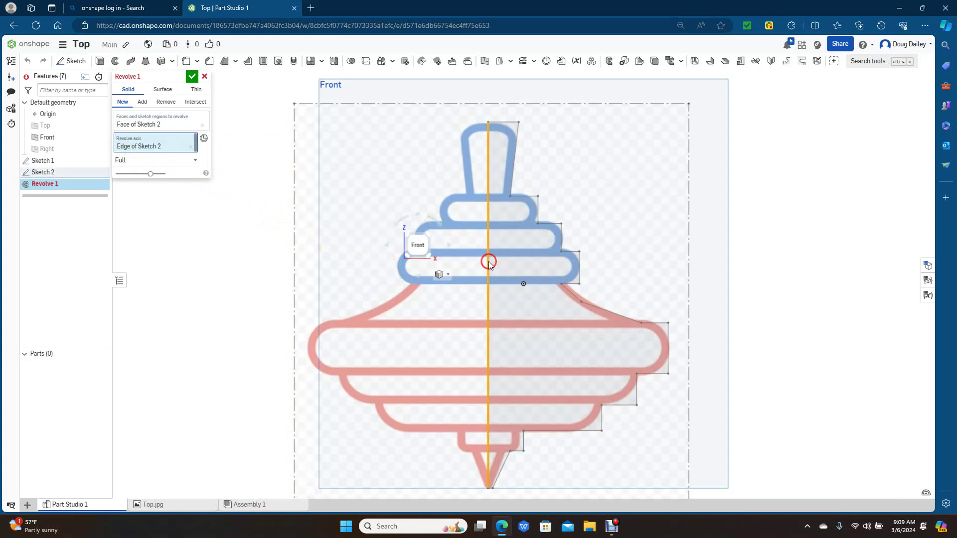
click(192, 77)
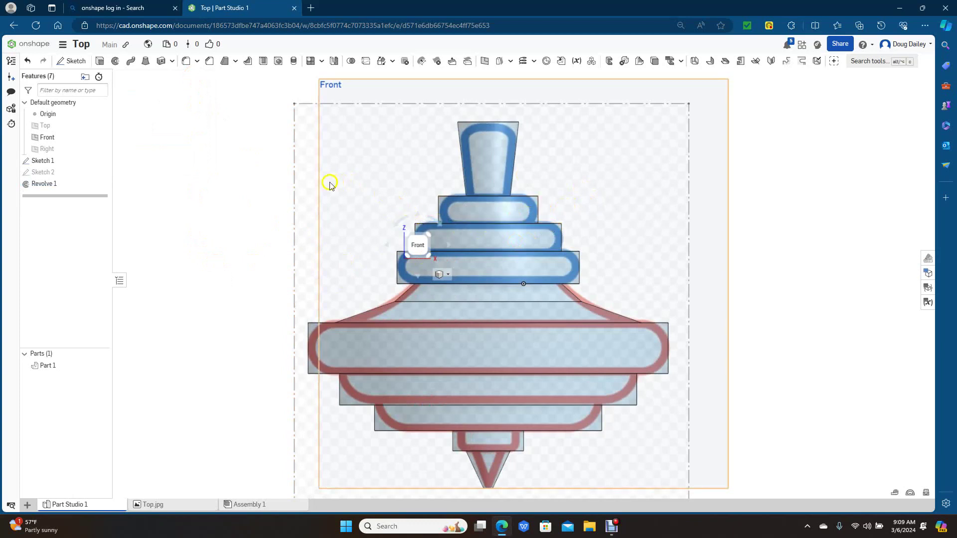
click(279, 187)
right_drag(280, 186, 267, 203)
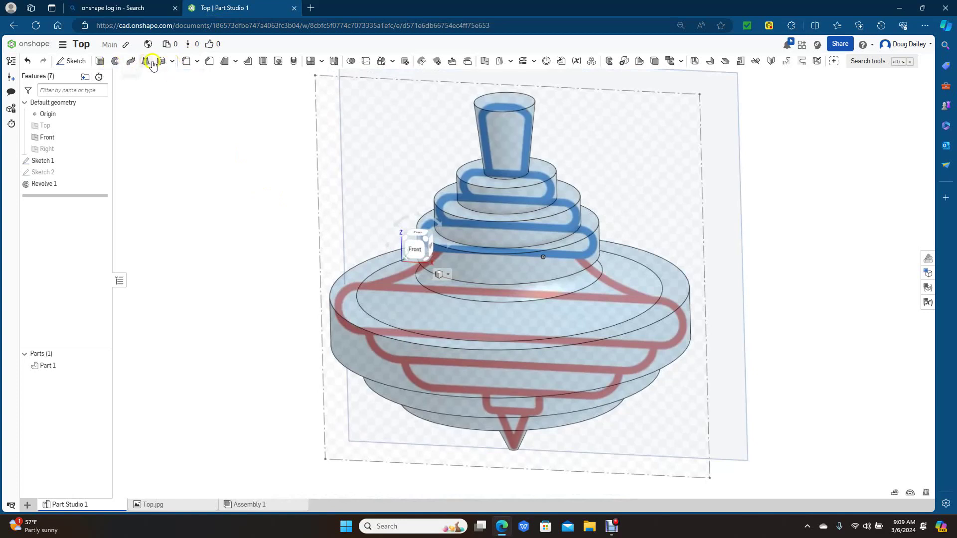
Step: Start a fillet on the top face of the handle and set its radius to 4 mm
click(186, 61)
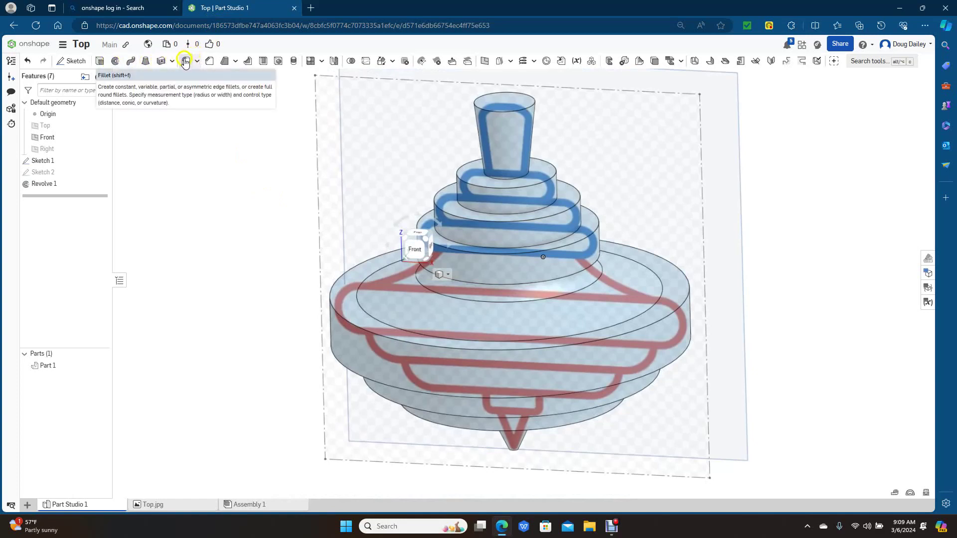
click(185, 61)
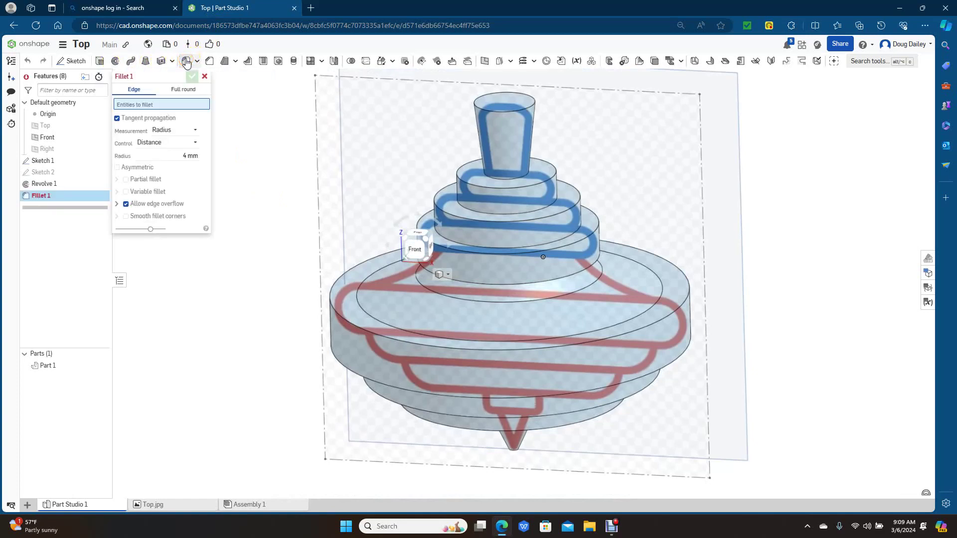
click(185, 157)
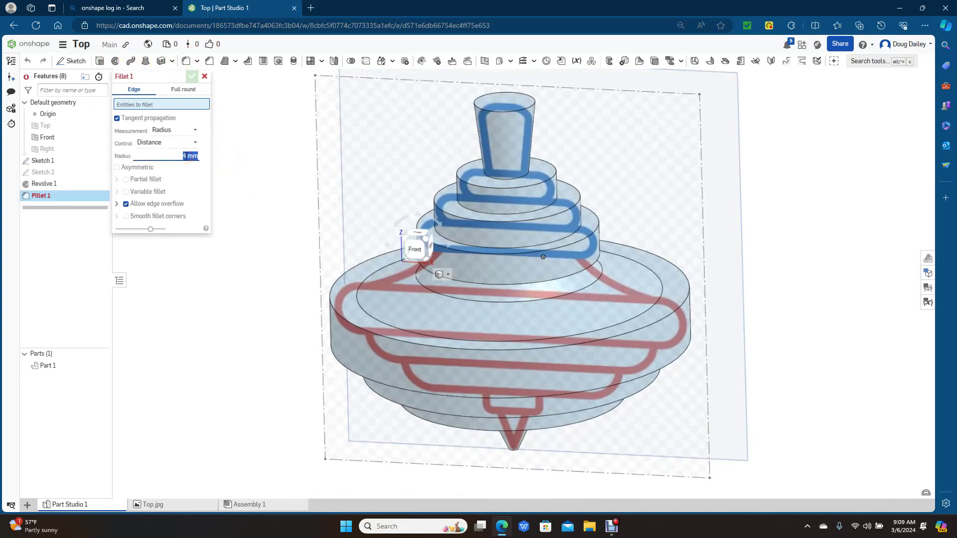
click(248, 205)
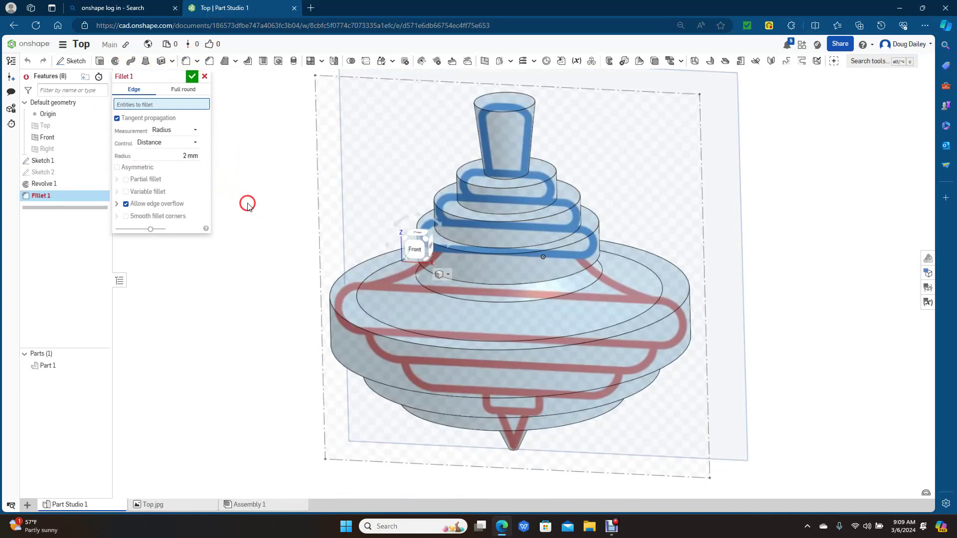
click(522, 108)
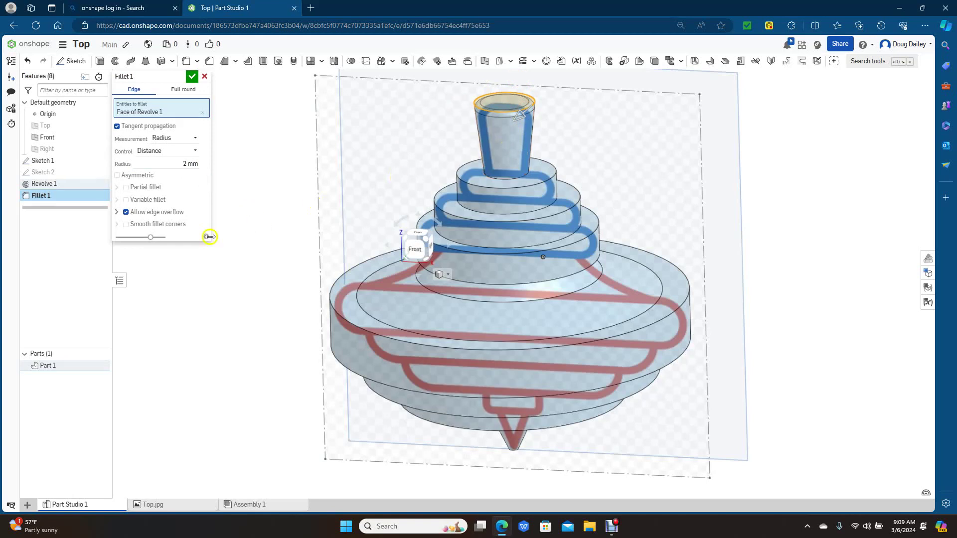
click(183, 163)
click(199, 182)
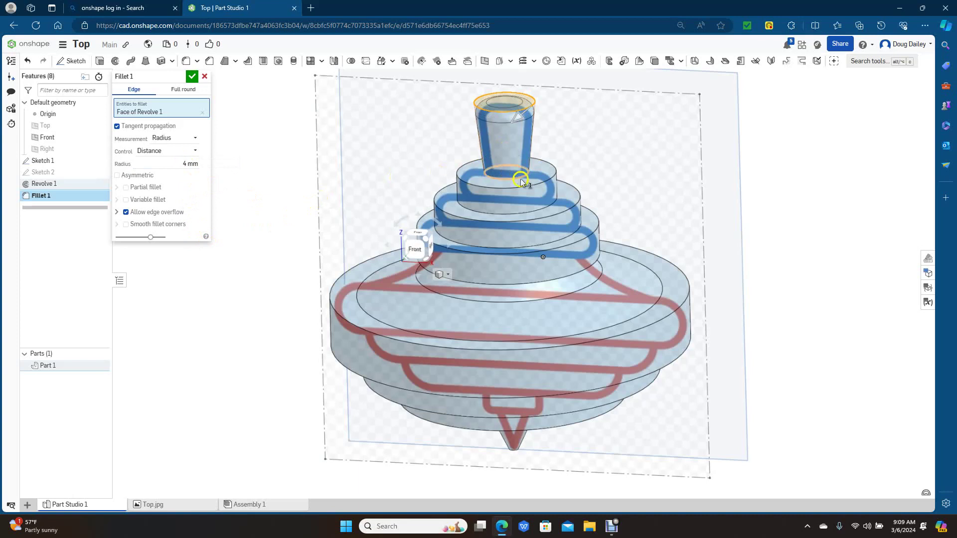
Step: Try to extend the 4 mm fillet to the upper and lower edges of the three blue tiers
click(539, 185)
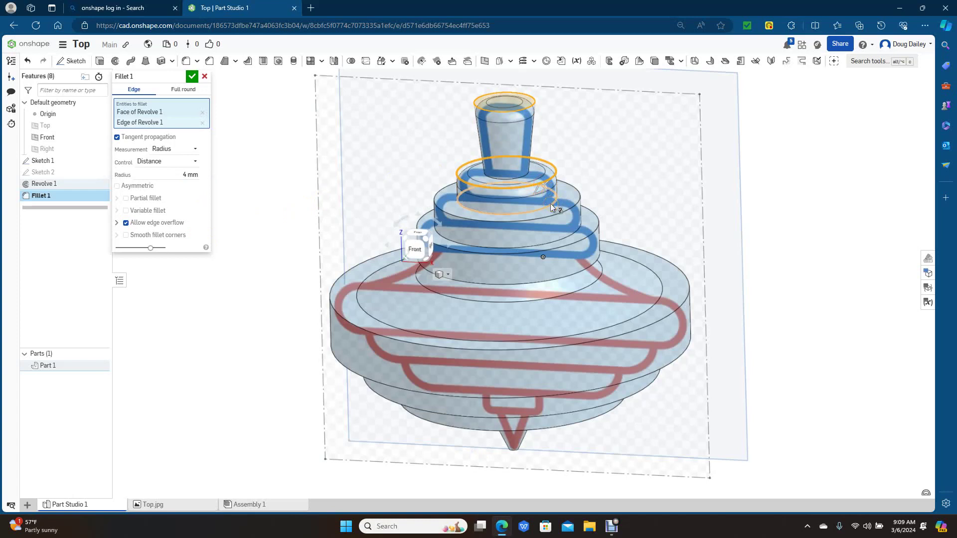
click(550, 205)
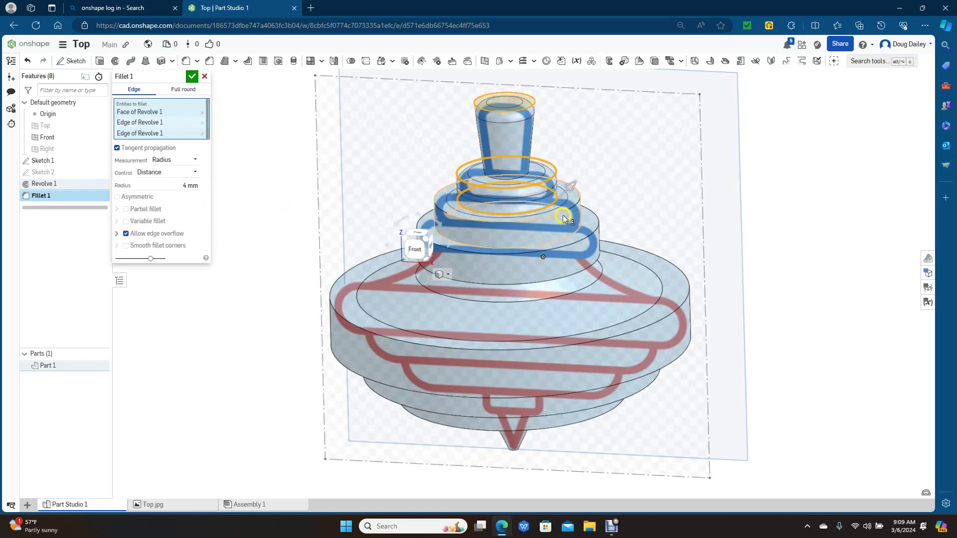
click(570, 209)
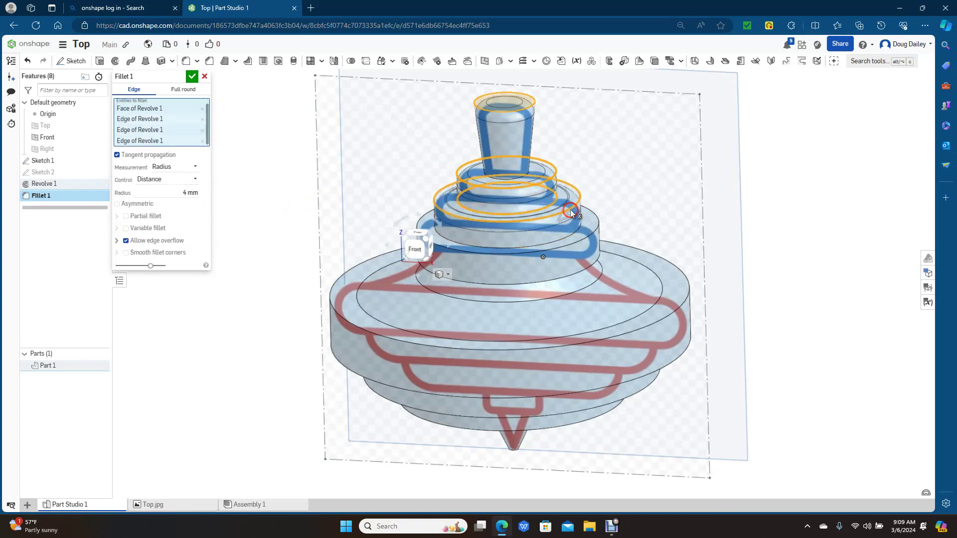
click(584, 242)
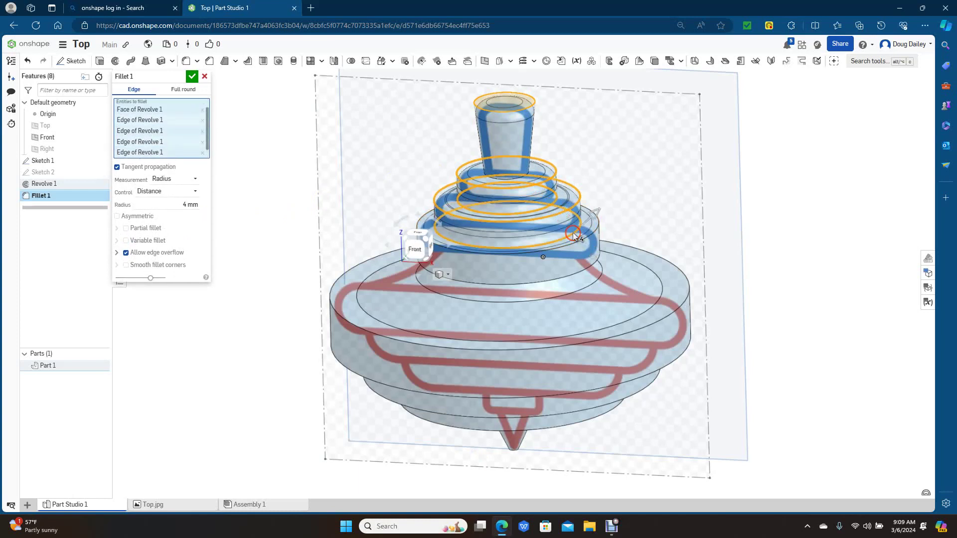
click(591, 267)
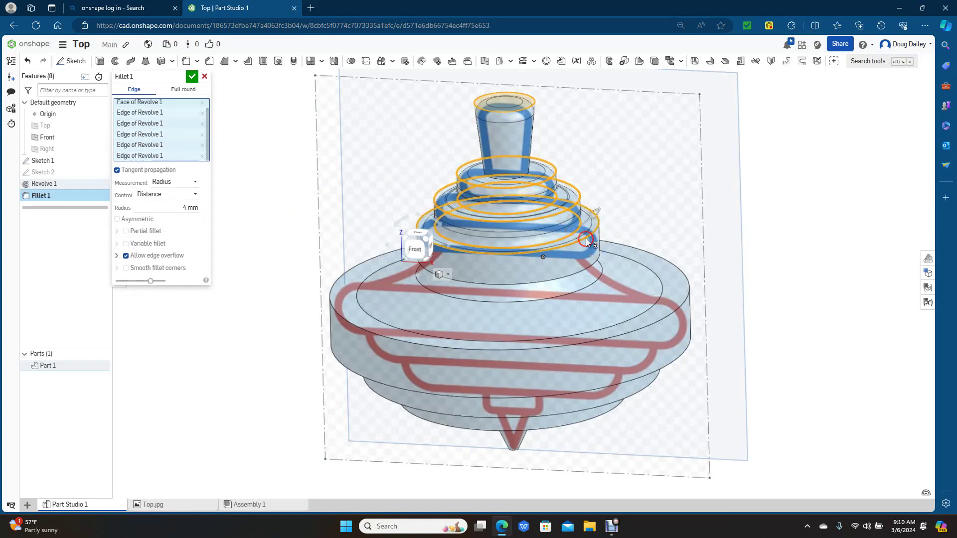
click(592, 268)
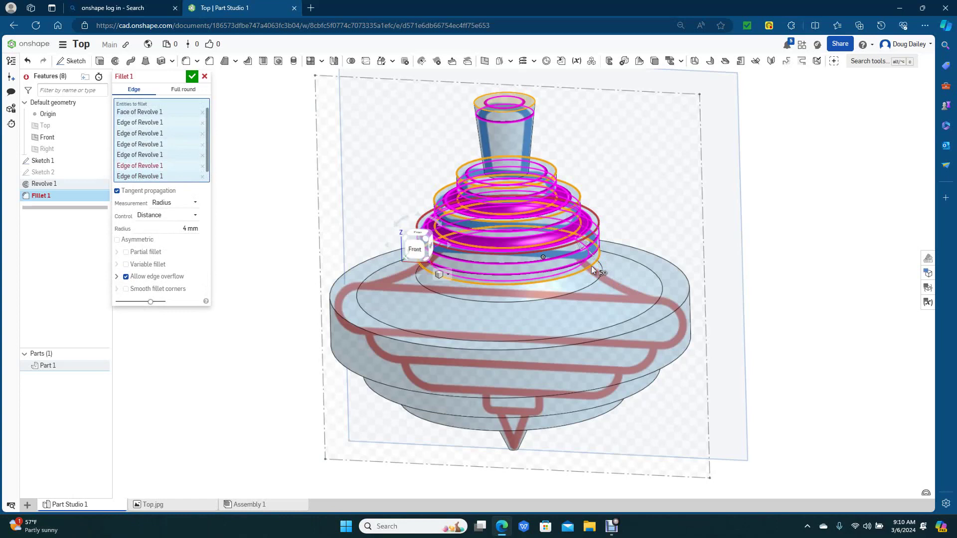
click(192, 76)
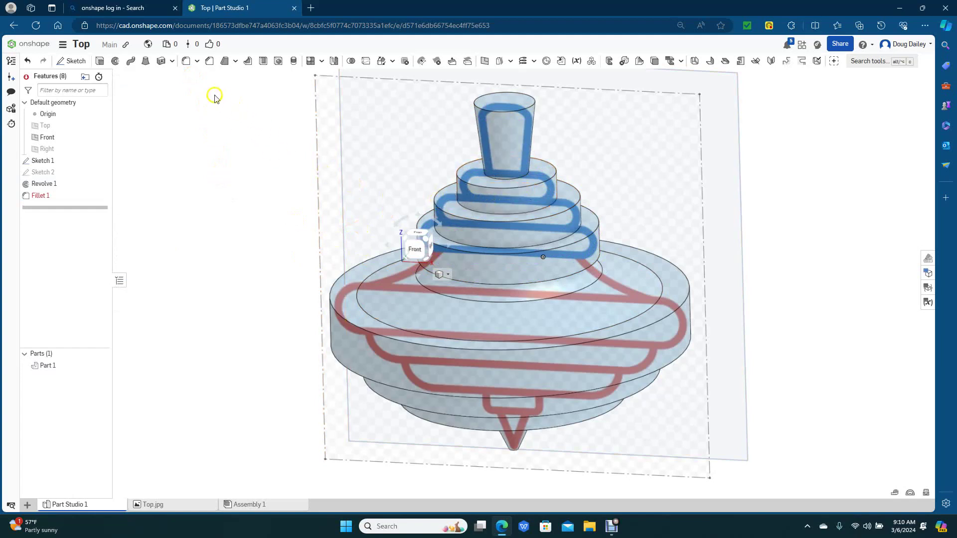
Step: Fillet the top edge of the handle and the upper edges of the three blue tiers with a 3 mm radius
click(186, 62)
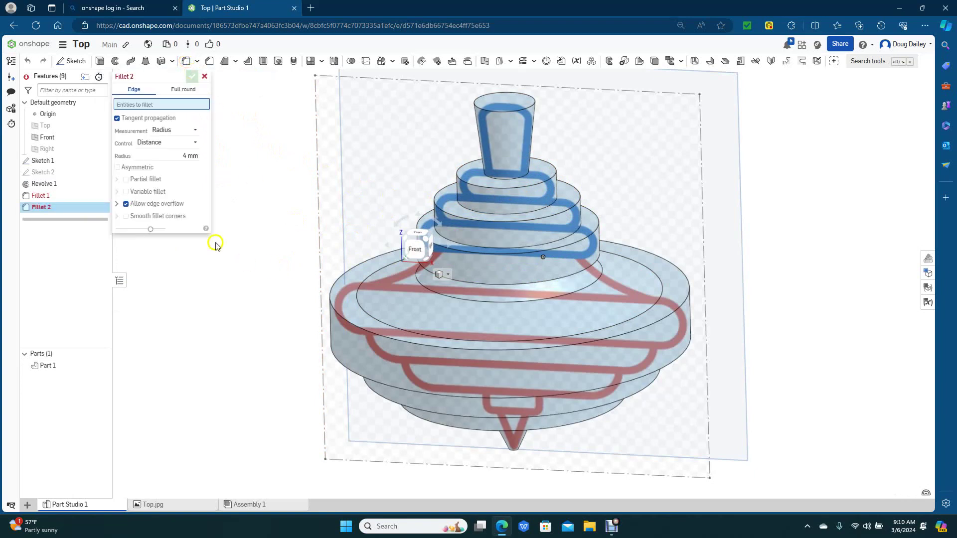
click(187, 155)
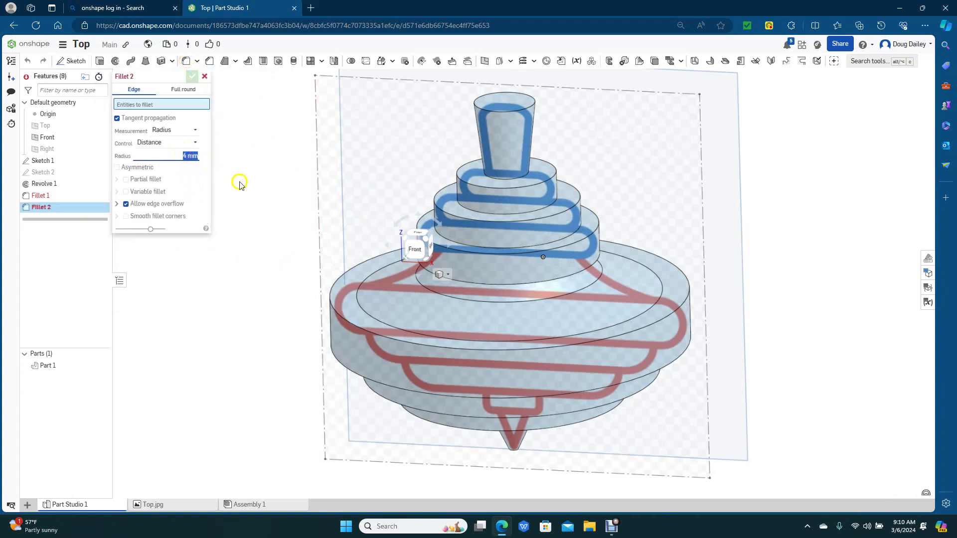
click(257, 206)
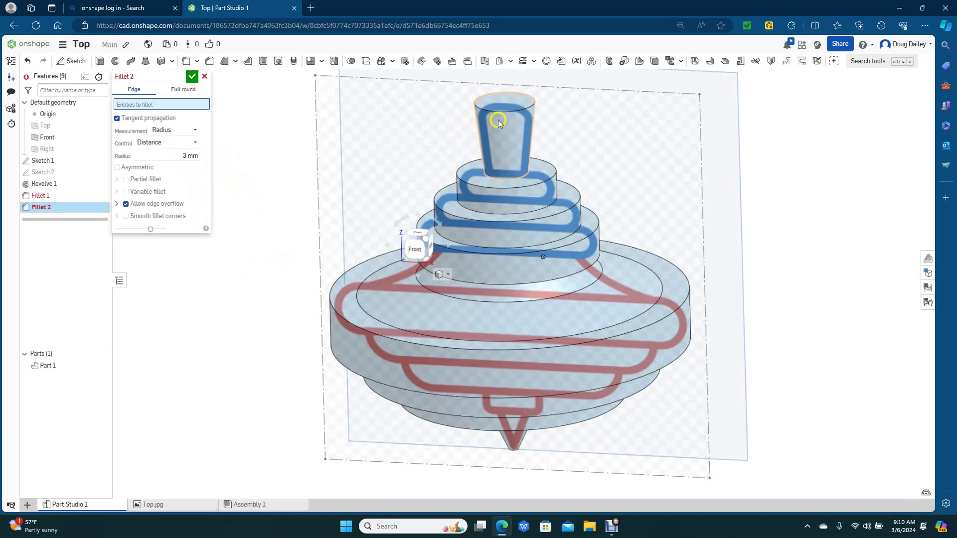
click(517, 109)
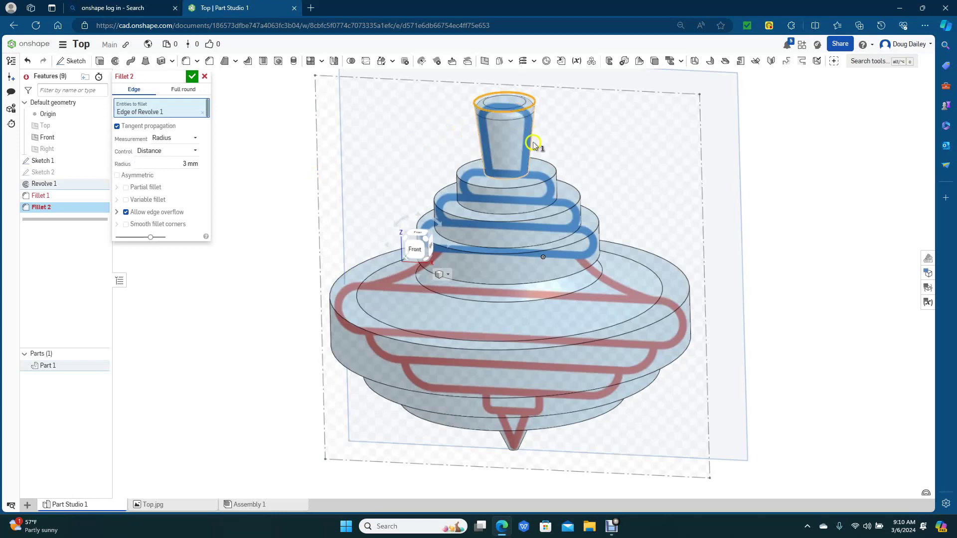
click(542, 182)
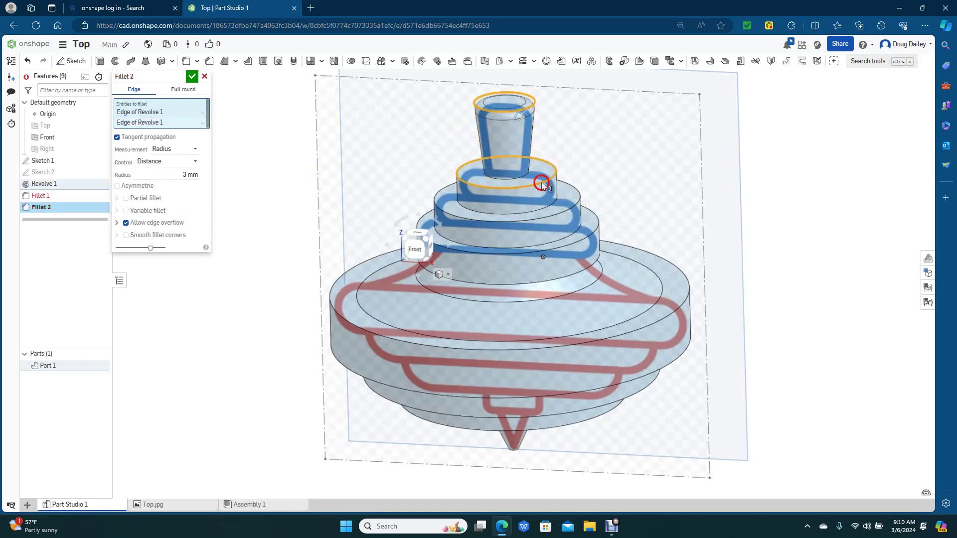
click(572, 208)
click(589, 230)
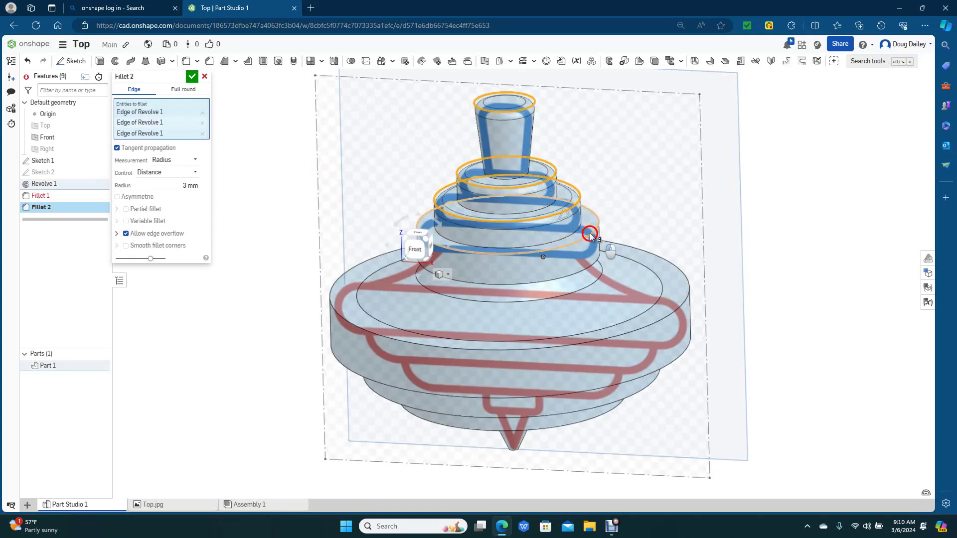
click(599, 271)
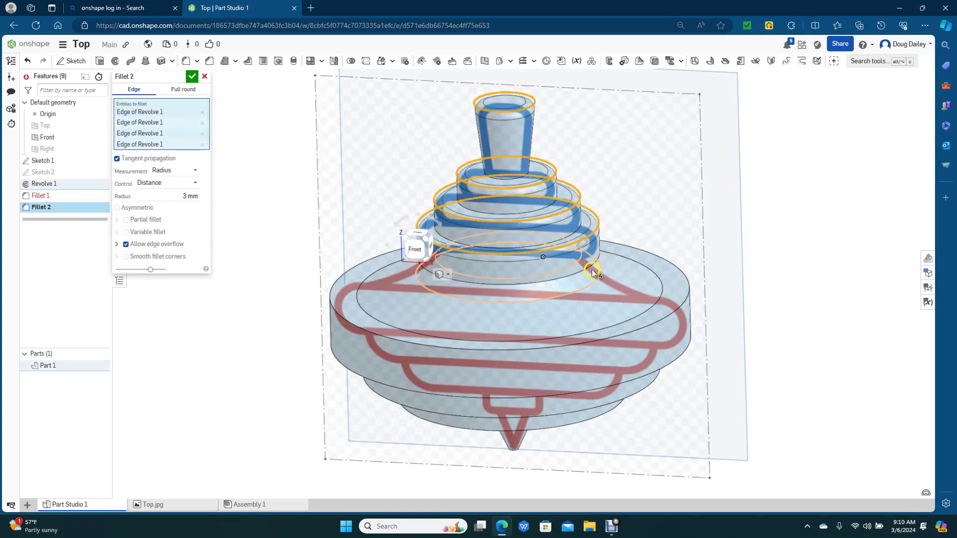
click(192, 78)
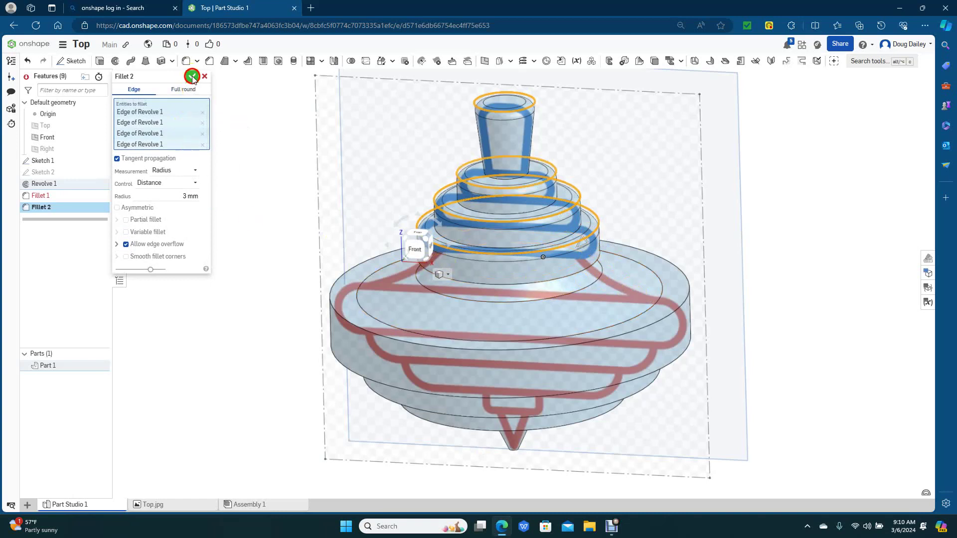
click(215, 199)
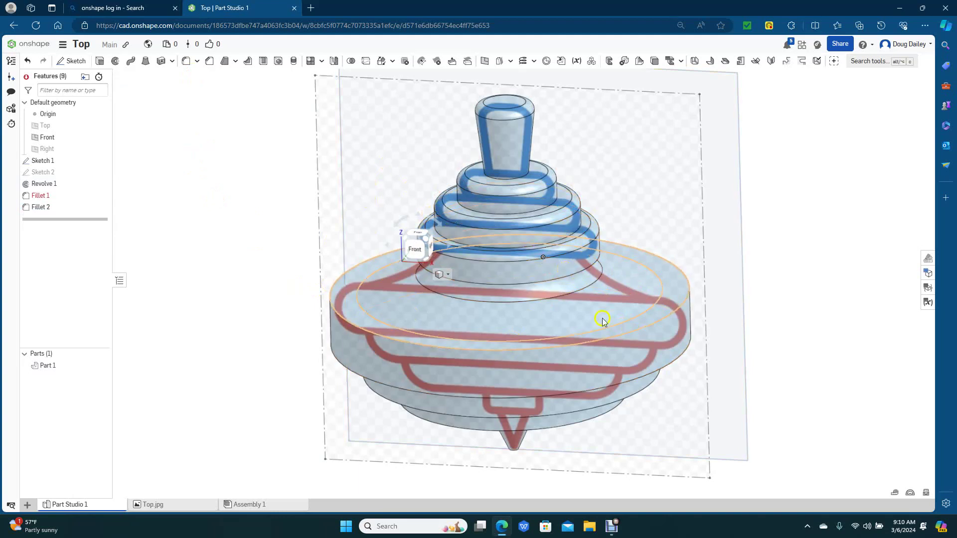
Step: Fillet the widest disc's upper and lower edges and the lower edges of the two red tiers beneath it with a 3 mm radius
click(188, 62)
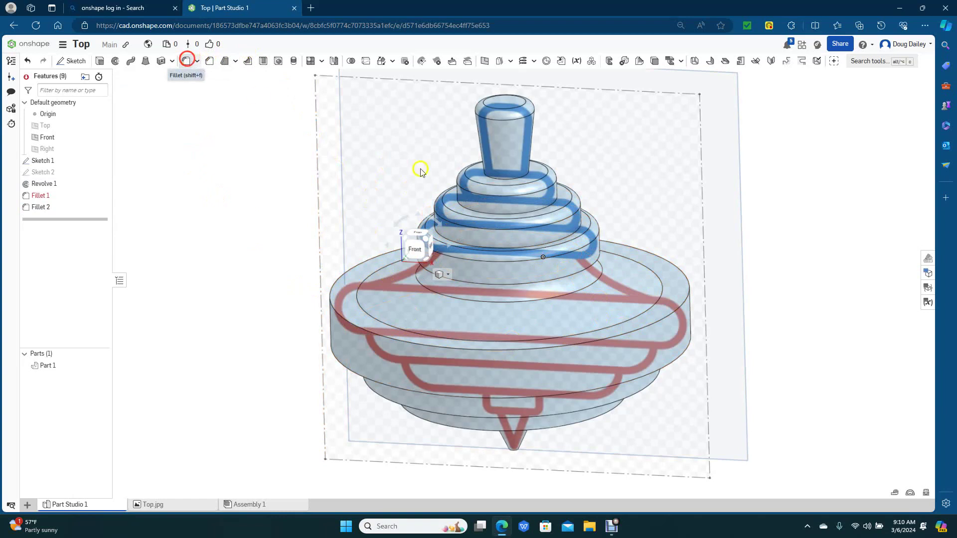
click(670, 314)
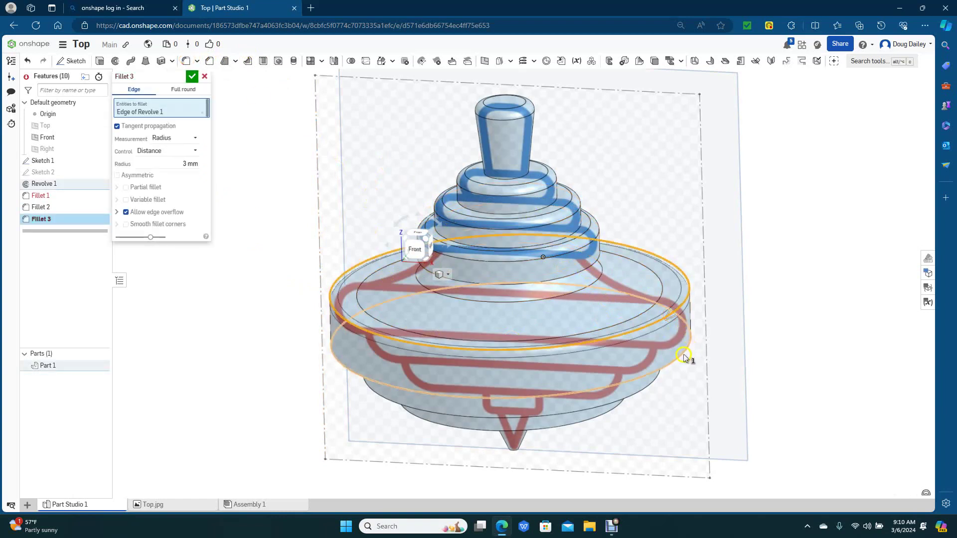
click(683, 358)
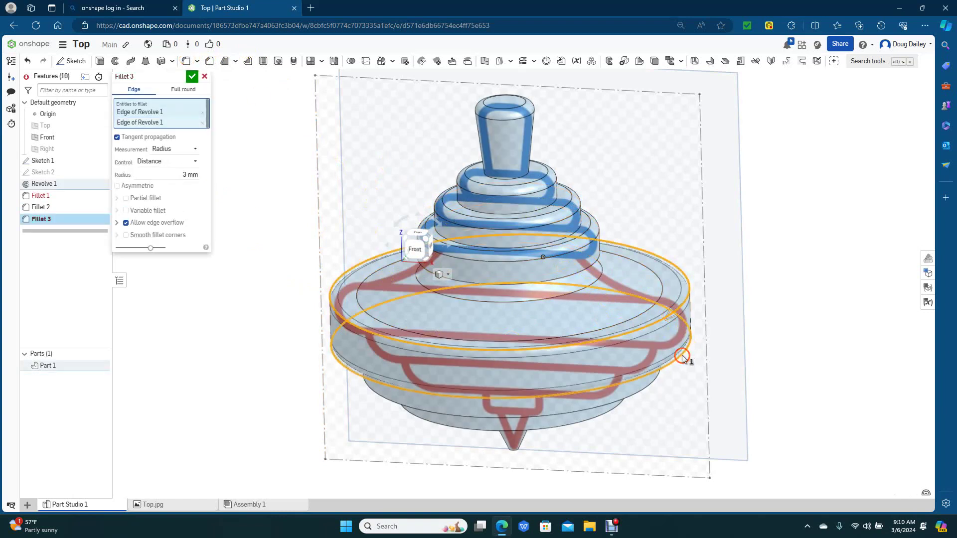
click(648, 392)
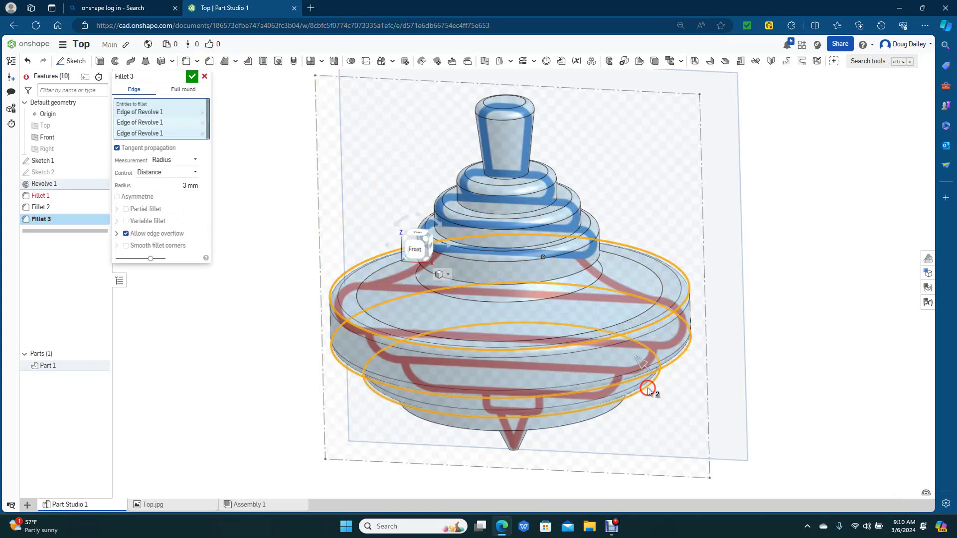
click(608, 413)
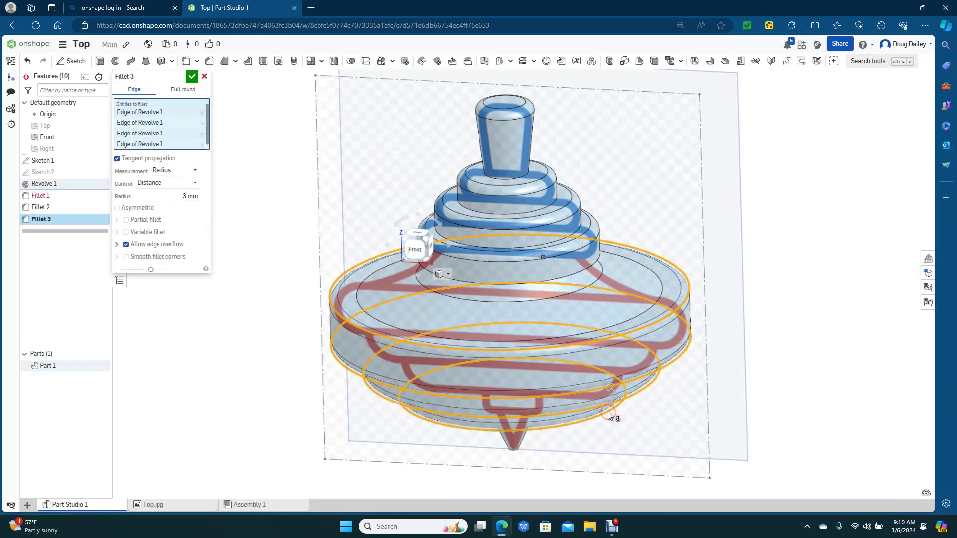
click(192, 78)
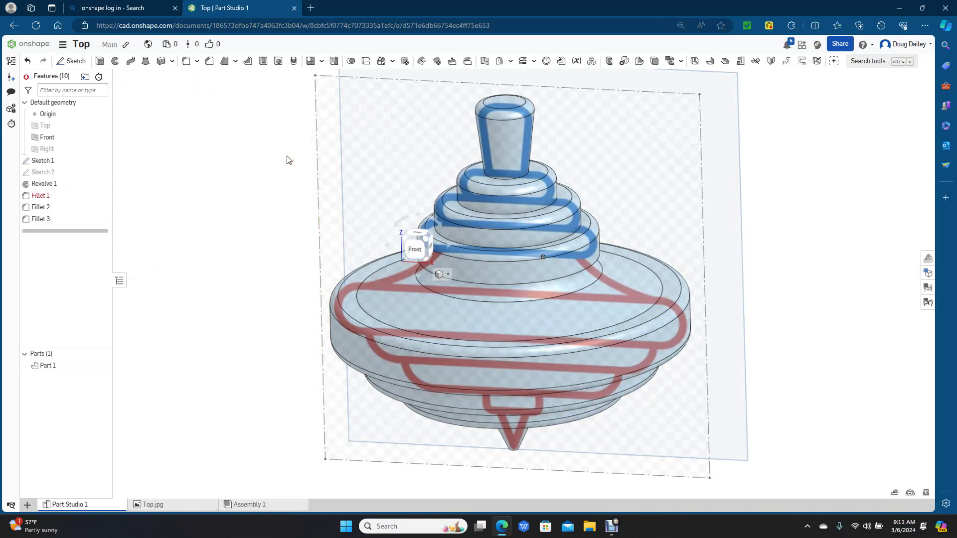
Step: Delete Sketch 1, which holds the imported reference image
click(212, 114)
right_drag(224, 149, 248, 130)
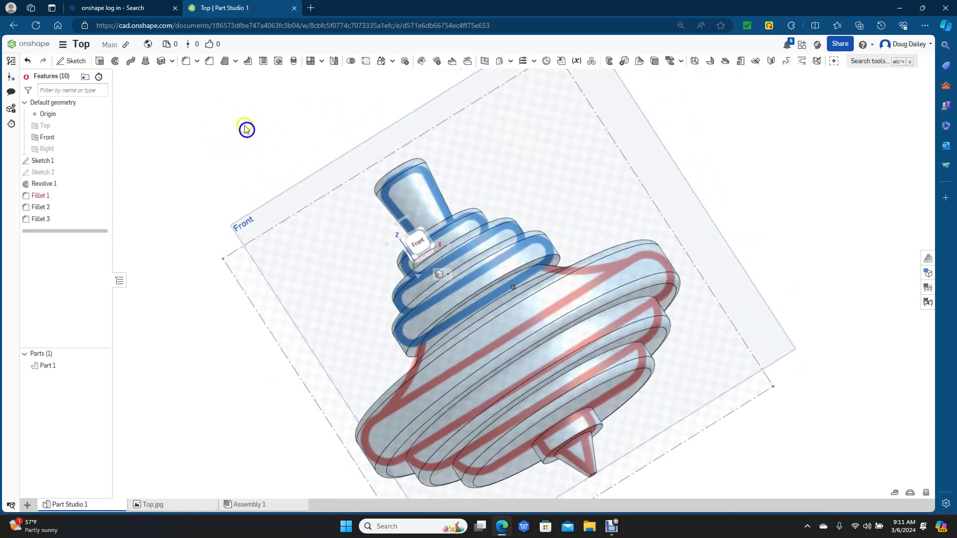
click(267, 234)
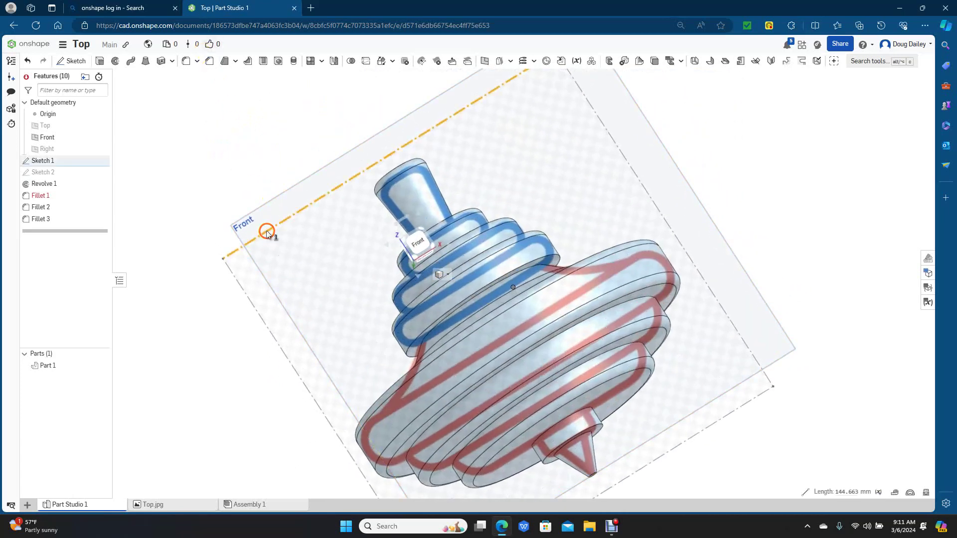
click(274, 247)
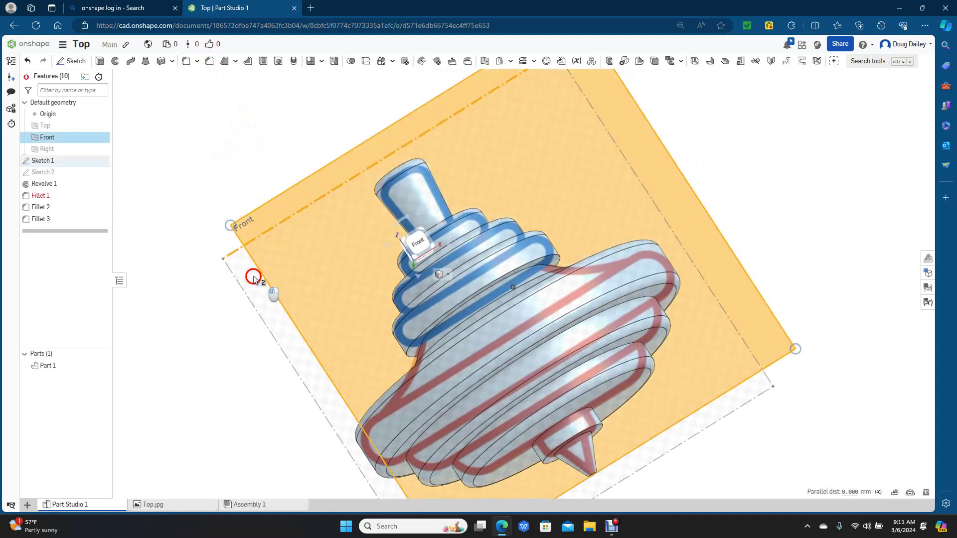
click(250, 282)
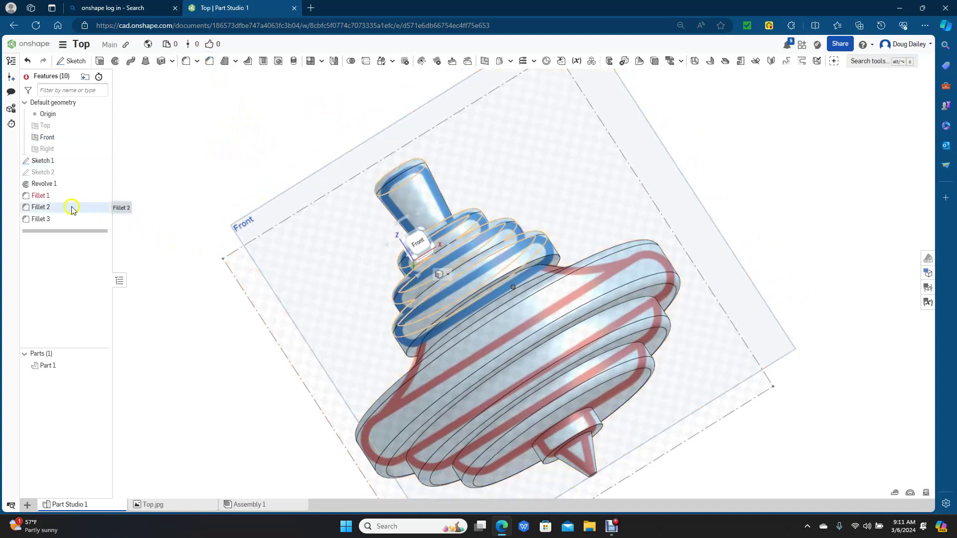
click(44, 164)
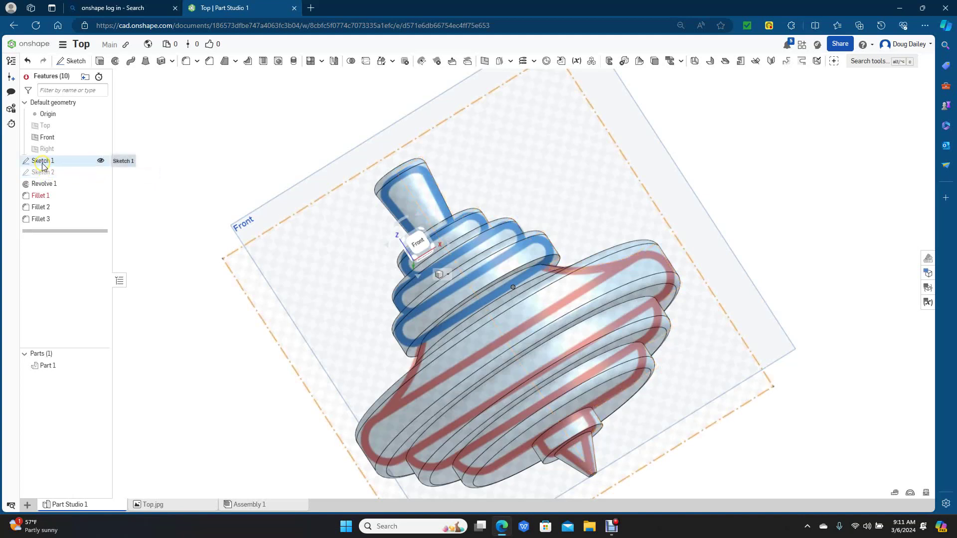
click(43, 165)
right_click(44, 164)
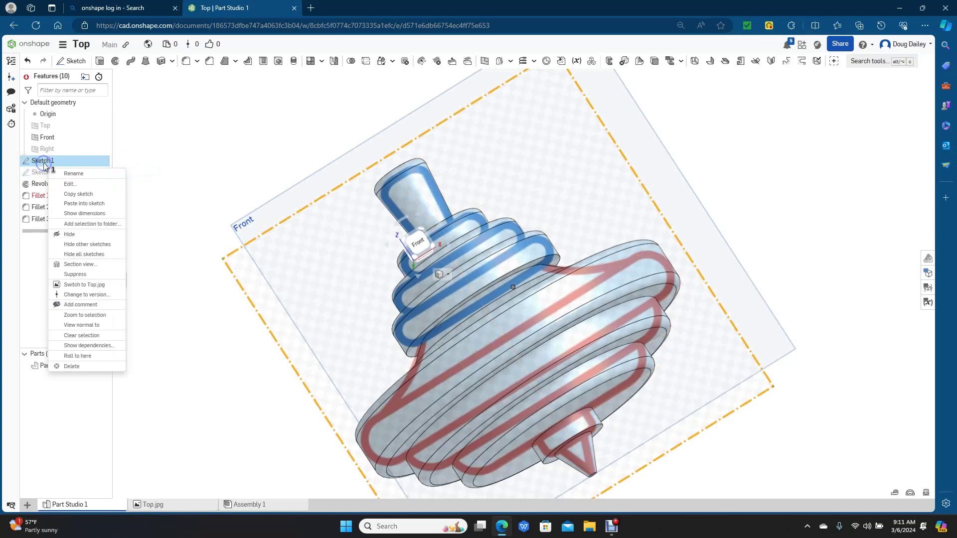
click(76, 366)
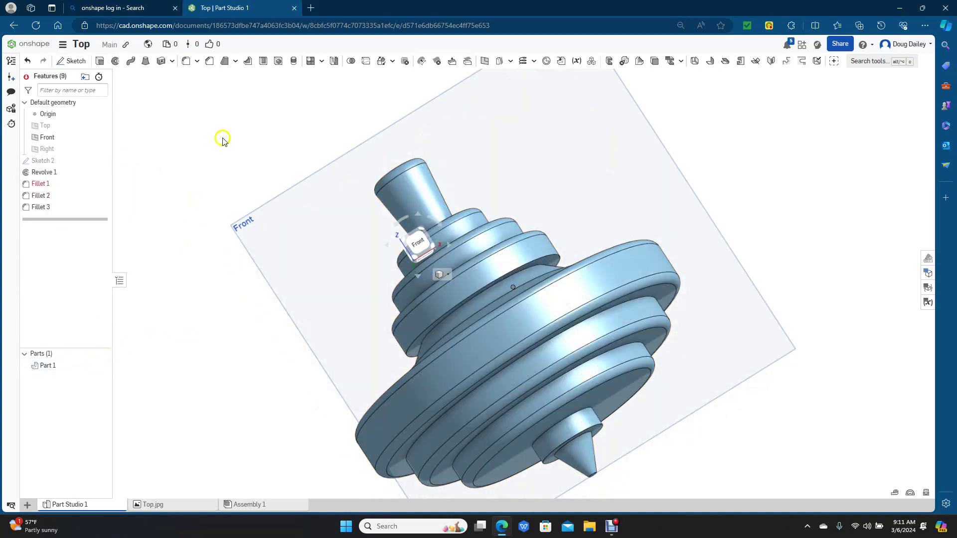
Step: Fillet the lower edge of the lowest upper tier and the lower edge of the collar above the tip with a 3 mm radius
mouse_move(223, 140)
right_down()
mouse_move(196, 186)
mouse_move(254, 162)
mouse_move(252, 145)
mouse_move(236, 151)
mouse_move(241, 158)
mouse_move(249, 128)
mouse_move(248, 146)
mouse_move(228, 142)
right_up()
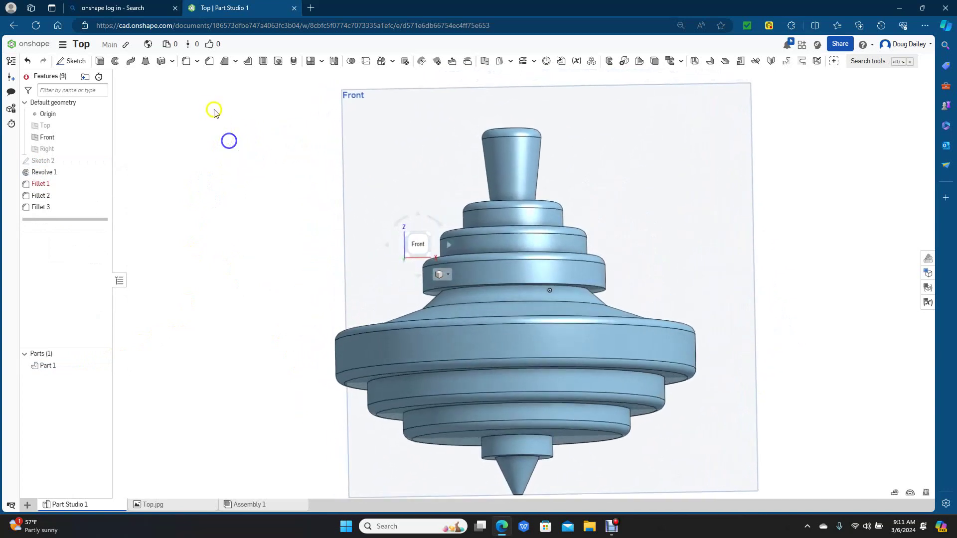
click(185, 62)
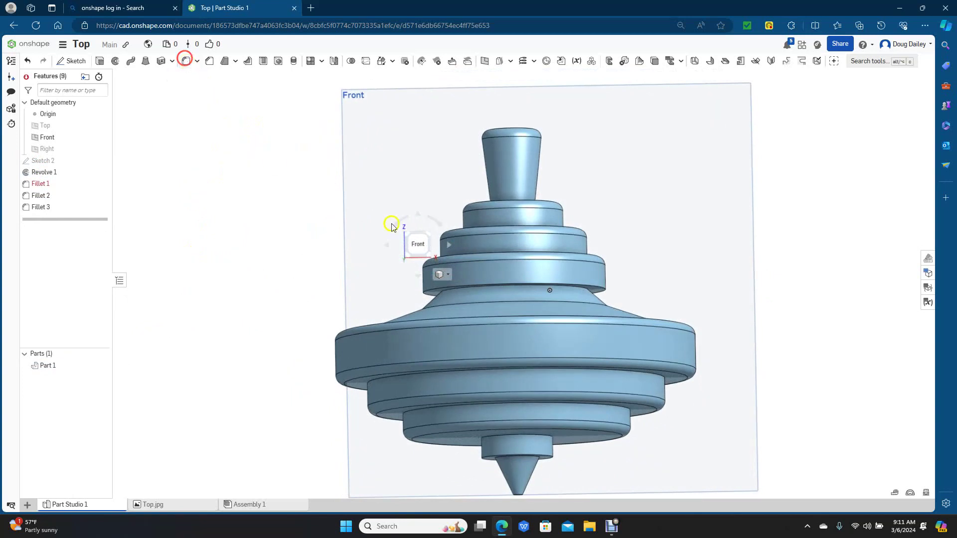
click(587, 288)
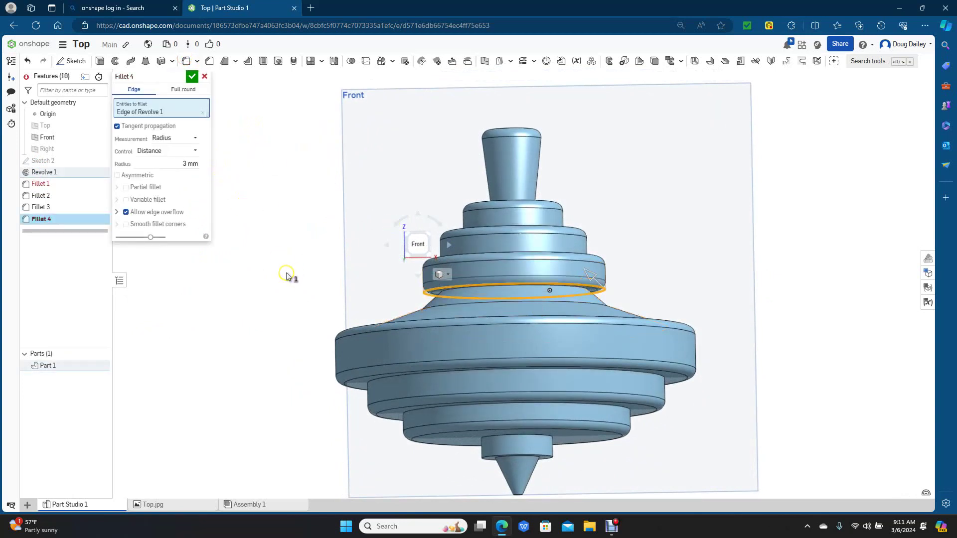
click(546, 457)
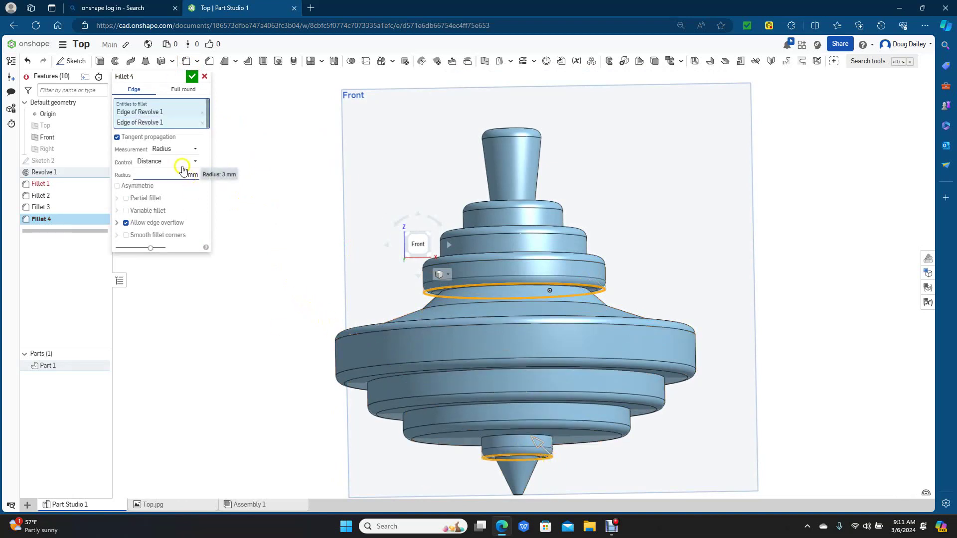
click(191, 77)
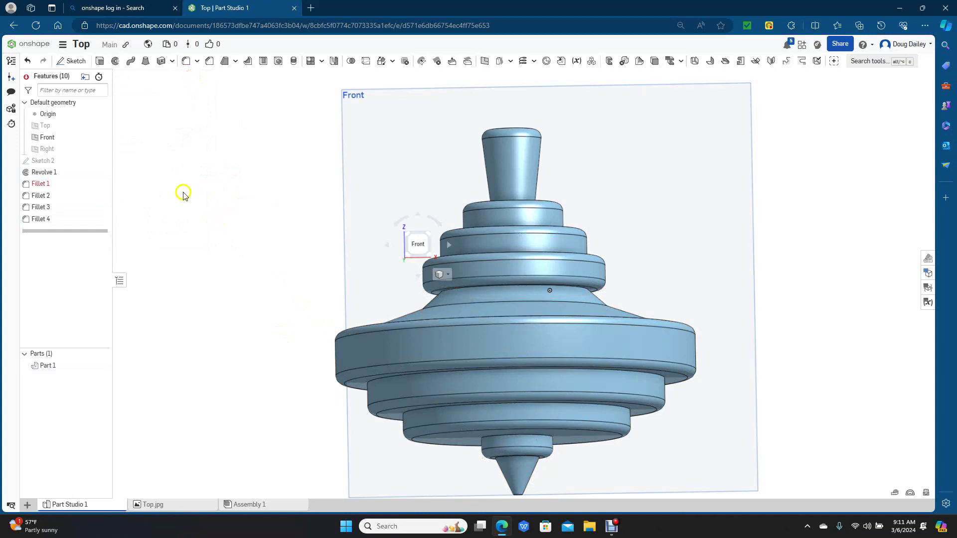
click(75, 60)
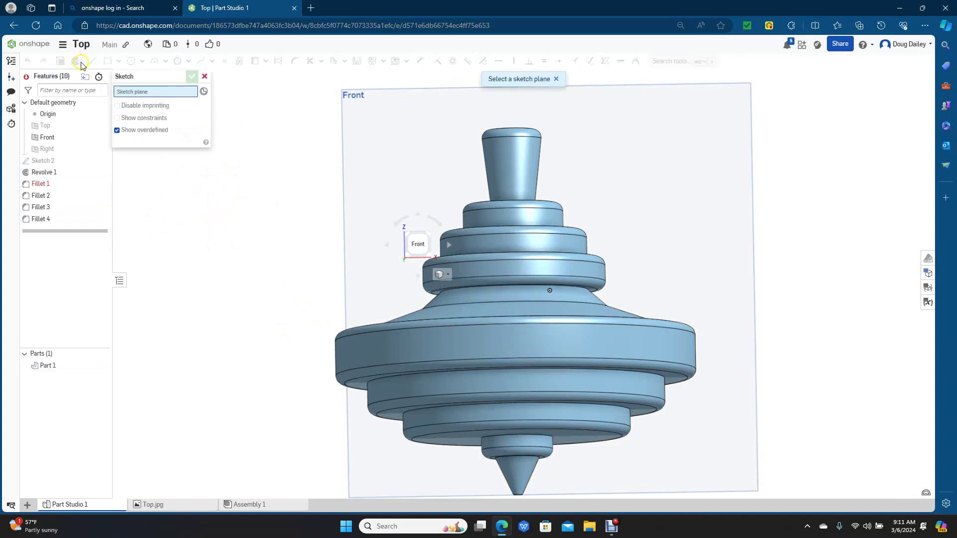
click(205, 76)
Step: Fillet the edge at the very end of the conical tip with a 1 mm radius
mouse_move(254, 188)
right_down()
mouse_move(237, 160)
mouse_move(207, 188)
mouse_move(216, 201)
mouse_move(282, 206)
right_up()
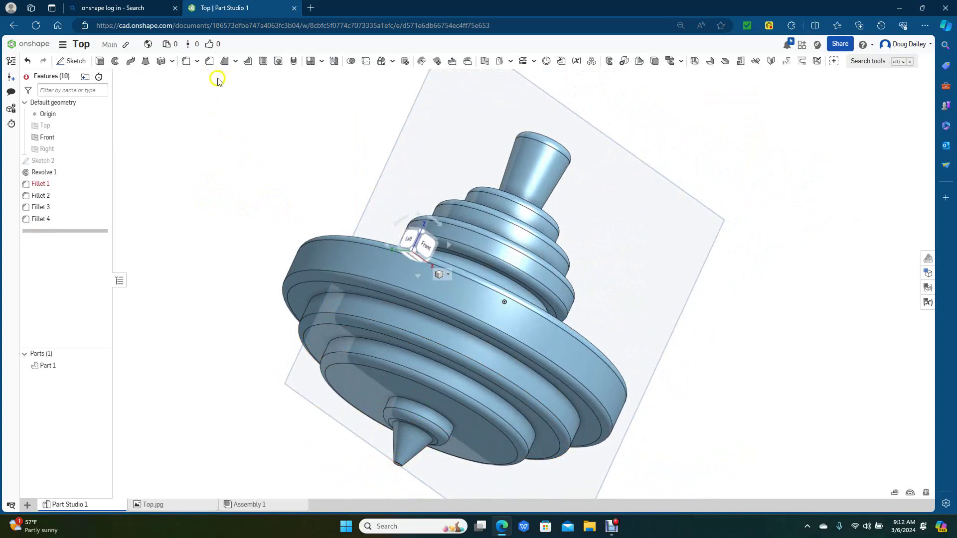
click(190, 61)
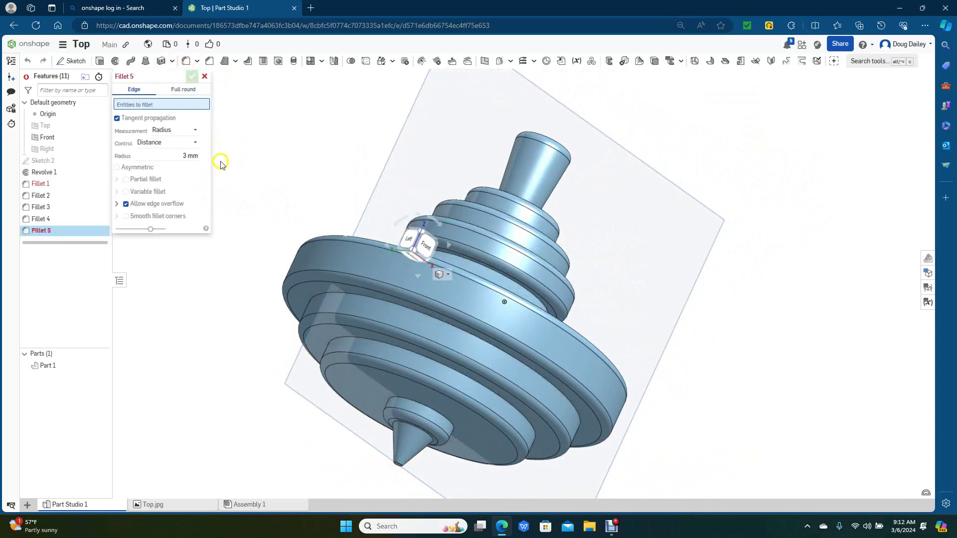
click(187, 156)
text(1)
key(Return)
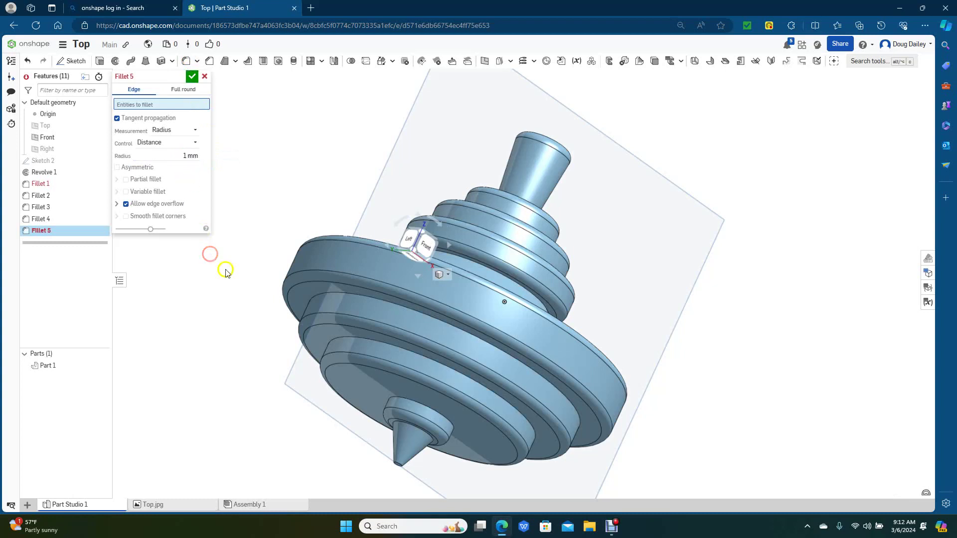
click(402, 466)
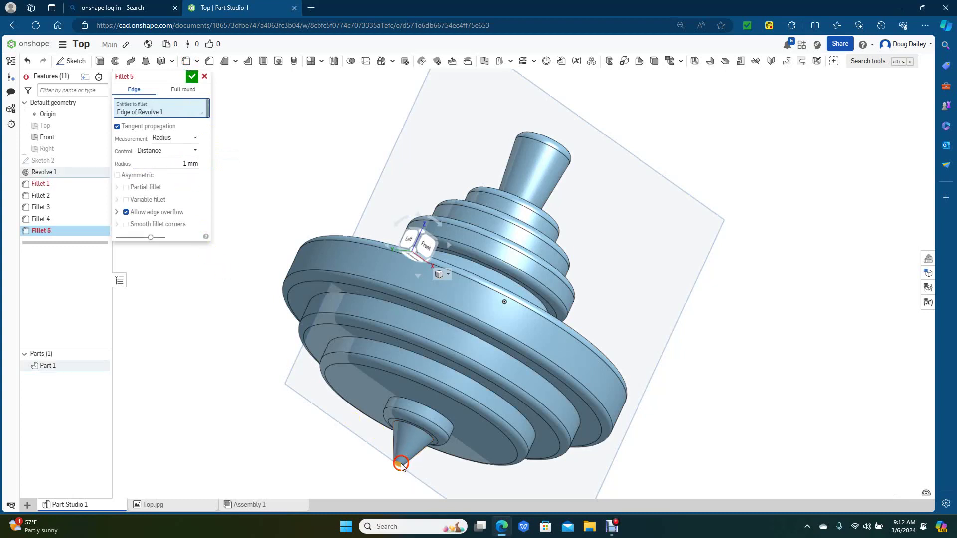
click(192, 77)
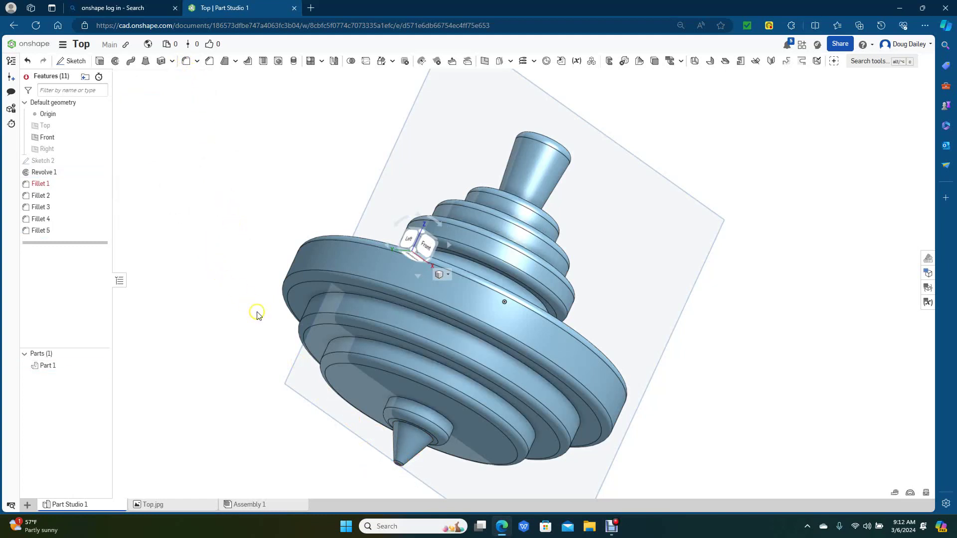
Step: Fillet the inner corners at the base of the handle and at the bases of the top and middle upper tiers with a 2 mm radius
right_drag(234, 235, 161, 257)
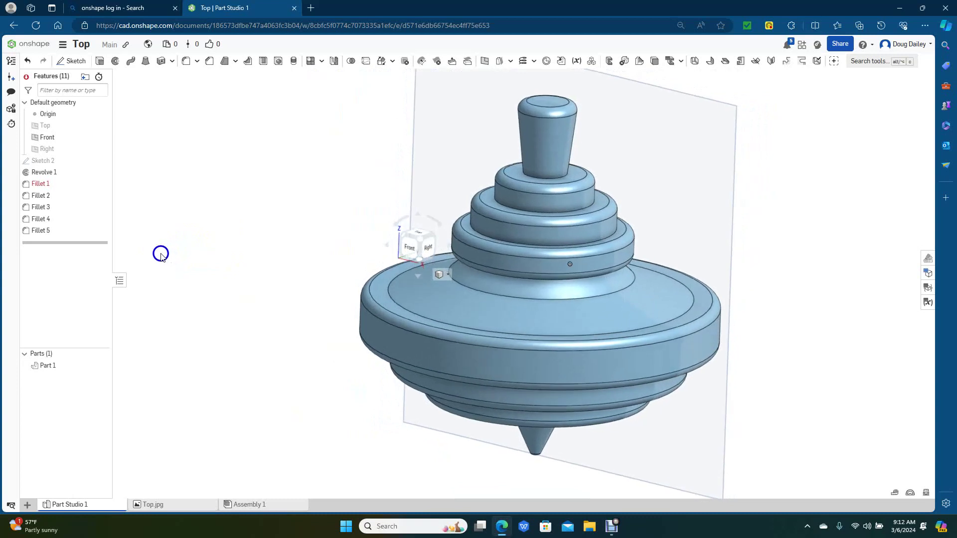
click(186, 64)
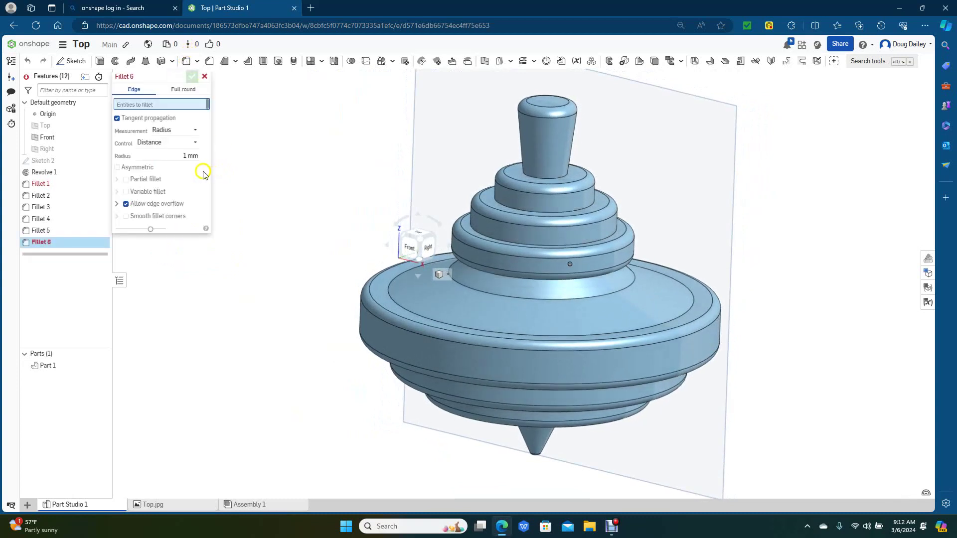
click(190, 156)
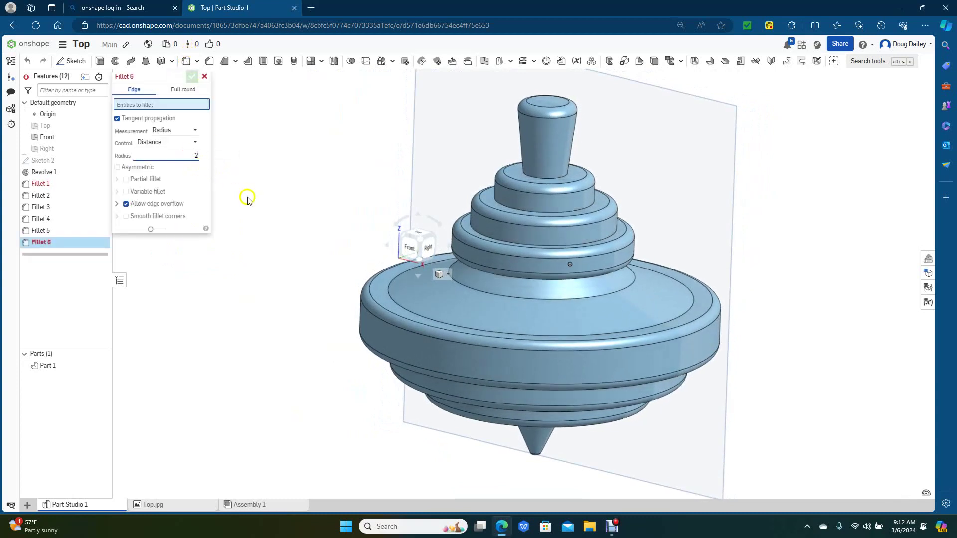
key(Return)
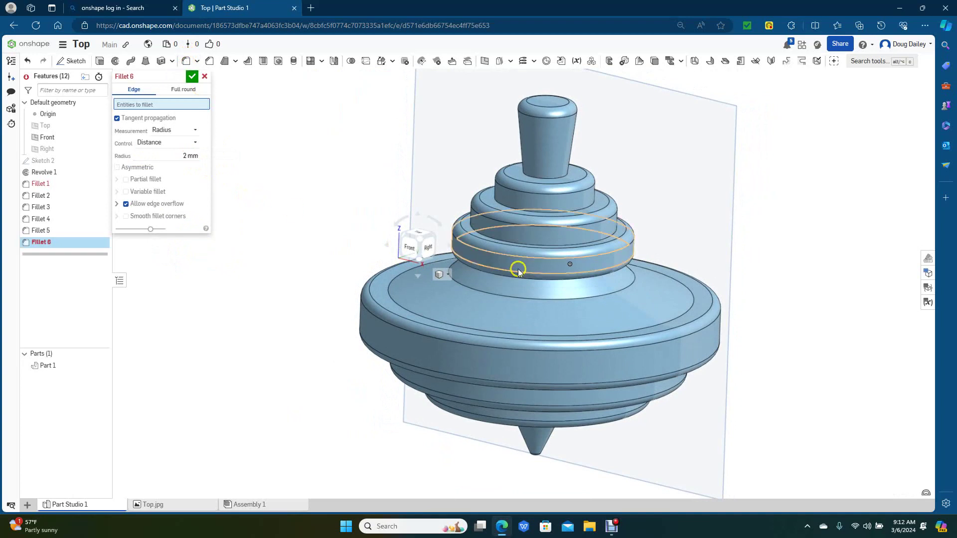
click(546, 179)
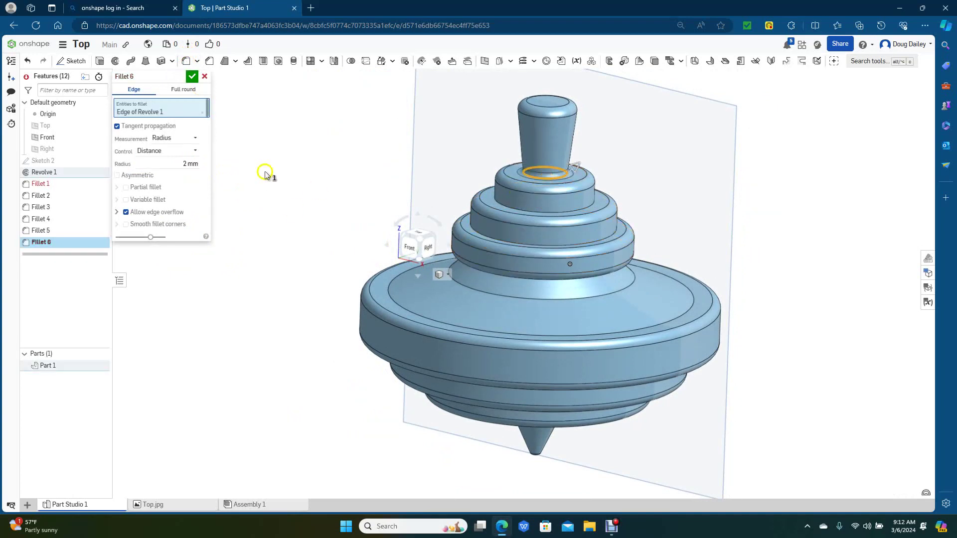
click(504, 208)
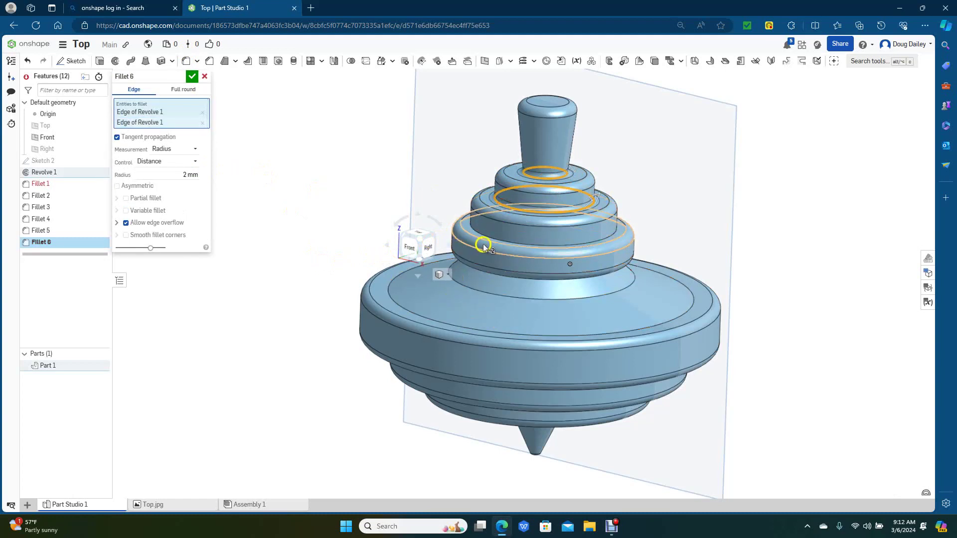
click(486, 234)
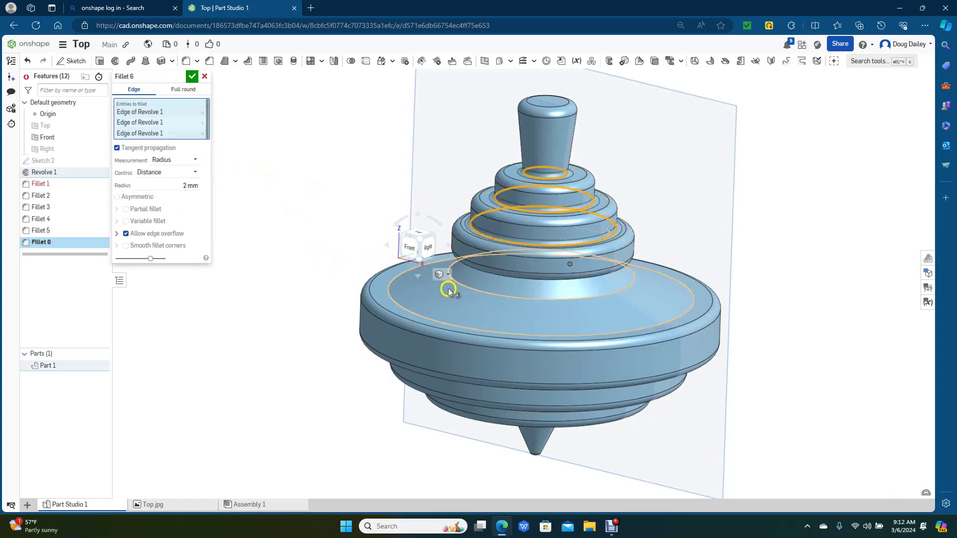
click(191, 77)
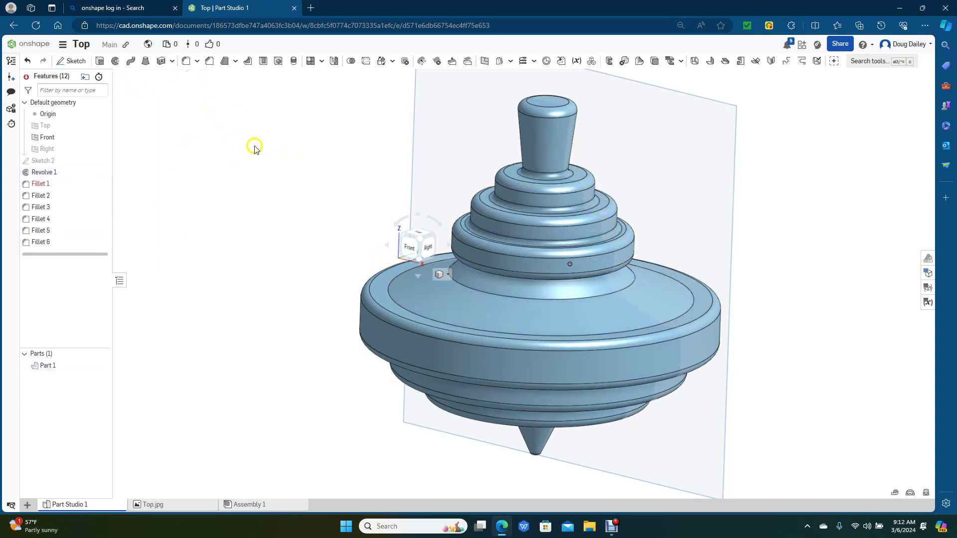
Step: Fillet the inner corners beneath the widest disc, between the two lower tiers, and above the tip's collar with a 2 mm radius
right_drag(274, 158, 266, 136)
click(186, 61)
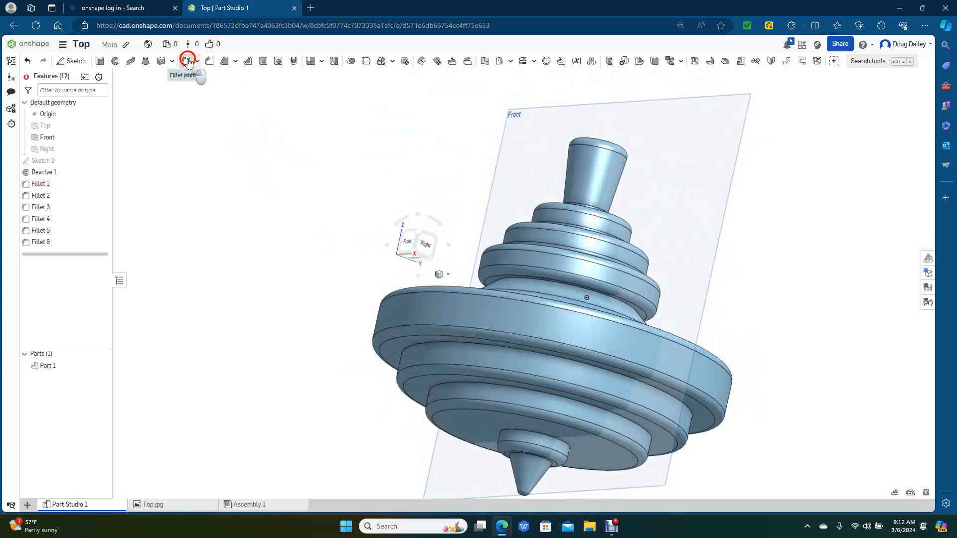
click(426, 343)
click(482, 384)
click(517, 429)
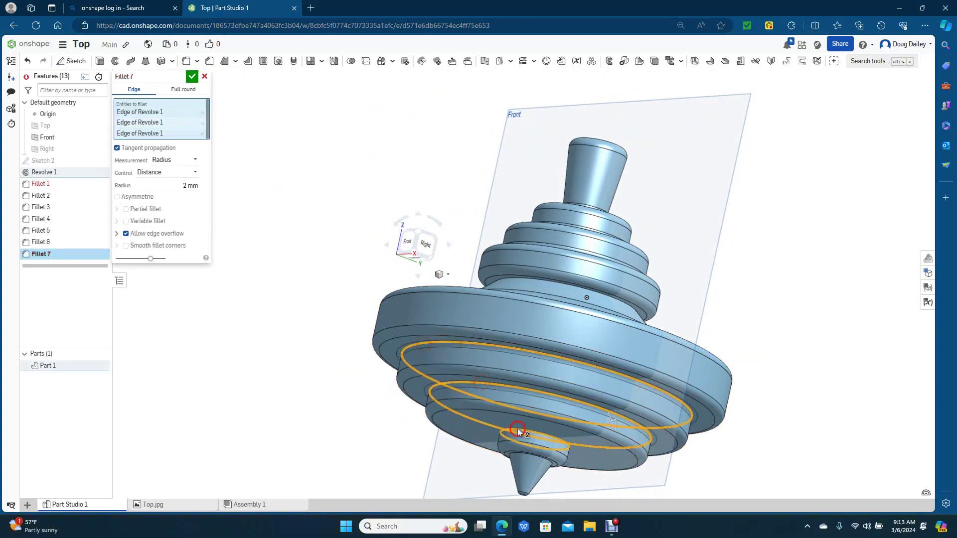
click(191, 76)
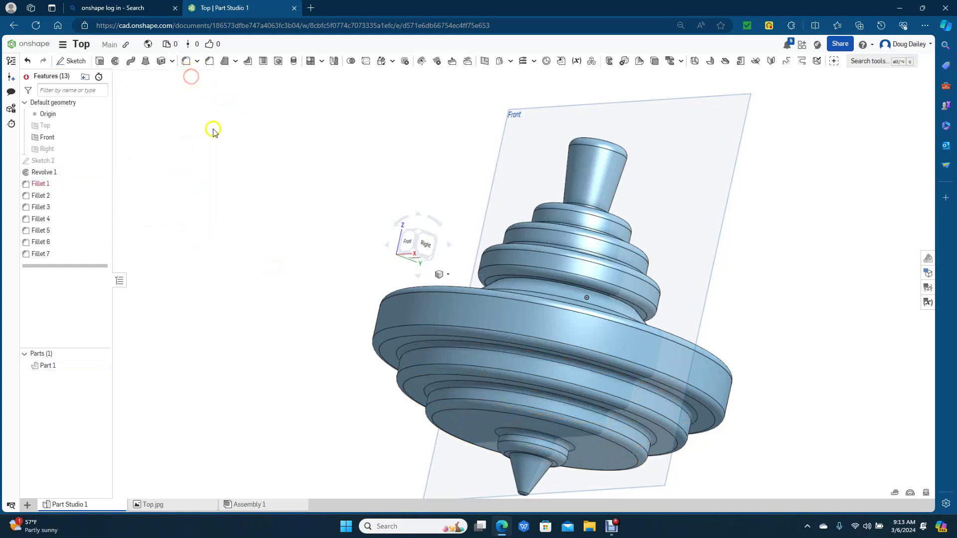
right_drag(267, 196, 316, 216)
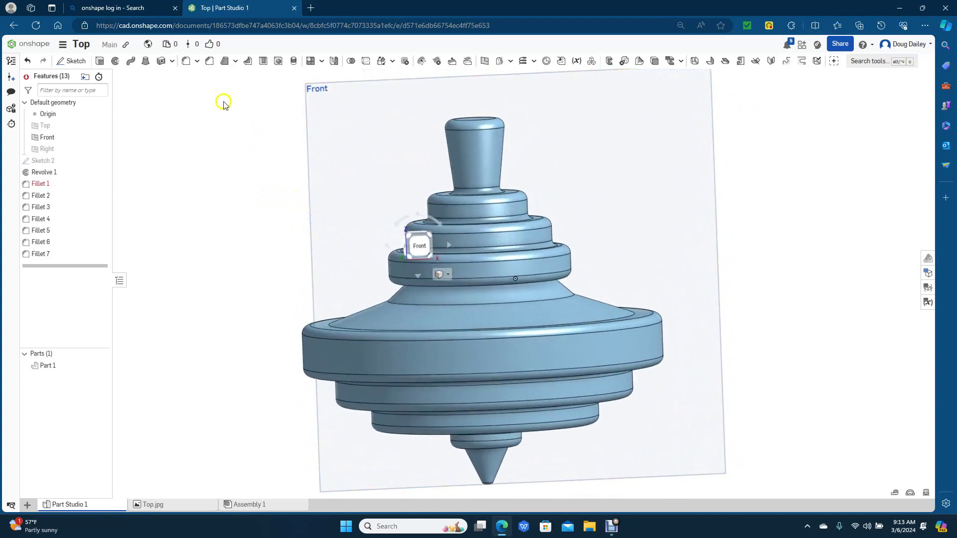
click(481, 164)
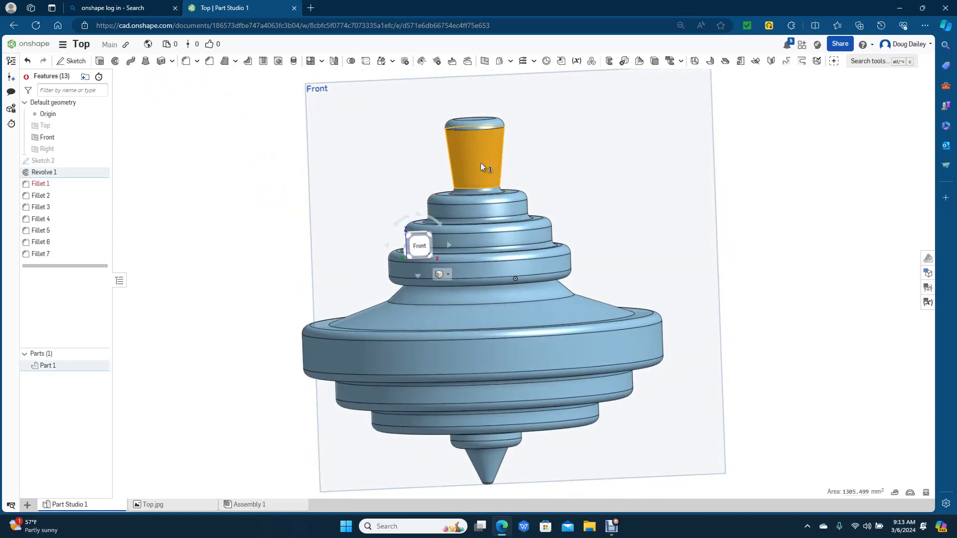
click(442, 314)
click(248, 164)
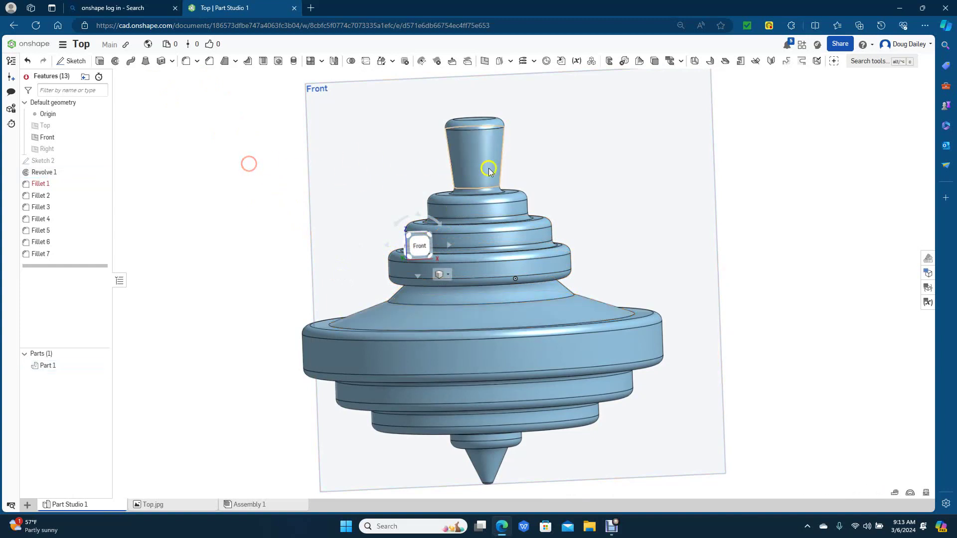
click(486, 167)
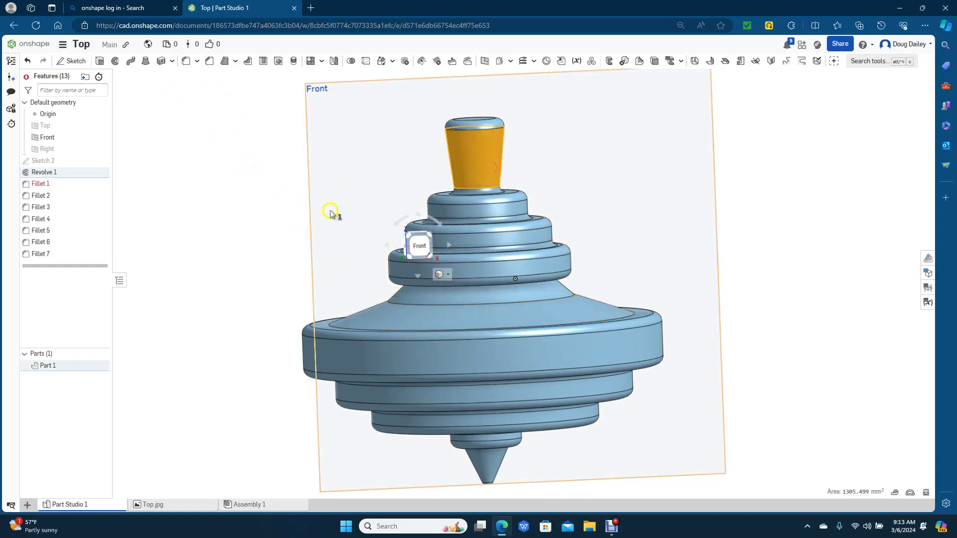
Step: Try yellow and red shades on Part 1 and set its appearance to dark teal, hex color 0C786F
right_click(56, 369)
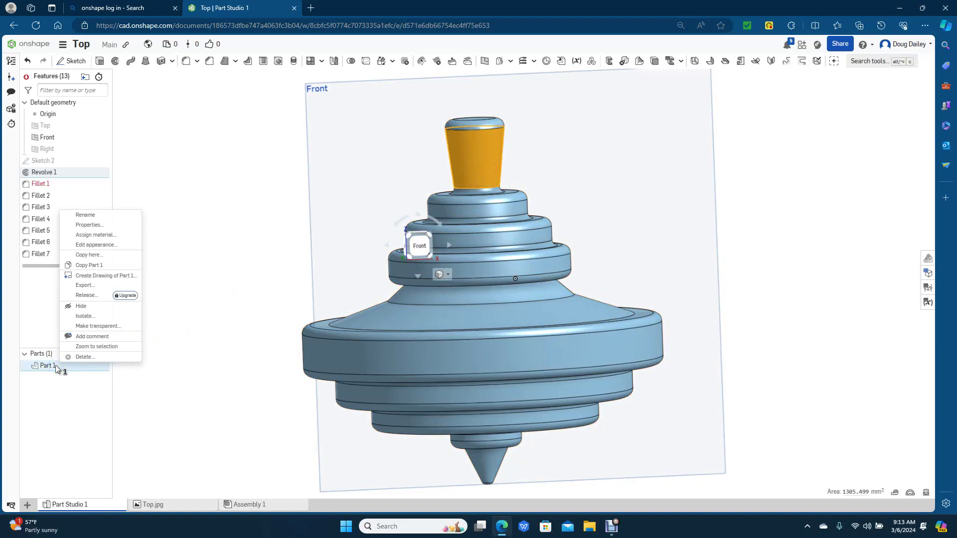
click(103, 246)
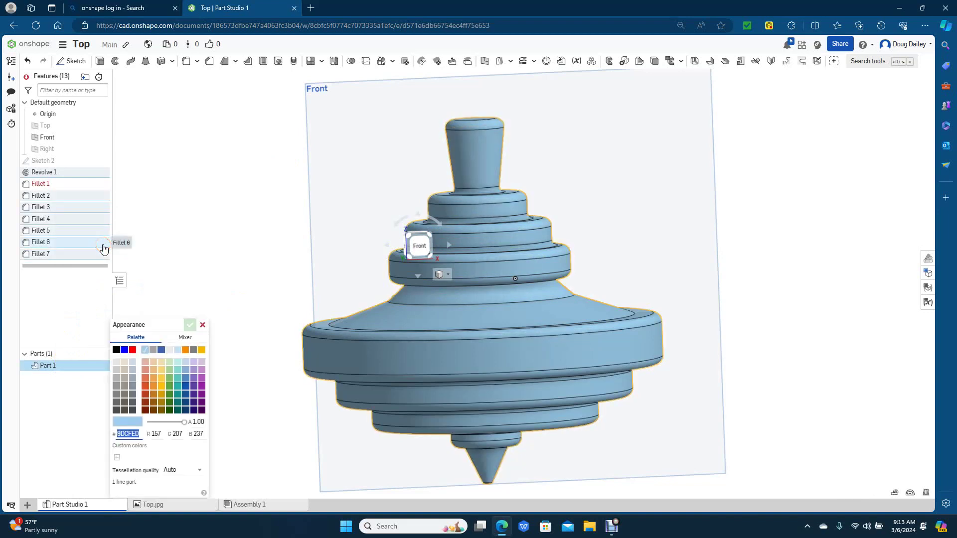
click(160, 383)
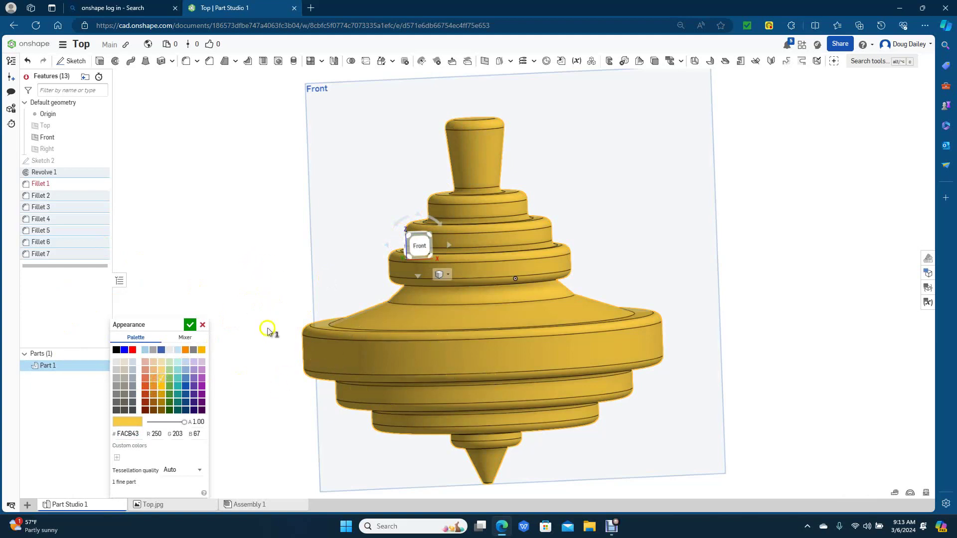
click(146, 402)
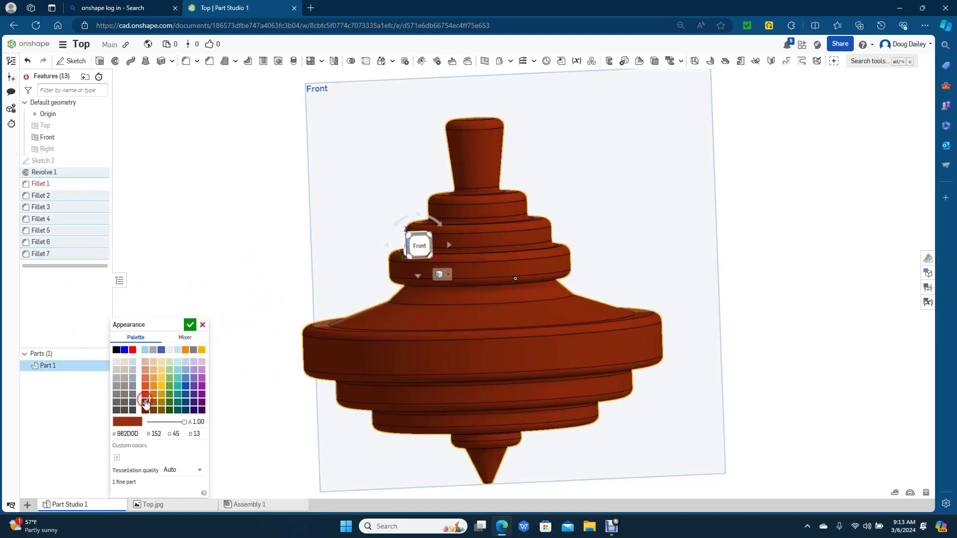
click(146, 394)
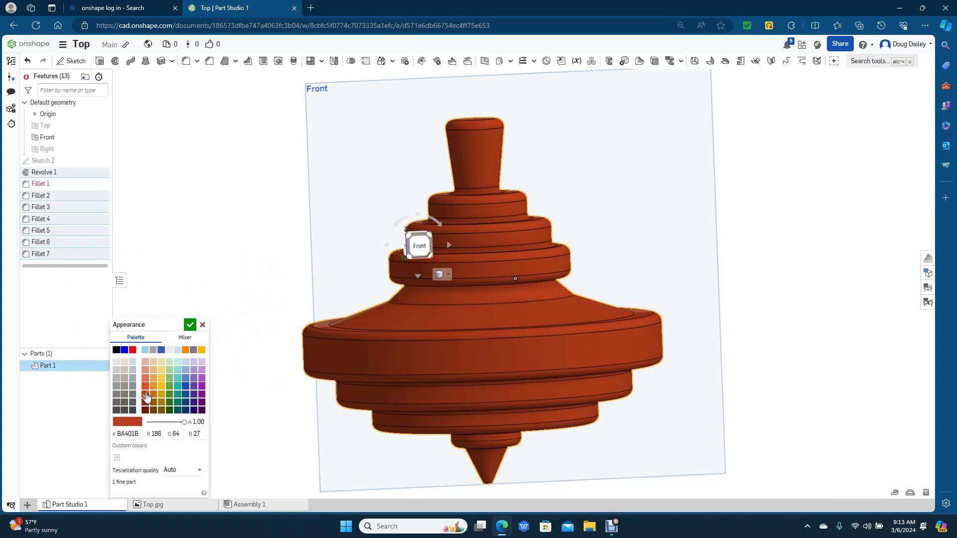
click(146, 386)
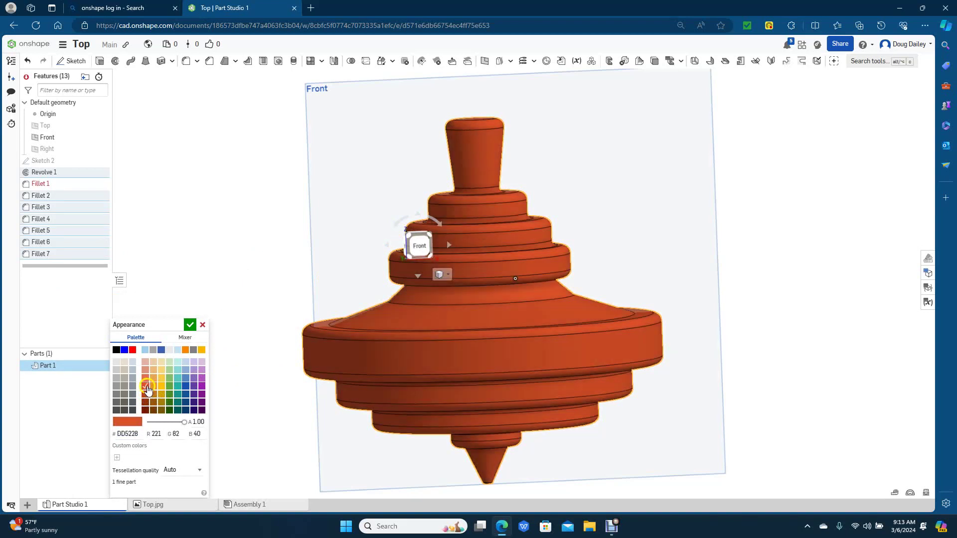
click(178, 404)
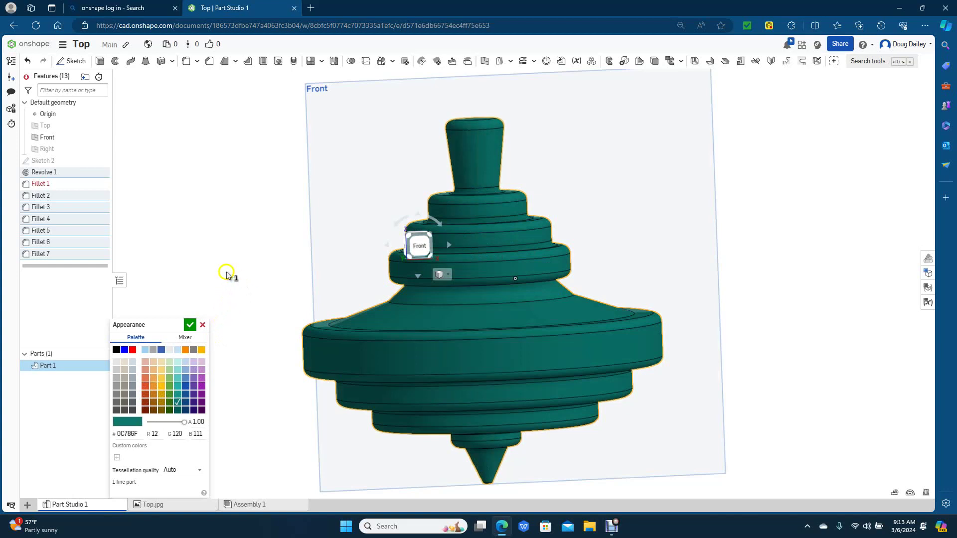
click(202, 326)
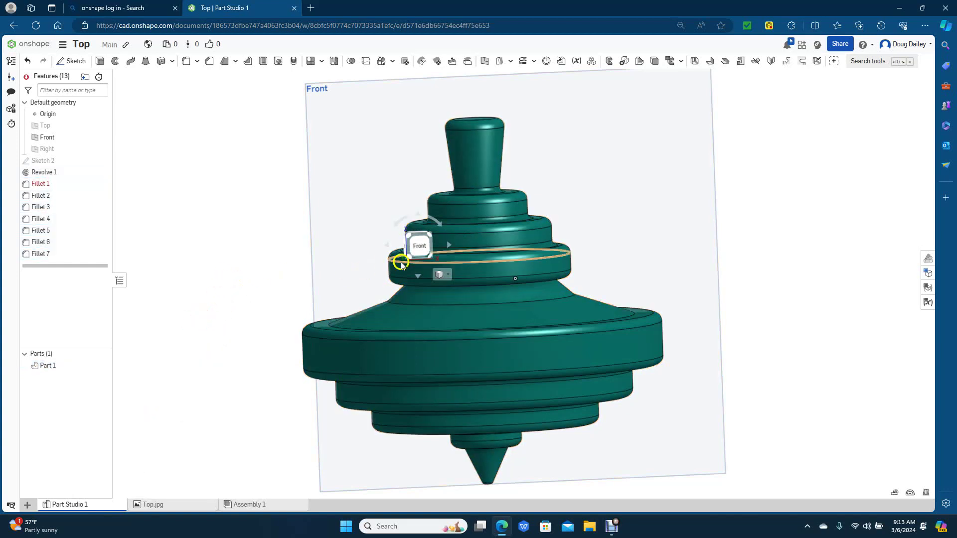
click(419, 247)
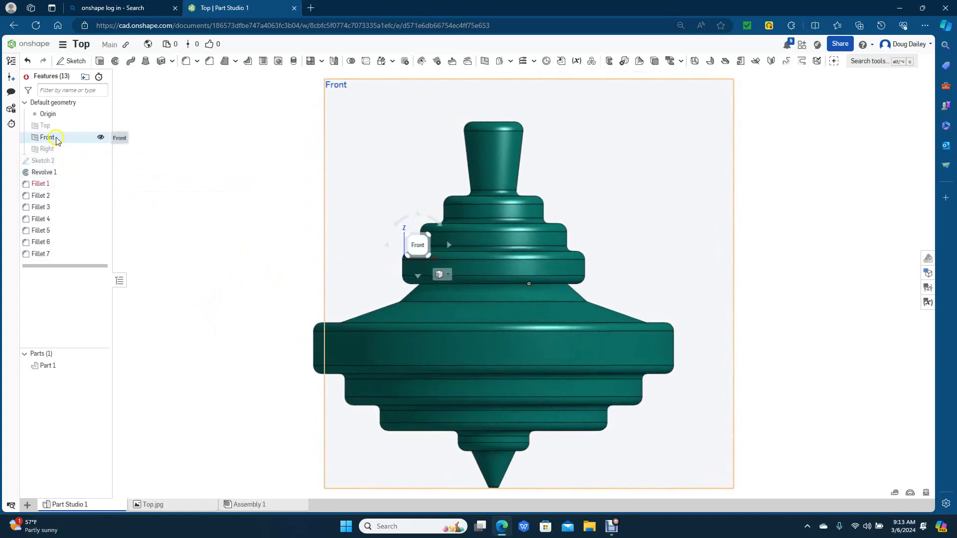
Step: Hide the Front plane and return the spinning top to the front view
click(100, 137)
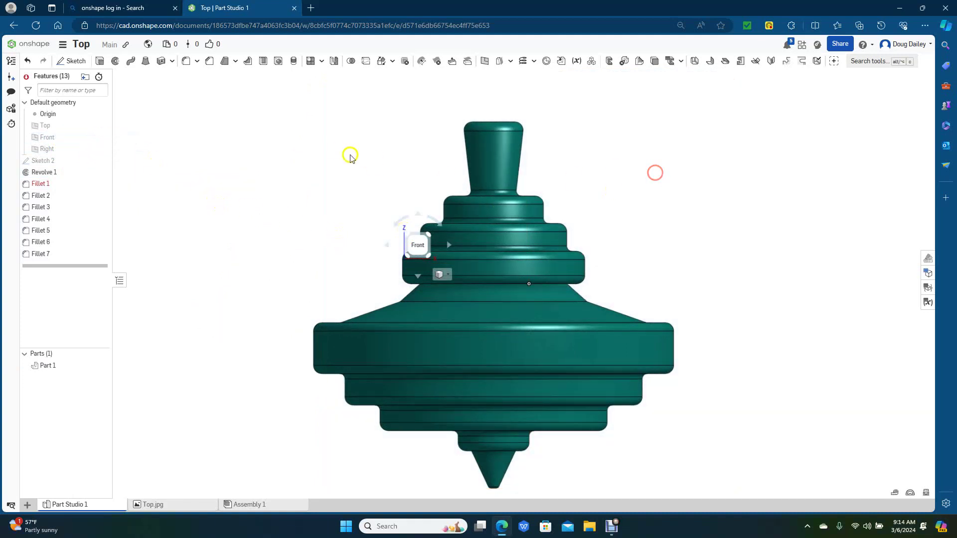
mouse_move(337, 151)
right_down()
mouse_move(334, 166)
mouse_move(274, 178)
mouse_move(337, 173)
mouse_move(361, 109)
mouse_move(317, 137)
mouse_move(282, 130)
mouse_move(306, 122)
mouse_move(342, 130)
mouse_move(329, 143)
mouse_move(314, 135)
mouse_move(319, 150)
right_up()
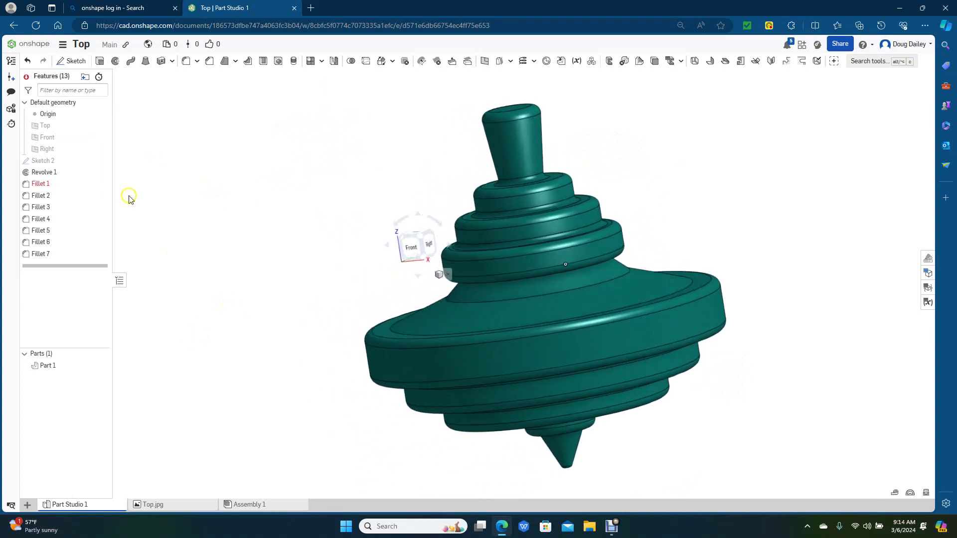
click(412, 247)
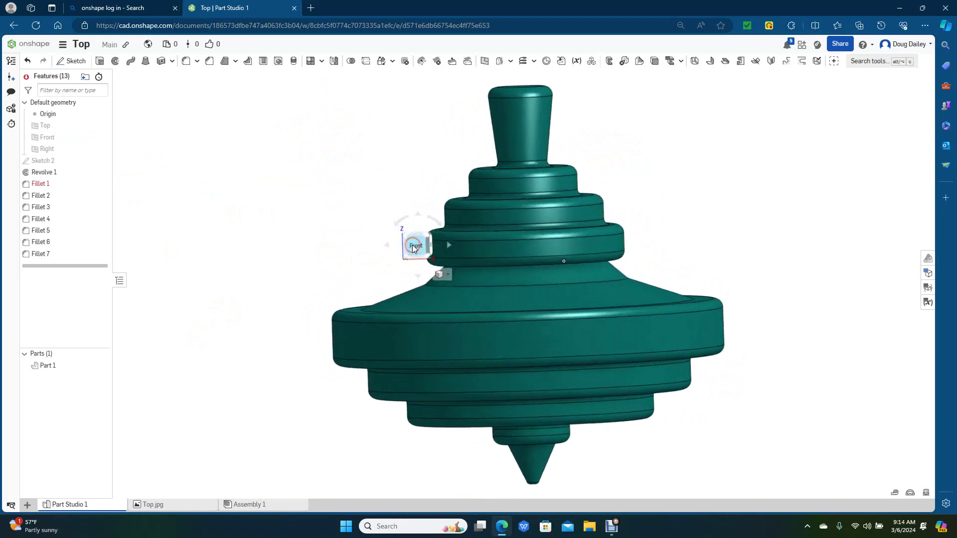
Step: Export Part 1 as a binary STL file in meters with Fine resolution, using the Download option
right_click(48, 367)
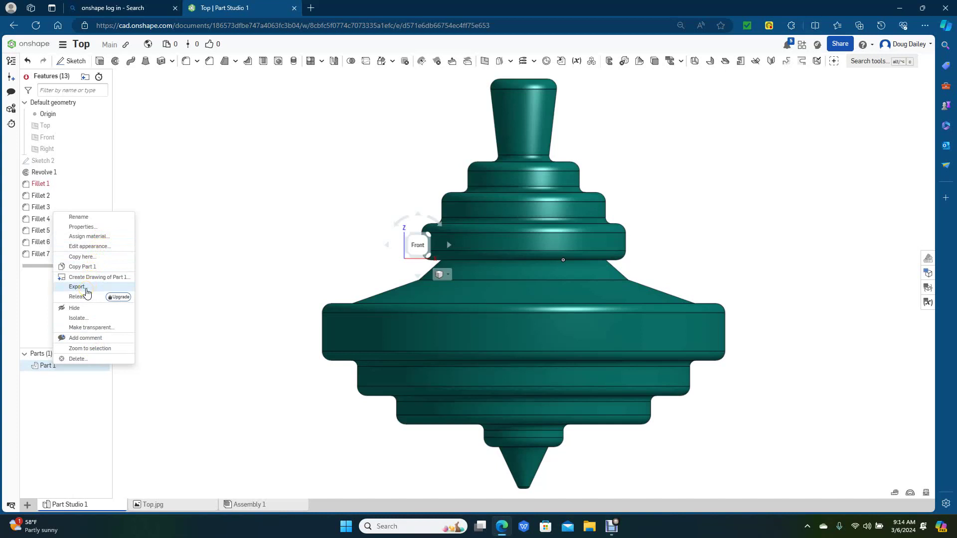
click(197, 335)
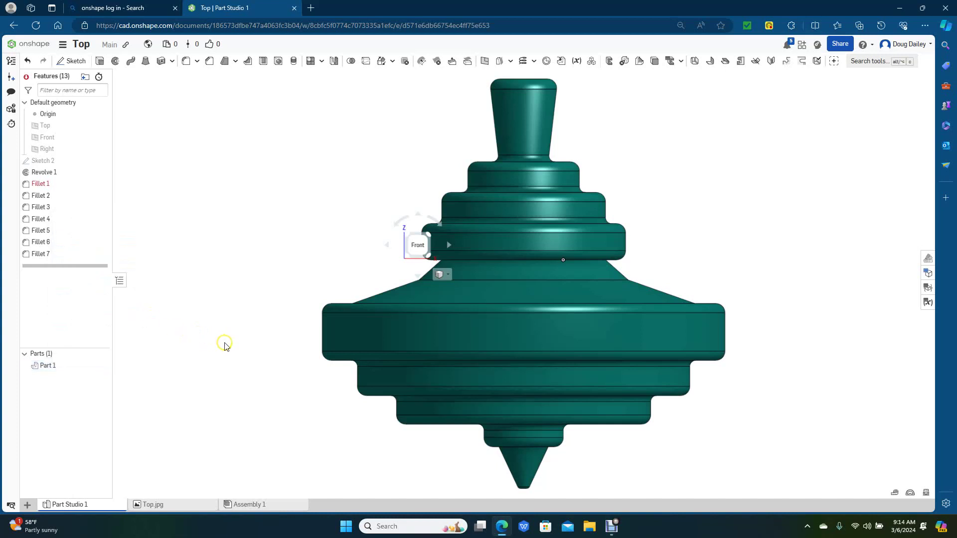
right_click(48, 370)
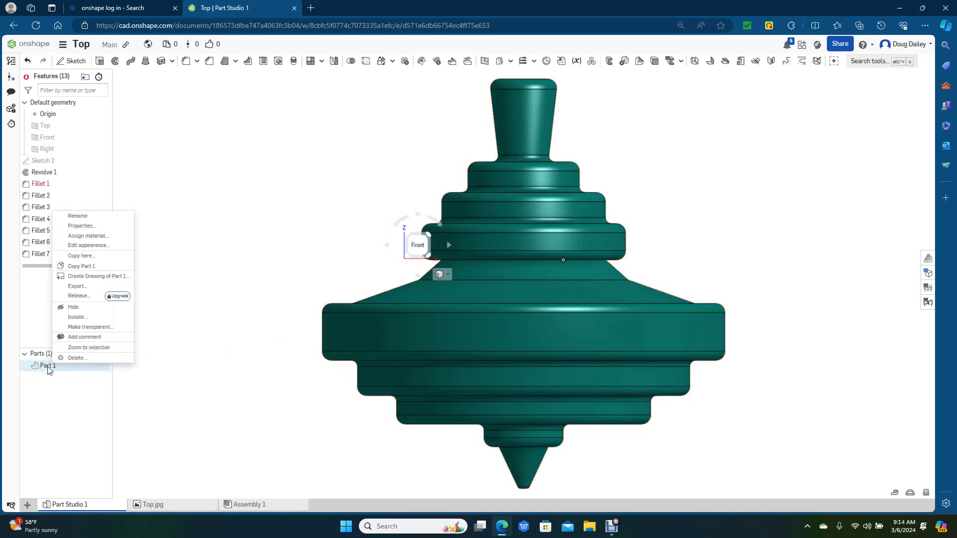
click(84, 286)
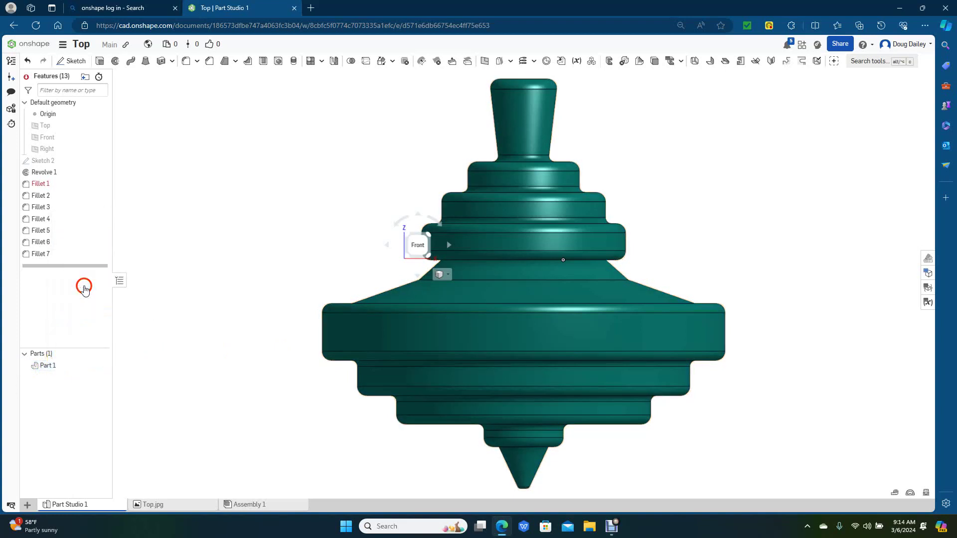
click(343, 186)
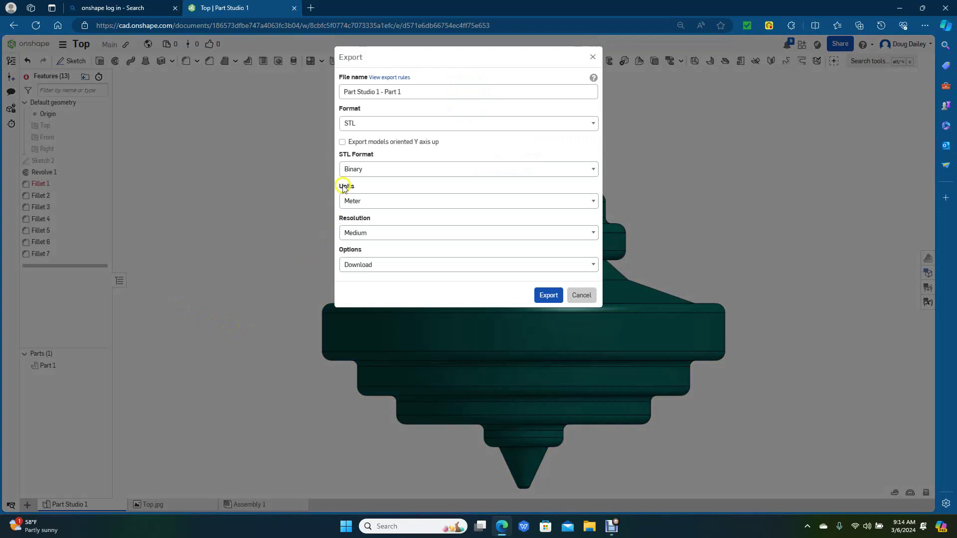
click(363, 125)
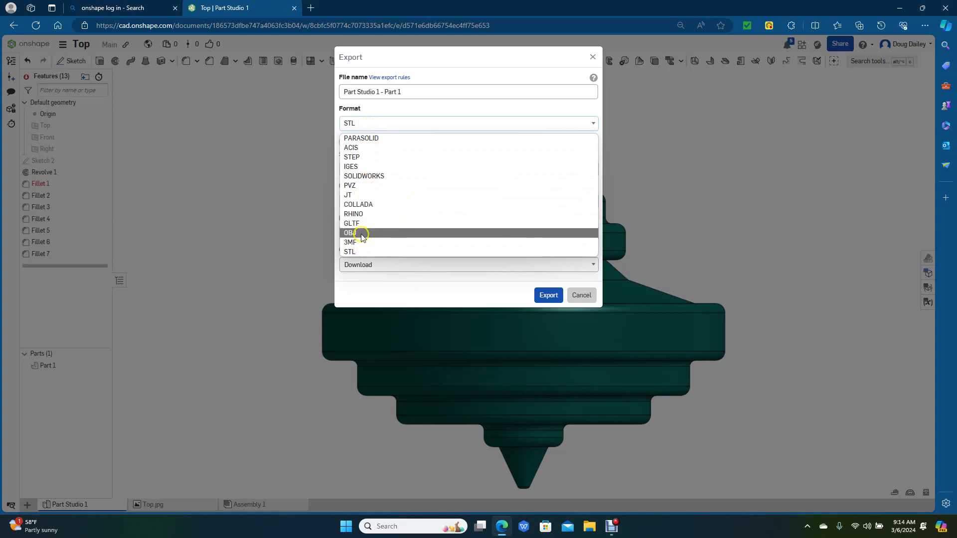
click(365, 215)
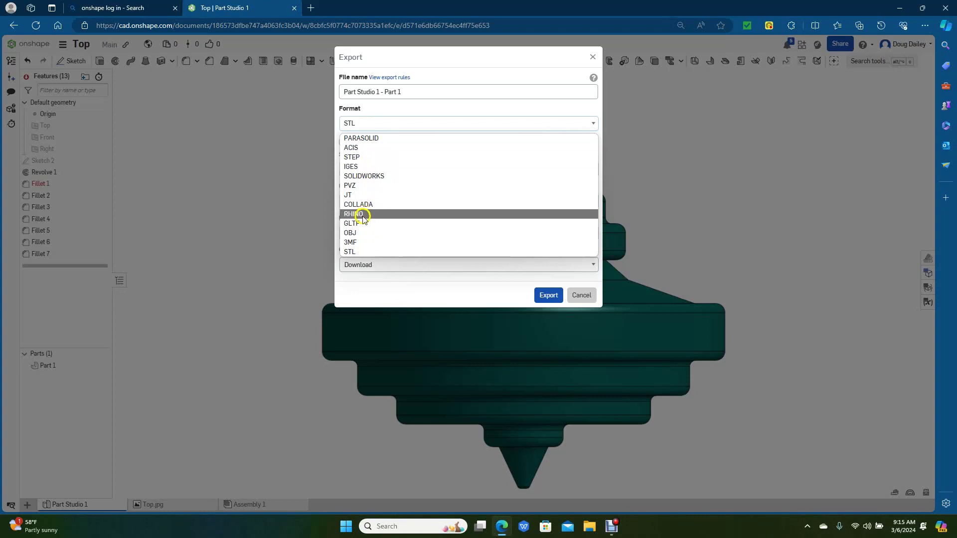
click(355, 251)
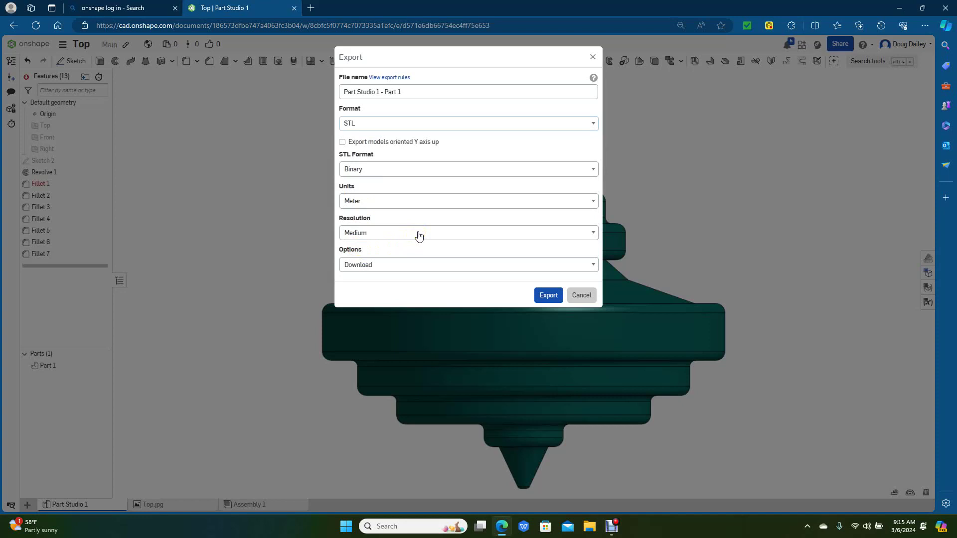
click(377, 234)
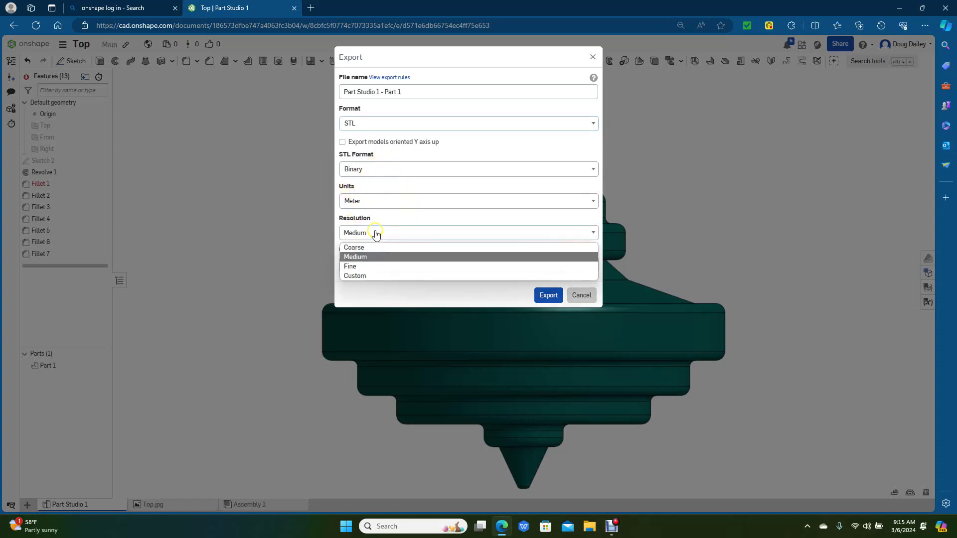
click(371, 266)
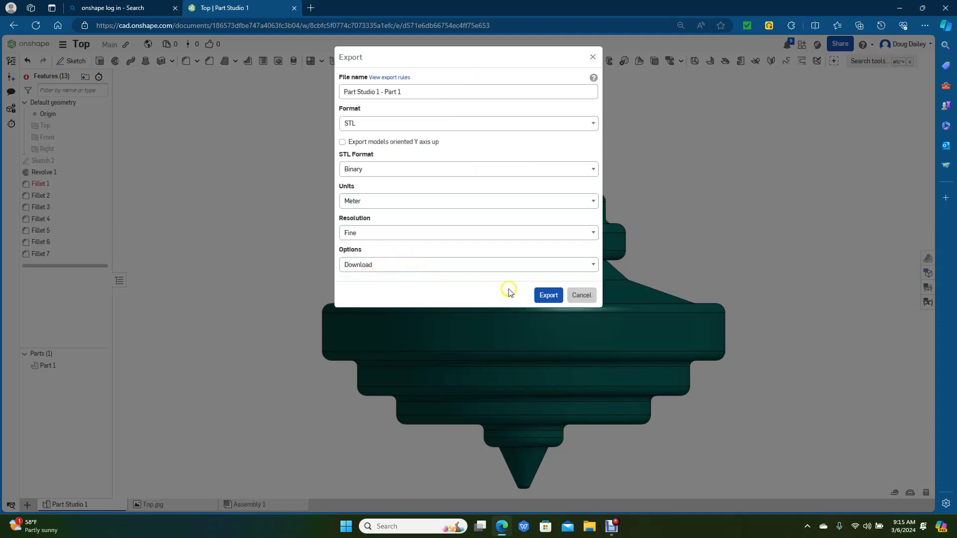
click(547, 296)
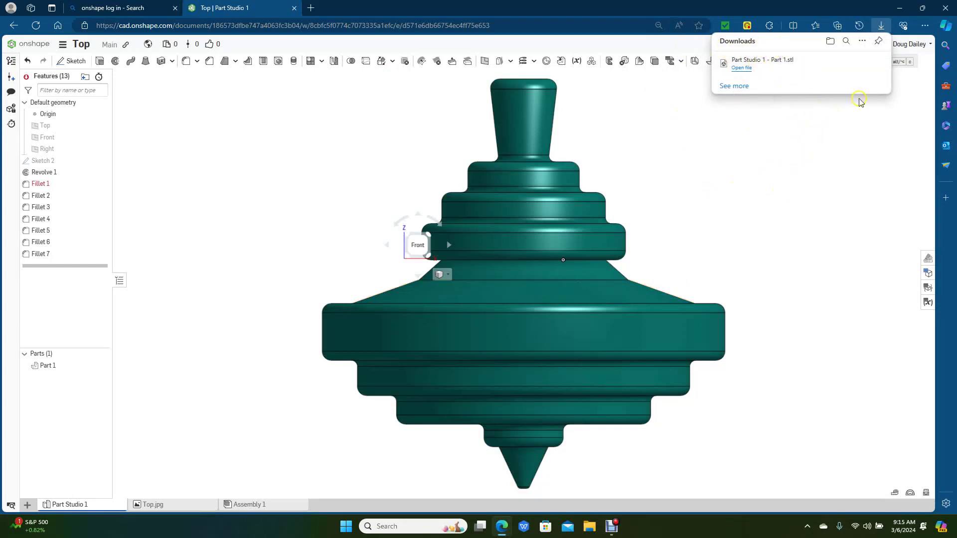
Step: Preview the downloaded Part Studio 1 - Part 1.stl in 3D Viewer, and move the file from the Downloads folder to the desktop
click(747, 69)
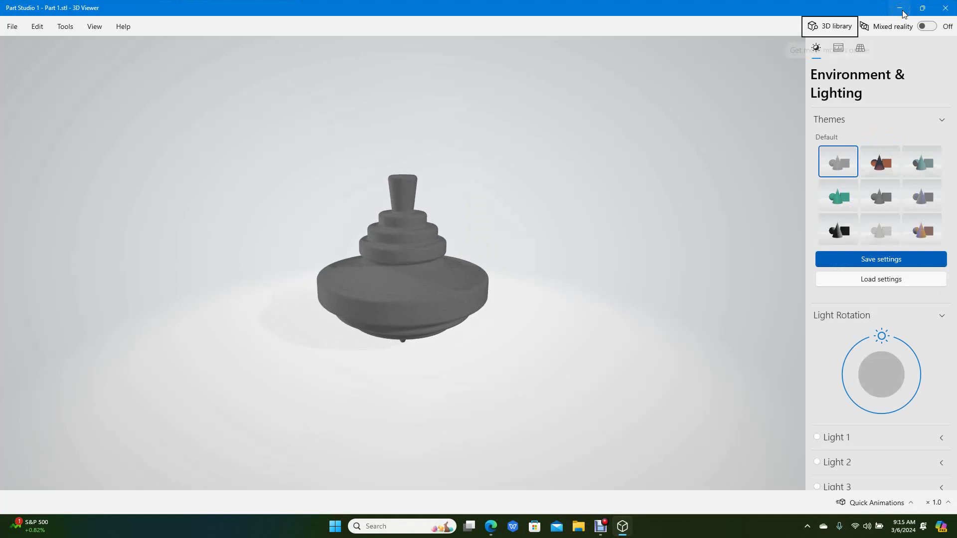
click(950, 9)
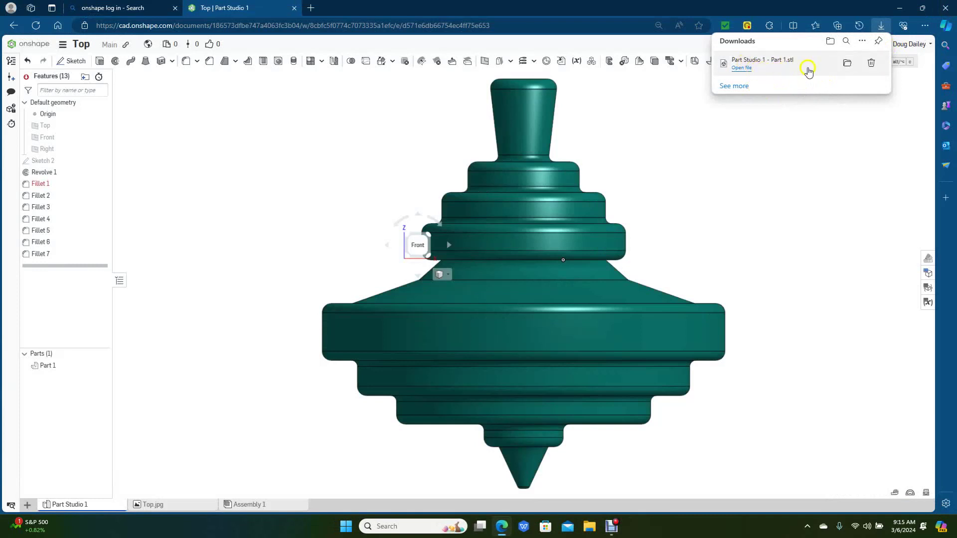
click(848, 64)
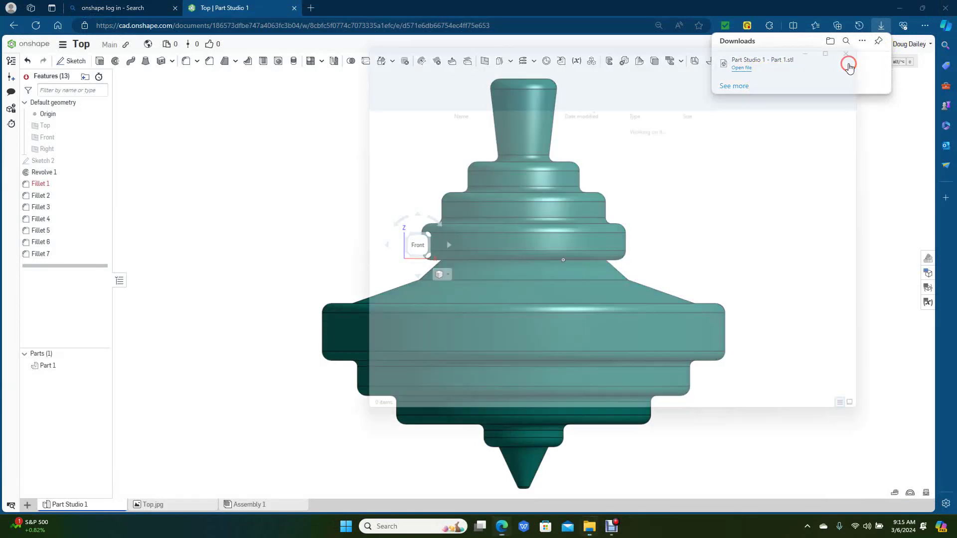
click(897, 10)
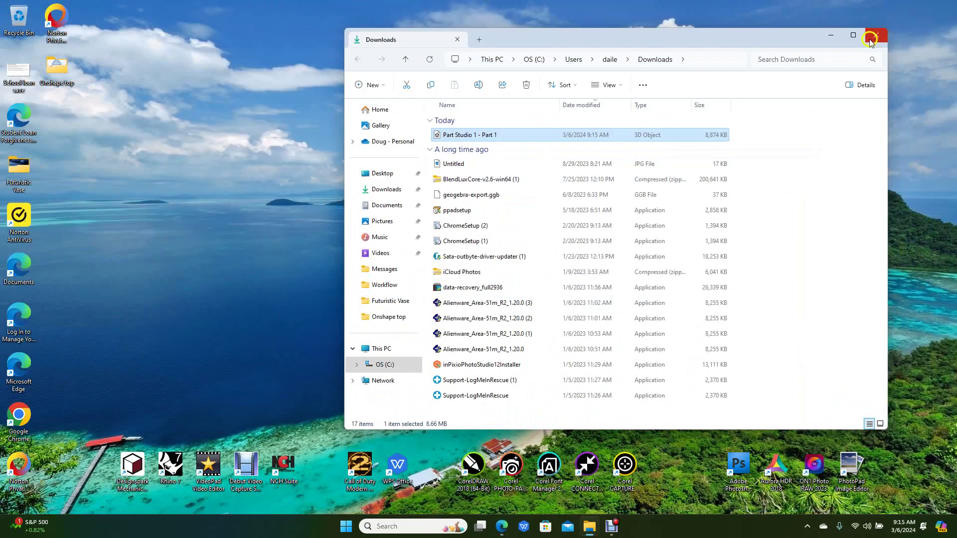
click(826, 103)
drag(462, 139, 134, 178)
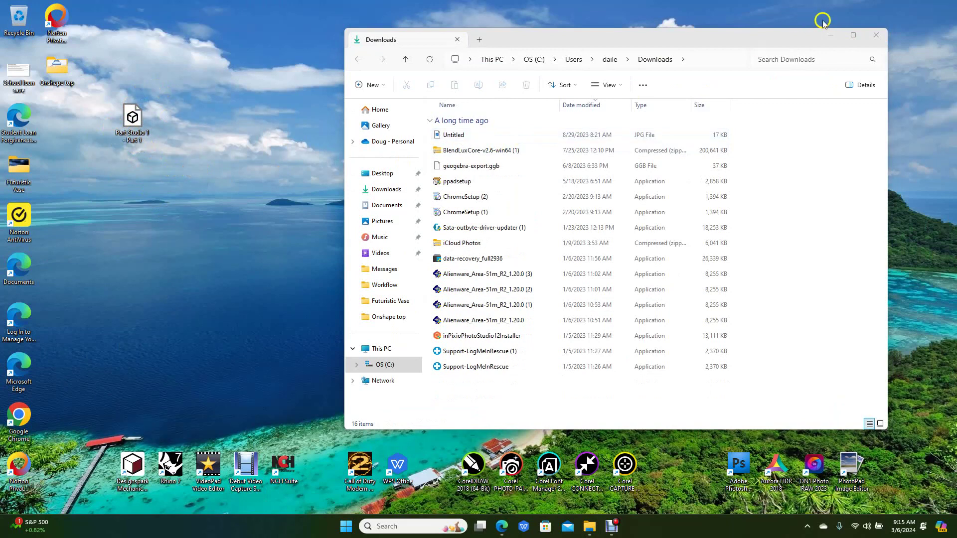
click(876, 36)
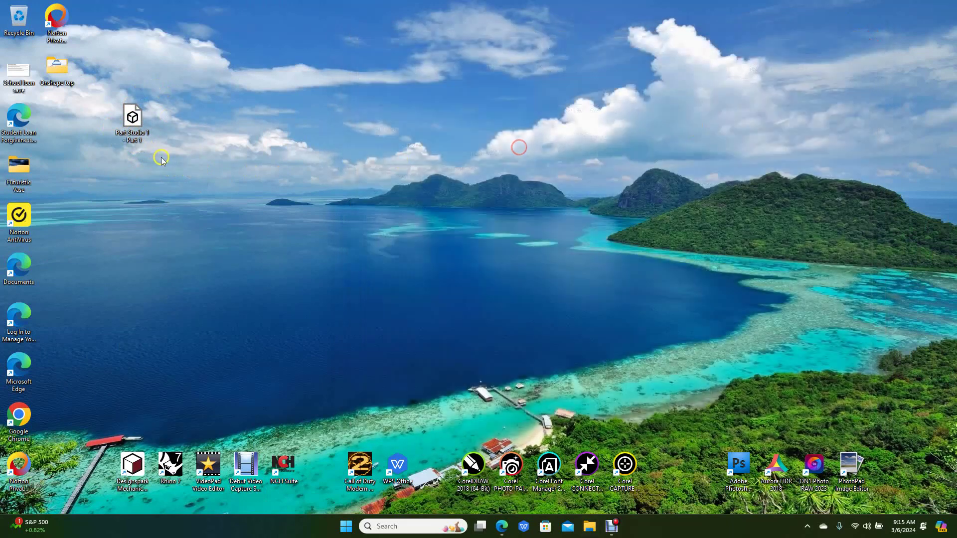
Step: Open the STL file from the desktop in 3D Viewer and examine the spinning top's side profile
double_click(131, 120)
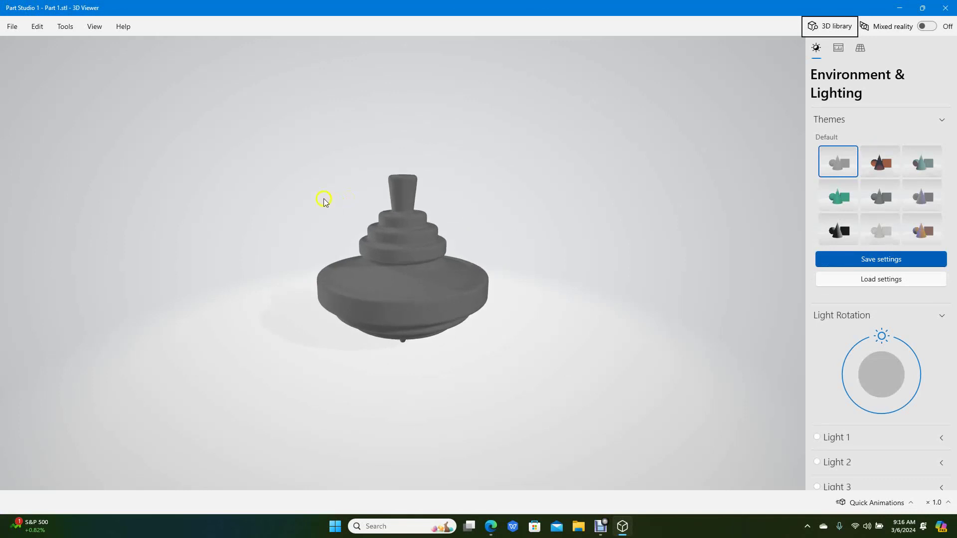
drag(325, 201, 362, 174)
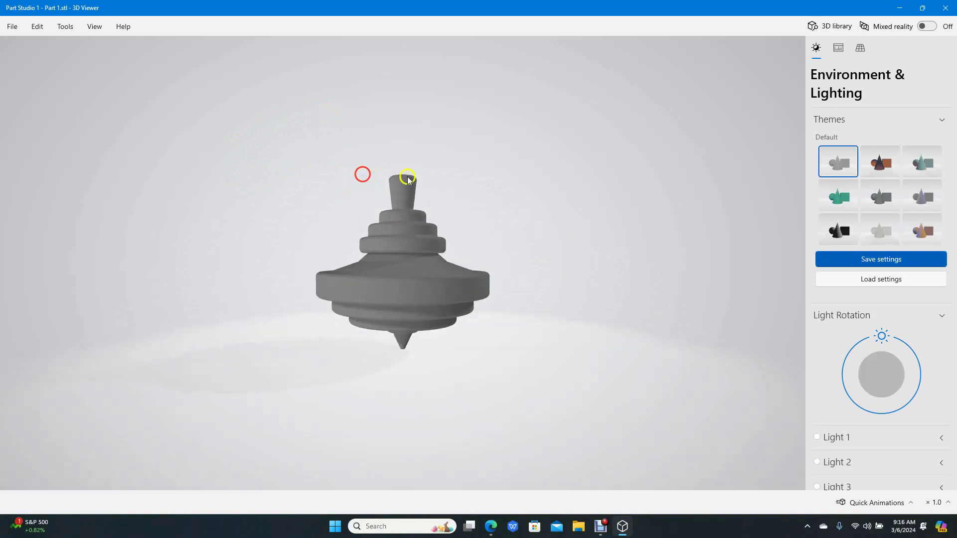
click(946, 8)
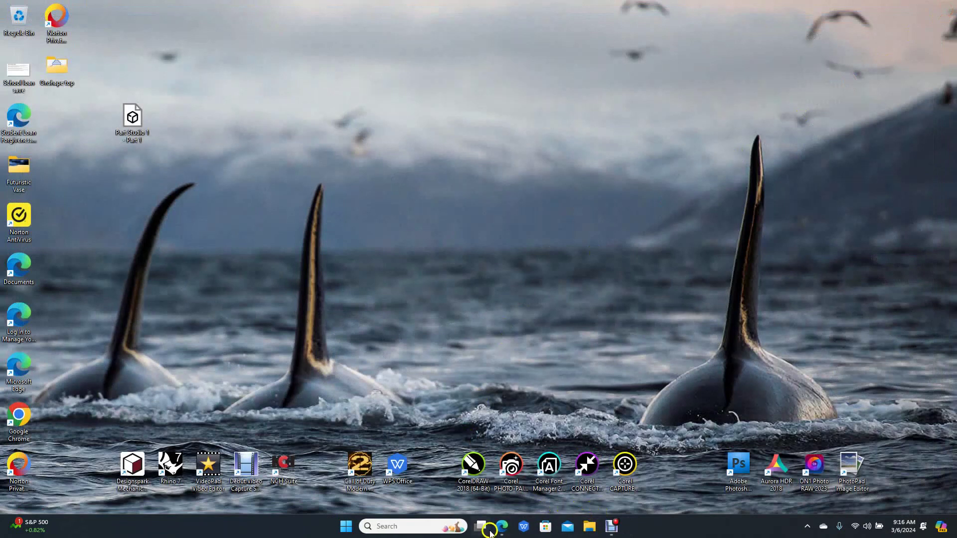
Step: Switch back to Onshape and fillet the circular edge between the two sloped surfaces above the widest disc with a 50 mm radius
click(502, 527)
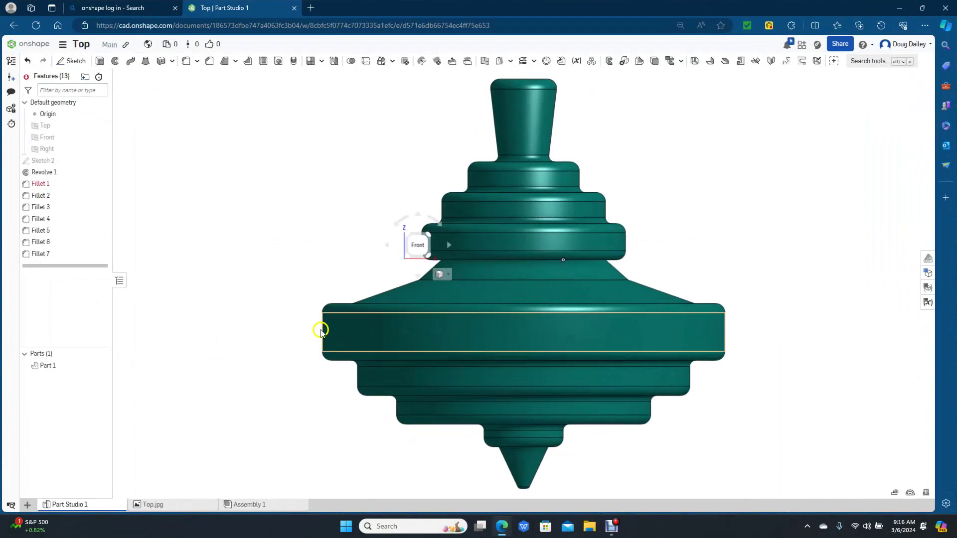
click(262, 261)
right_drag(263, 261, 256, 266)
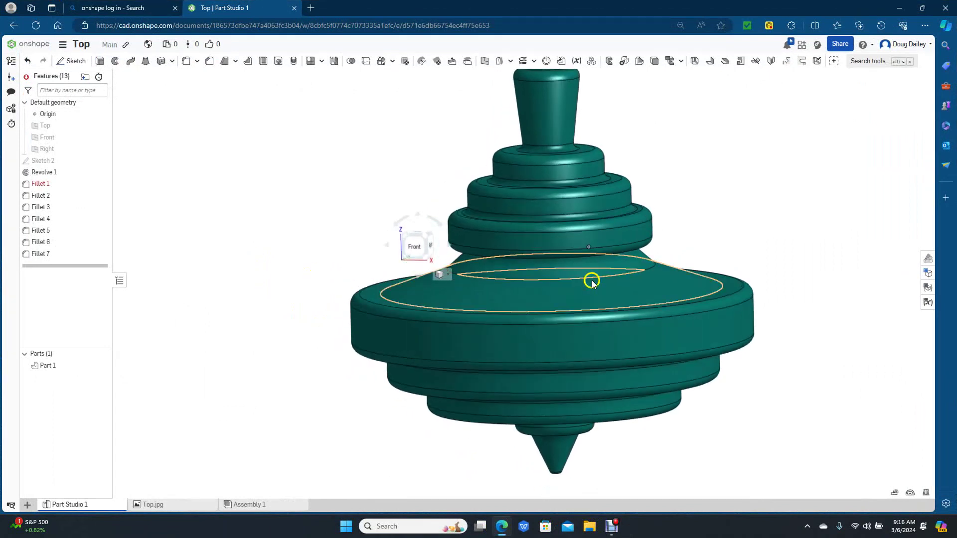
click(184, 61)
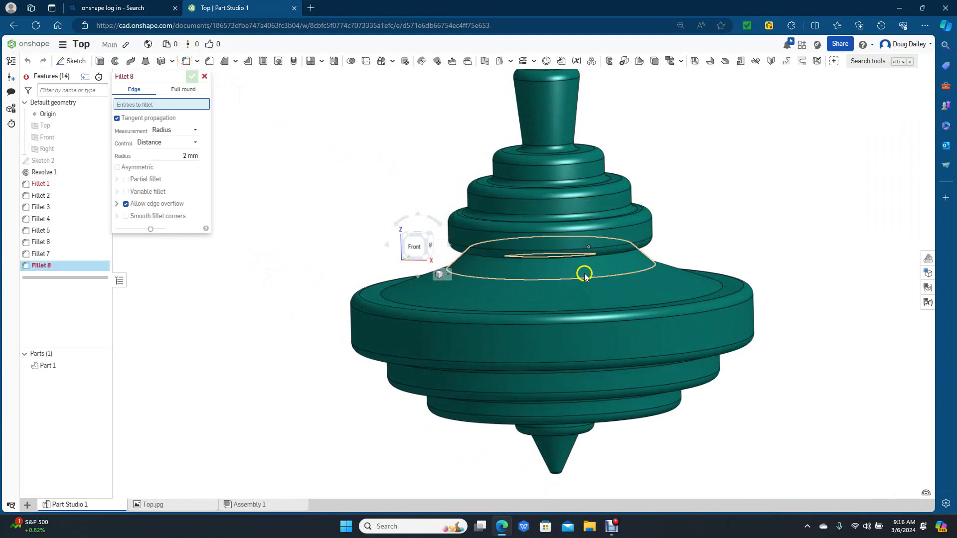
click(590, 276)
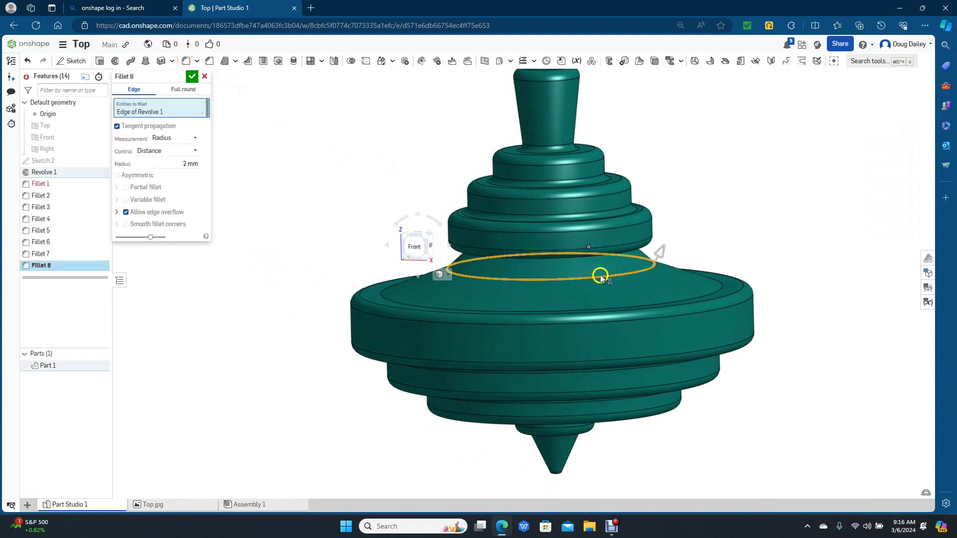
mouse_move(662, 256)
mouse_down()
mouse_move(671, 241)
mouse_move(661, 254)
mouse_up()
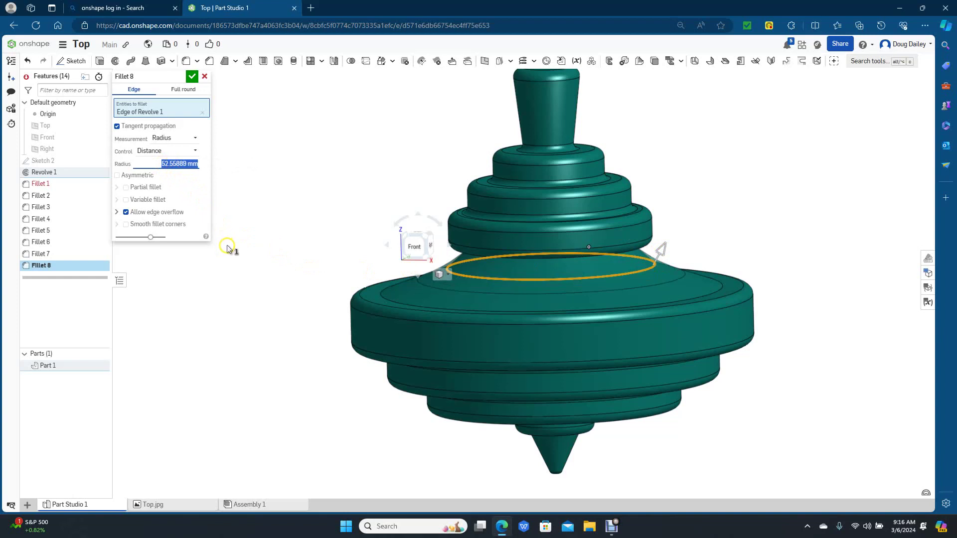
text(50)
click(241, 262)
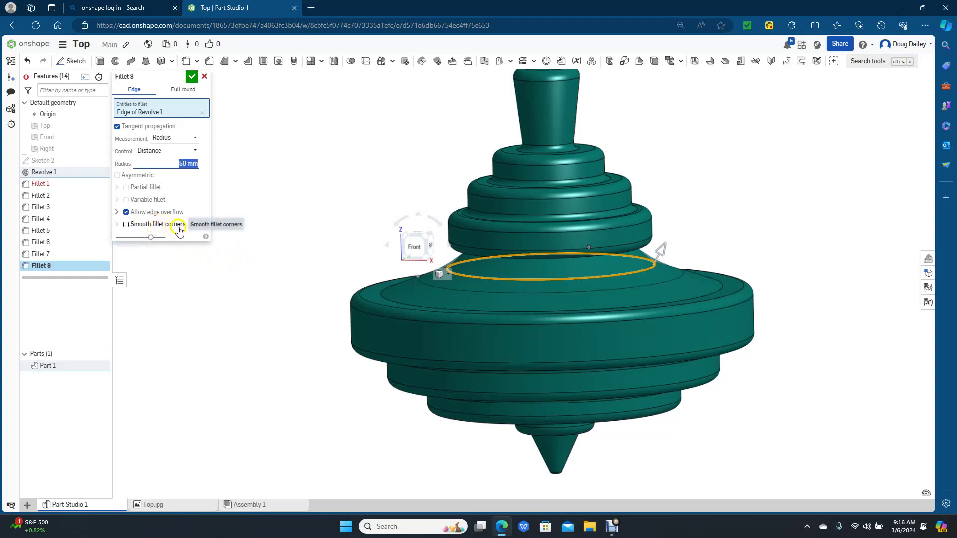
click(262, 183)
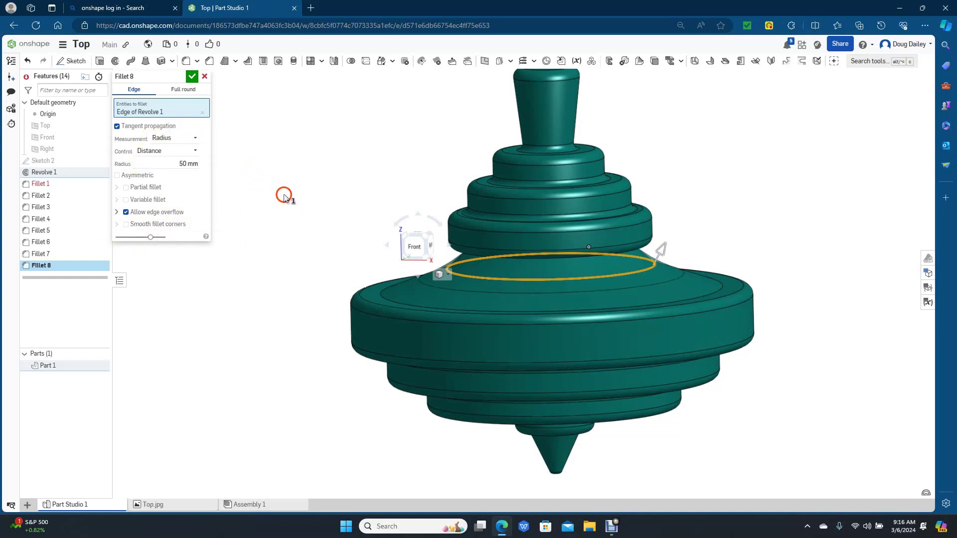
click(191, 78)
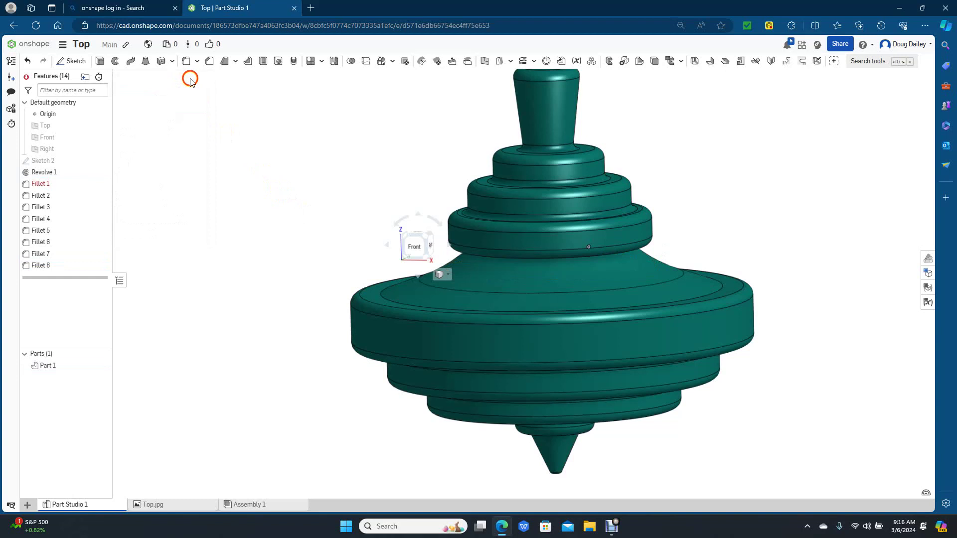
Step: Export Part 1 as a binary STL file named Spinning Top, in meters with Fine resolution, using the Download option
mouse_move(277, 186)
right_down()
mouse_move(263, 174)
mouse_move(250, 182)
mouse_move(265, 181)
right_up()
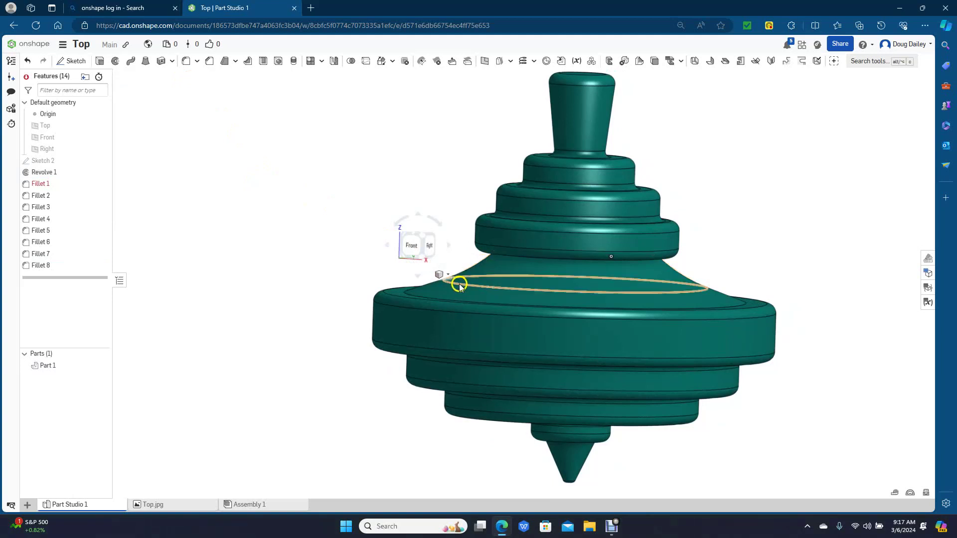
right_drag(298, 211, 263, 193)
click(407, 245)
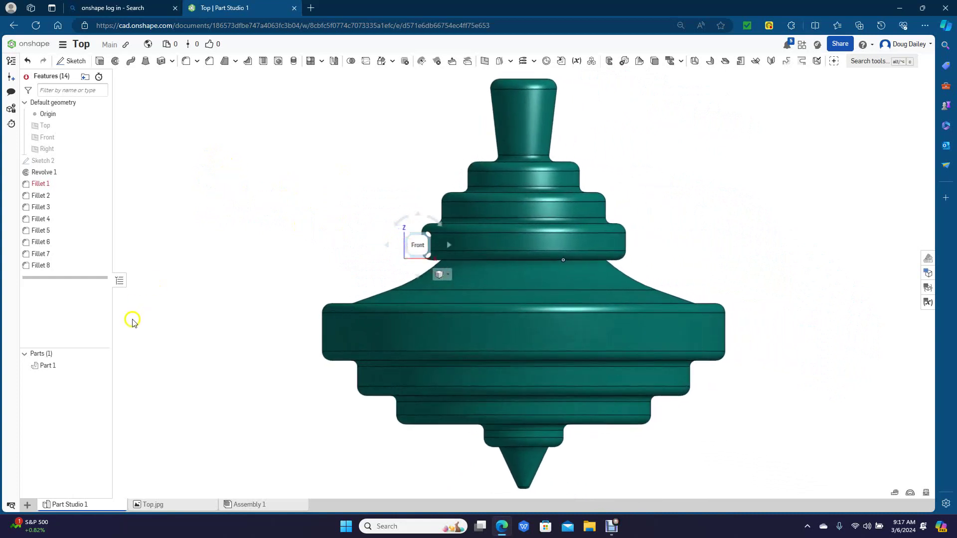
right_click(48, 369)
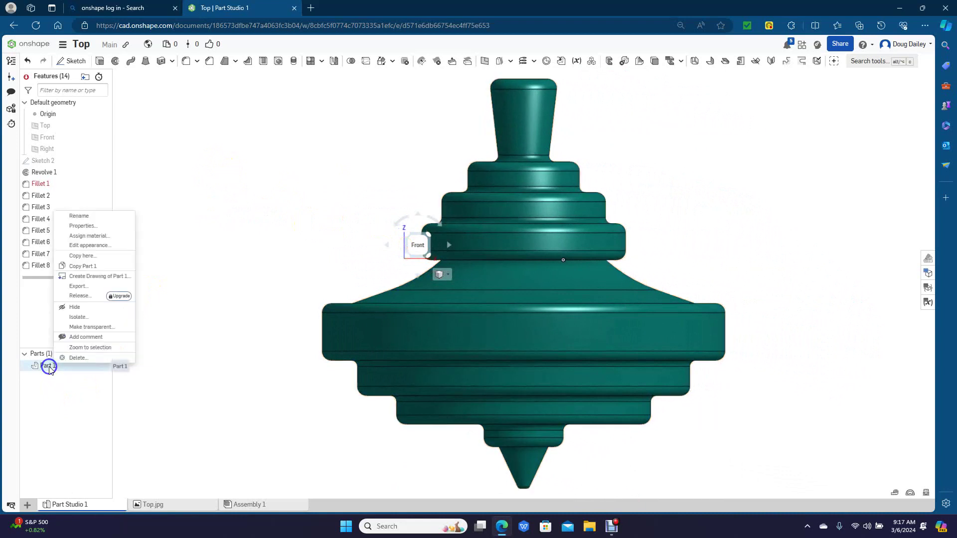
click(77, 286)
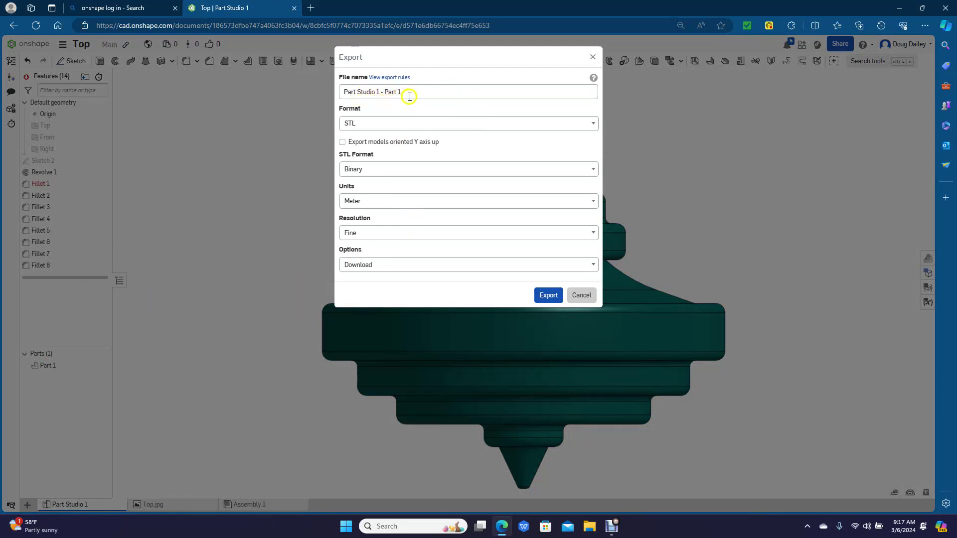
drag(412, 95, 341, 99)
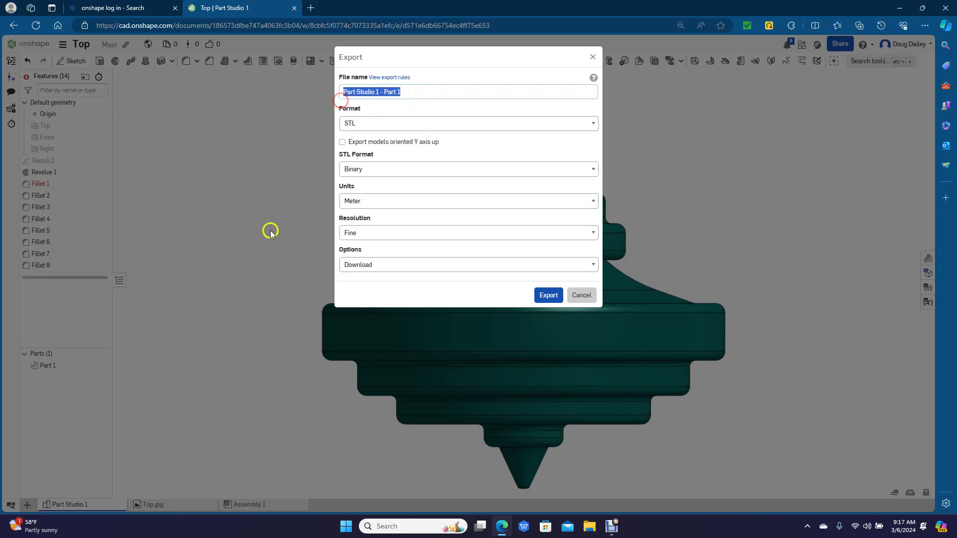
text(Spinning Top)
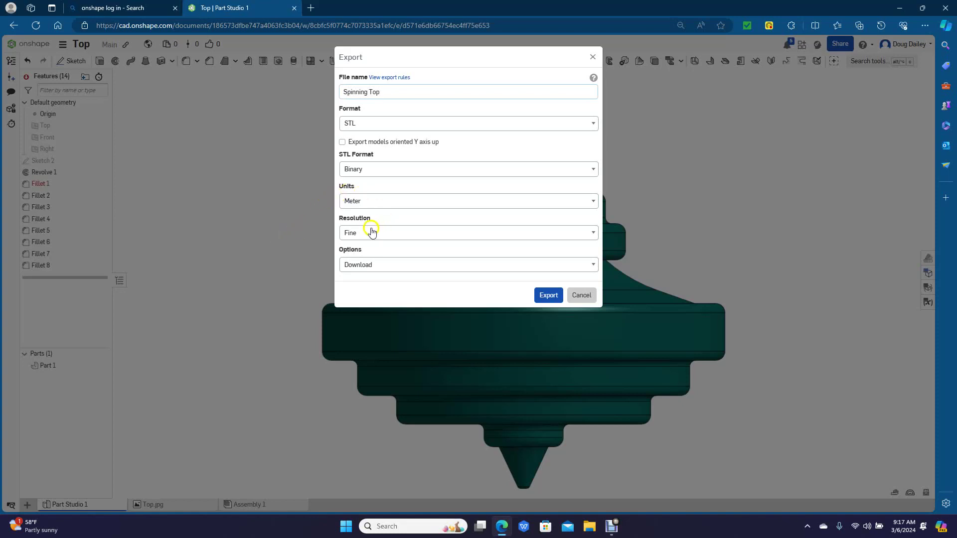
click(546, 297)
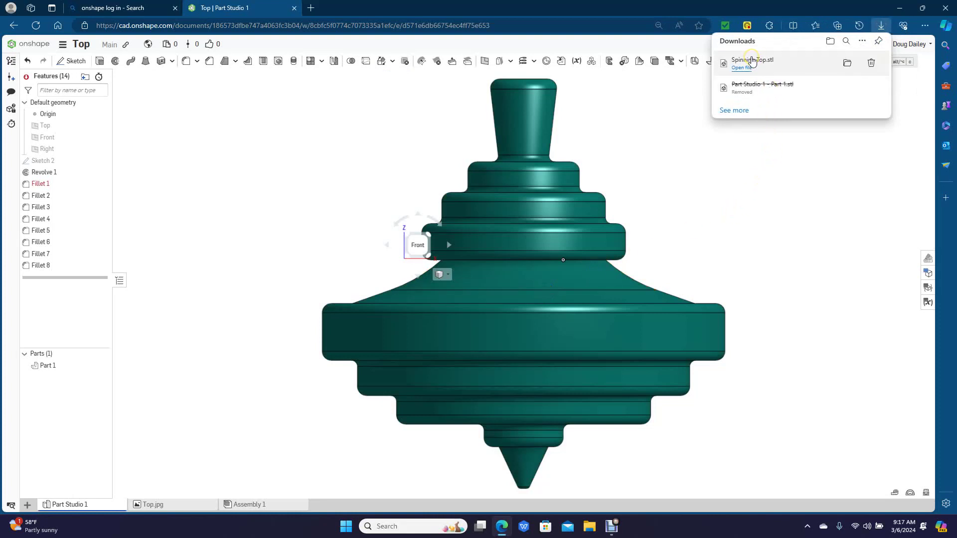
Step: Move the downloaded Spinning Top.stl from the Downloads folder to the desktop and close the folder window
click(847, 63)
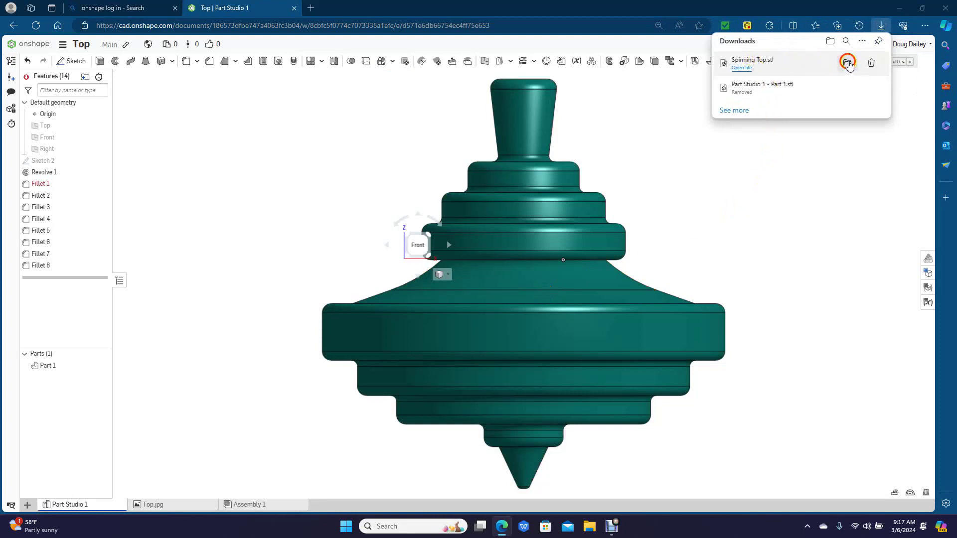
click(902, 7)
drag(461, 136, 105, 224)
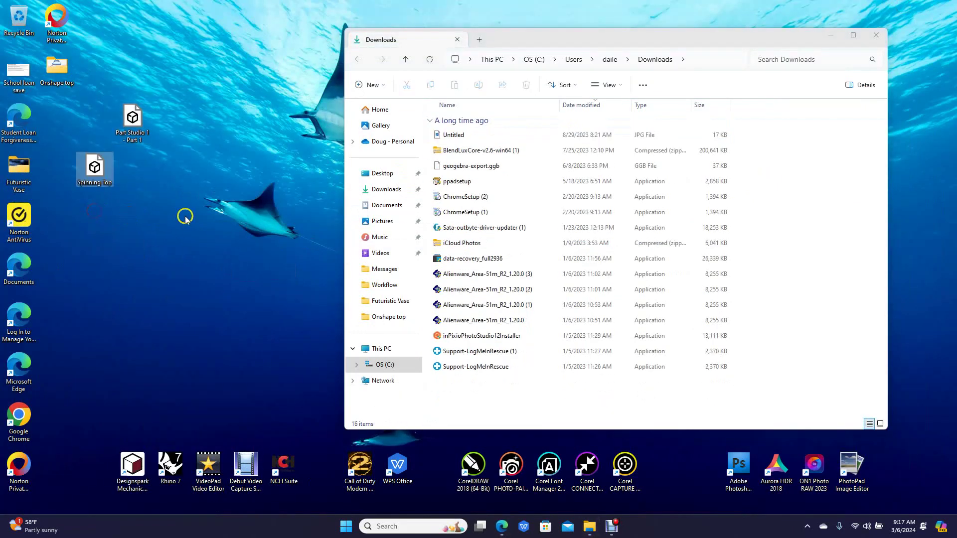
click(877, 35)
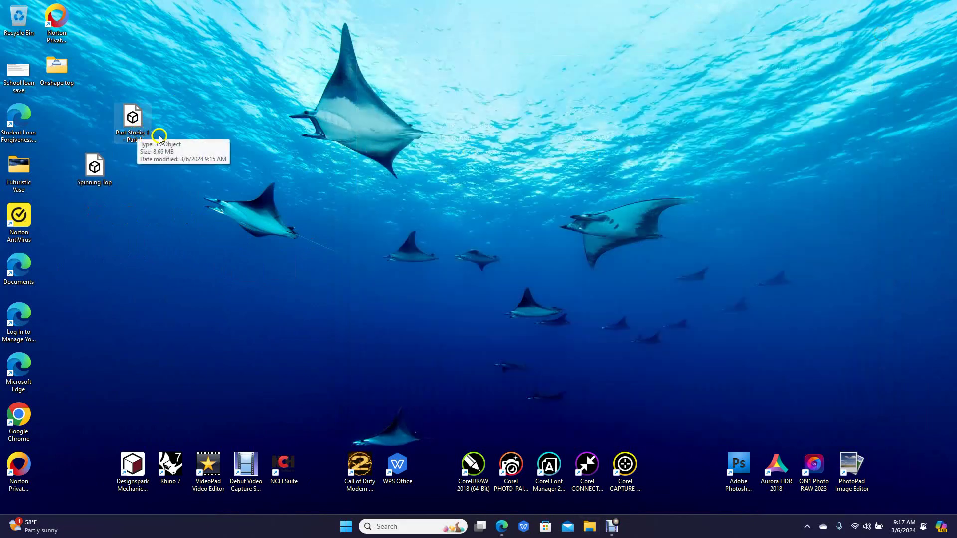
Step: Delete the old Part Studio 1 - Part 1 file from the desktop and open the Recycle Bin's options
drag(137, 133, 125, 118)
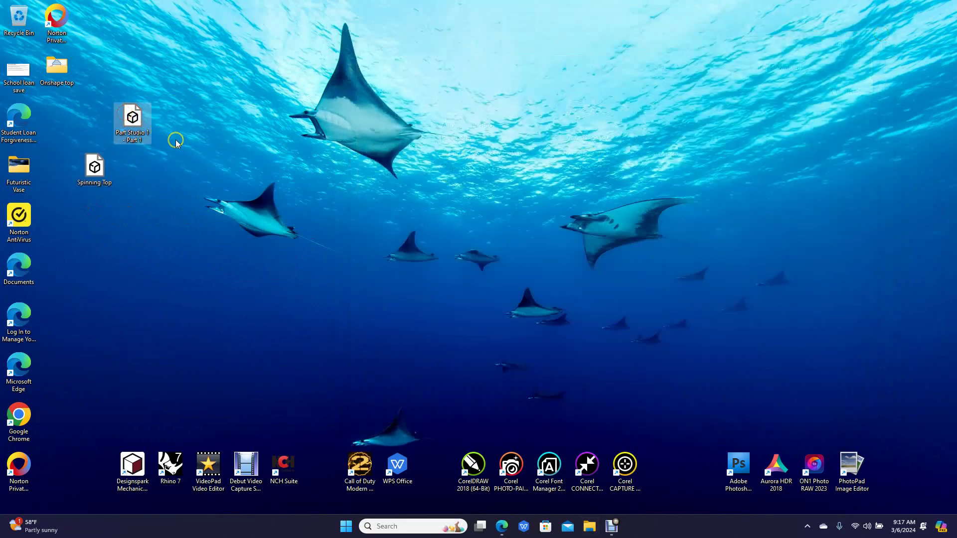
key(Delete)
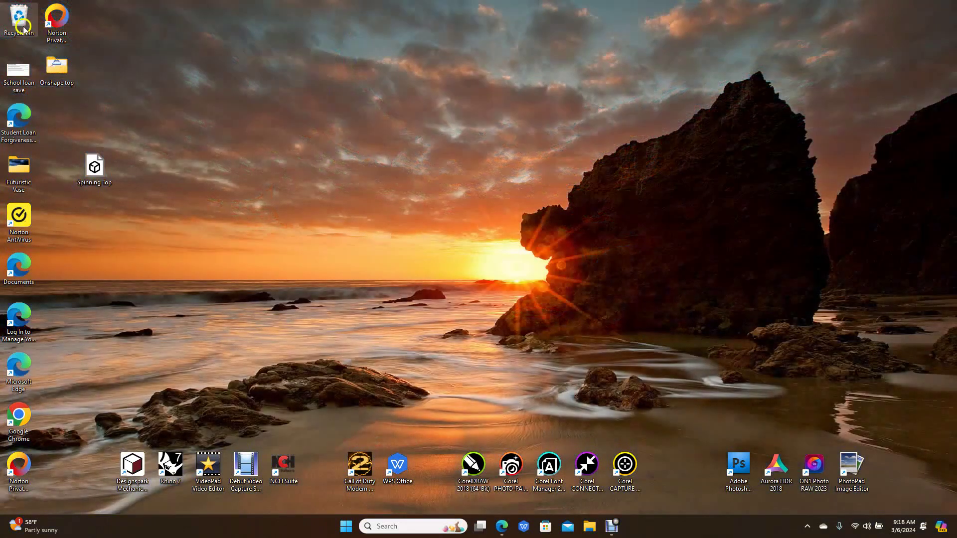
right_click(22, 24)
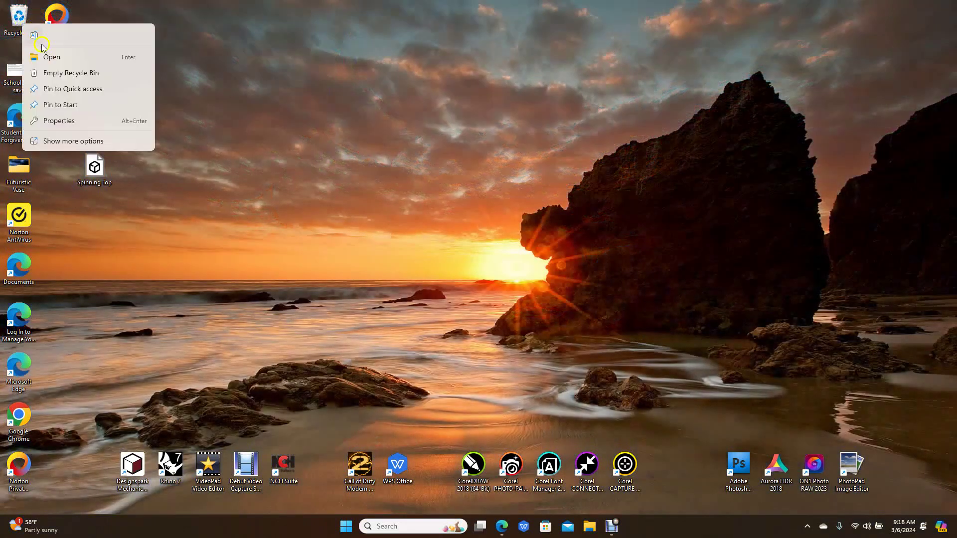
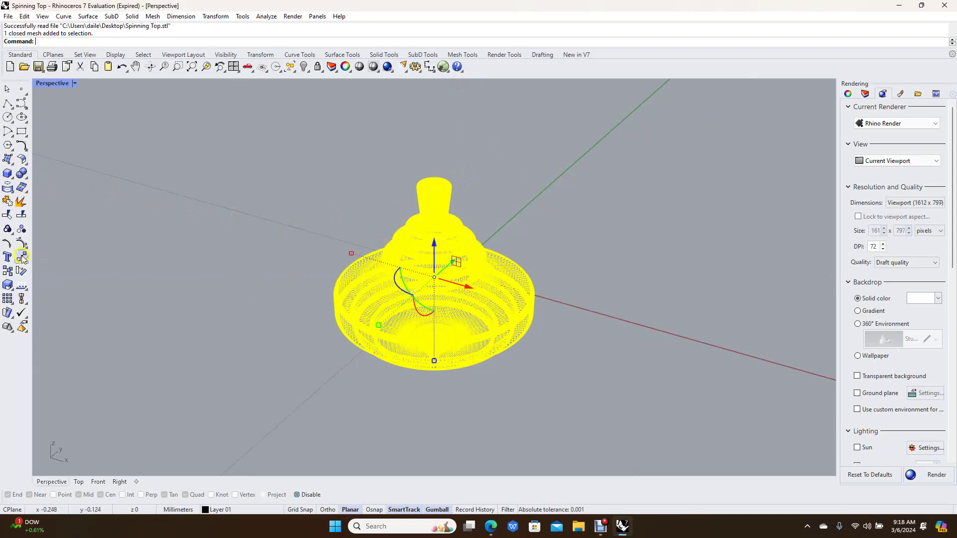
Step: In Rhino, explode the imported Spinning Top mesh and check the separation by selecting its upper and lower pieces
click(22, 203)
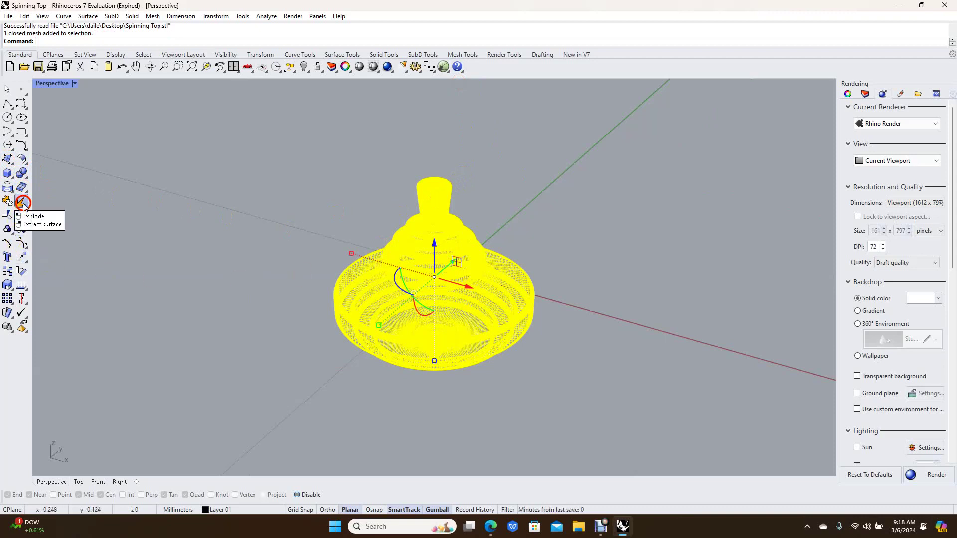
click(424, 207)
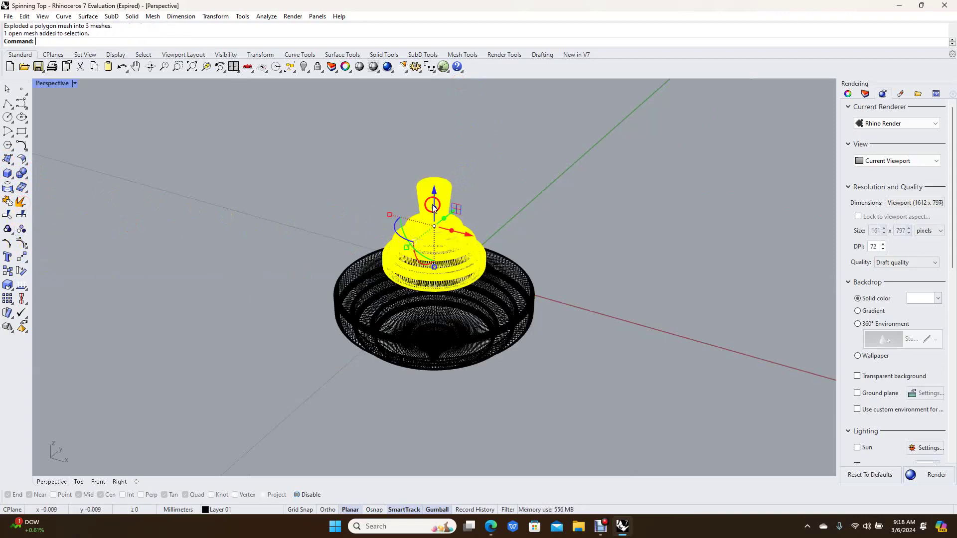
click(391, 306)
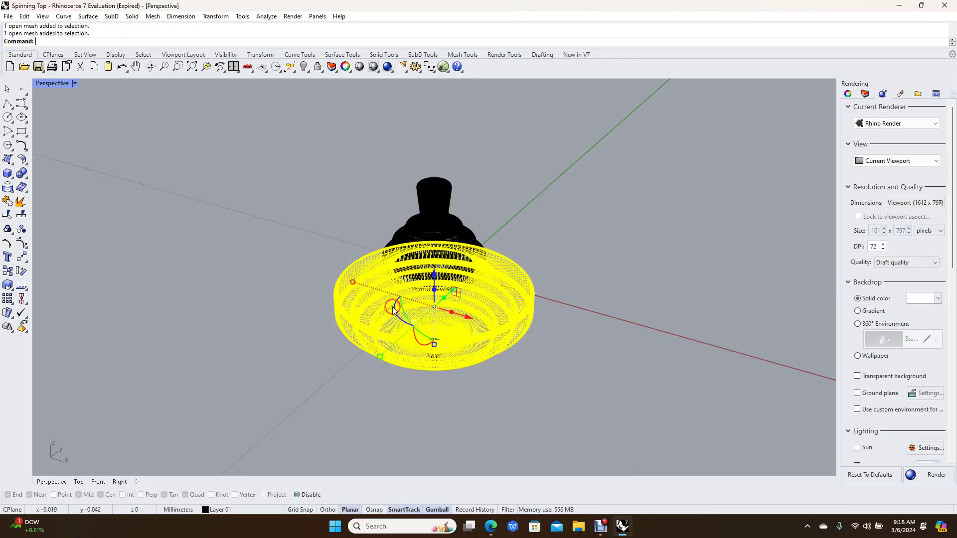
Step: Try to explode the upper mesh of the top further, and check the pieces by selecting them individually
click(429, 237)
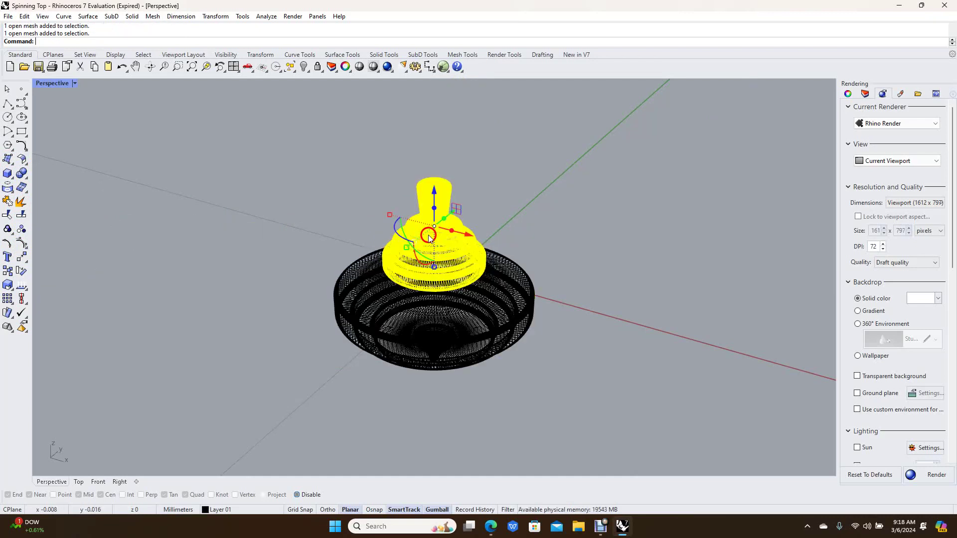
click(22, 202)
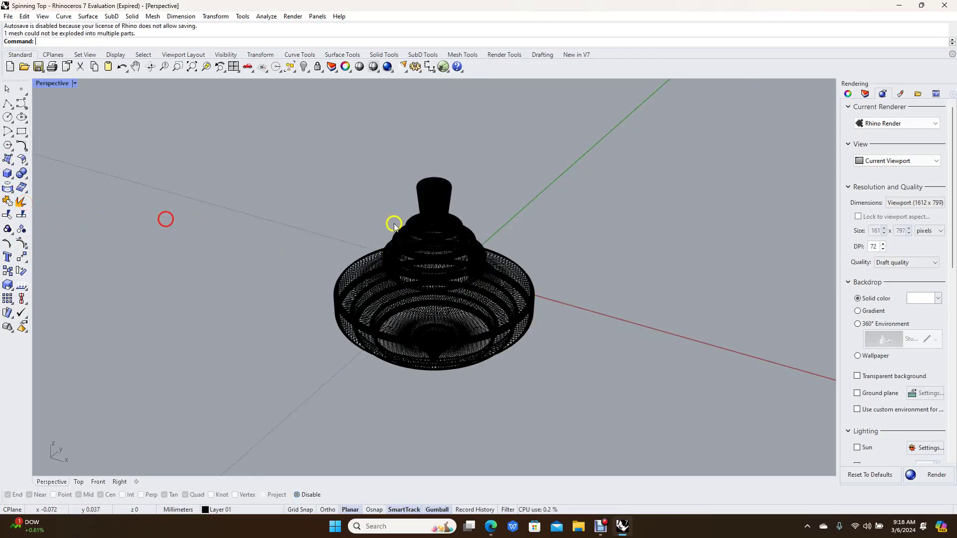
click(438, 208)
click(421, 327)
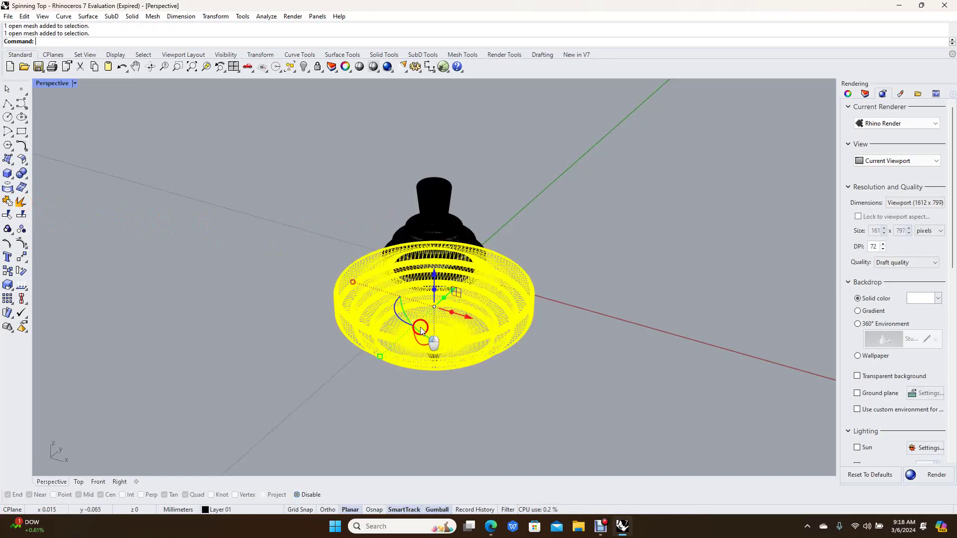
click(320, 237)
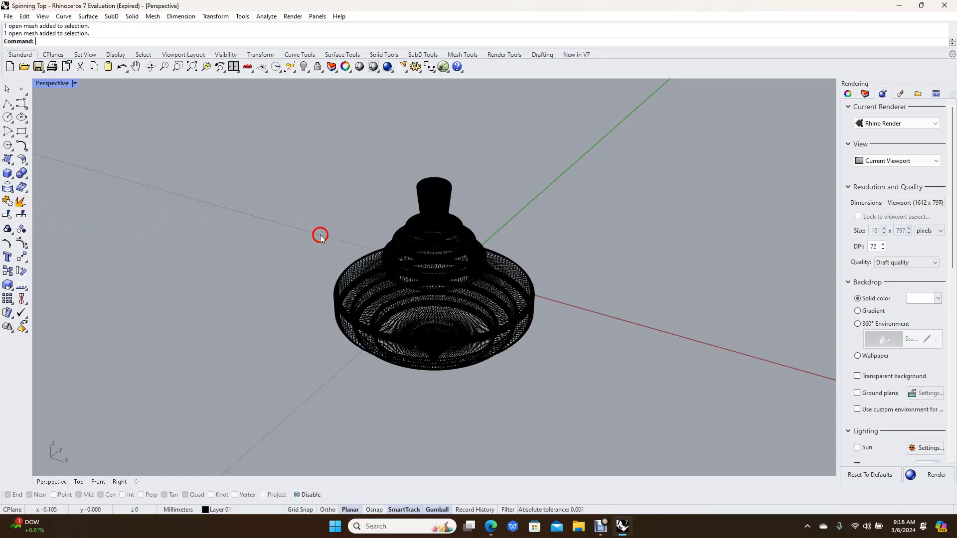
Step: Import the Cashew polished material from the Wood folder of the material library and assign it to the upper mesh of the top
click(444, 252)
click(459, 247)
click(459, 247)
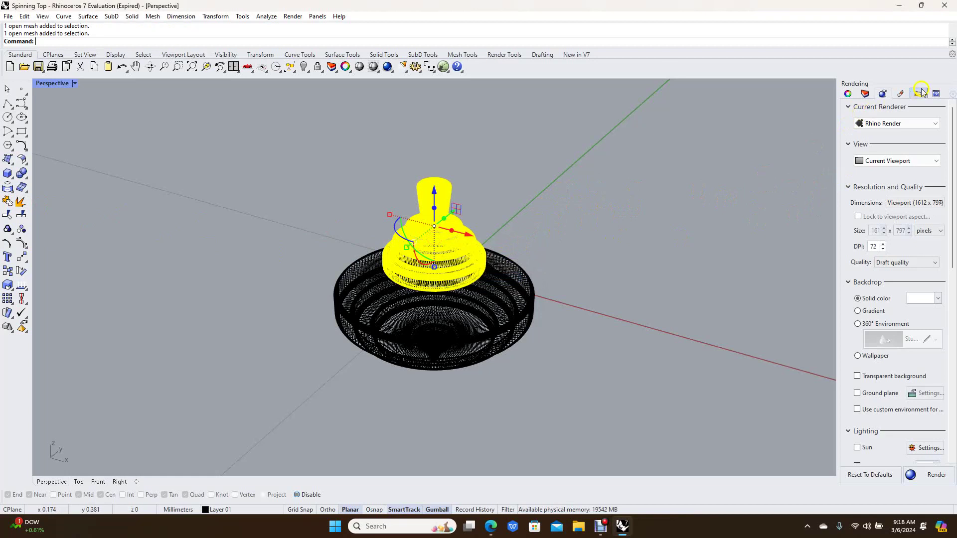
click(900, 94)
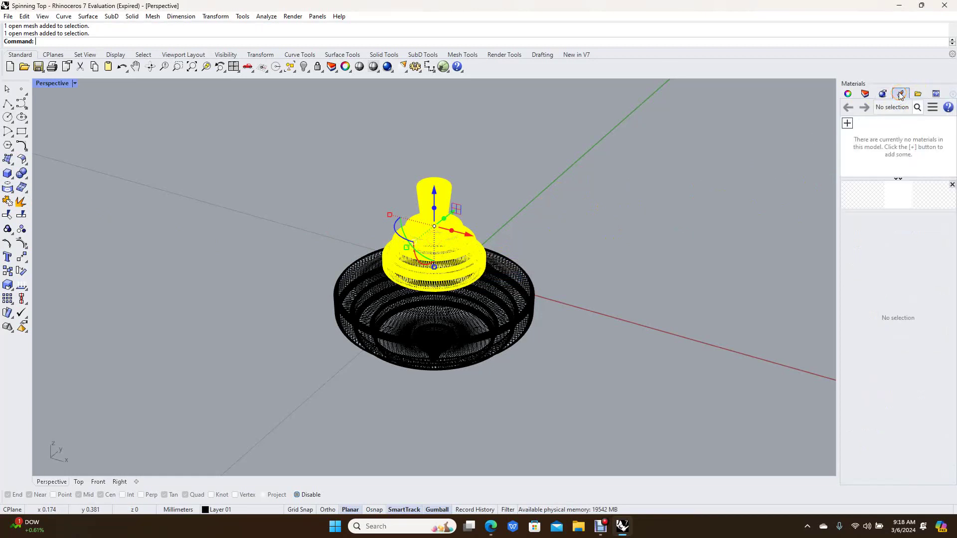
click(848, 125)
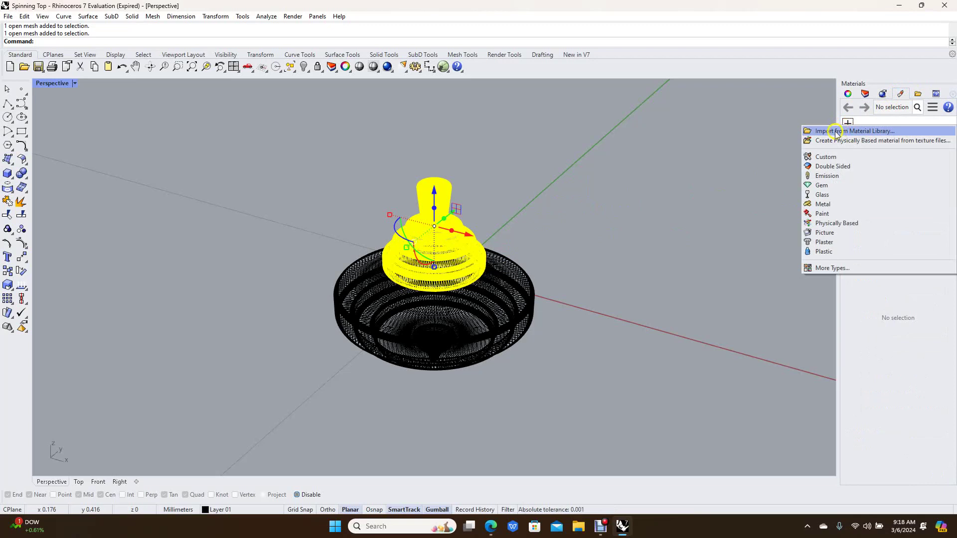
click(836, 131)
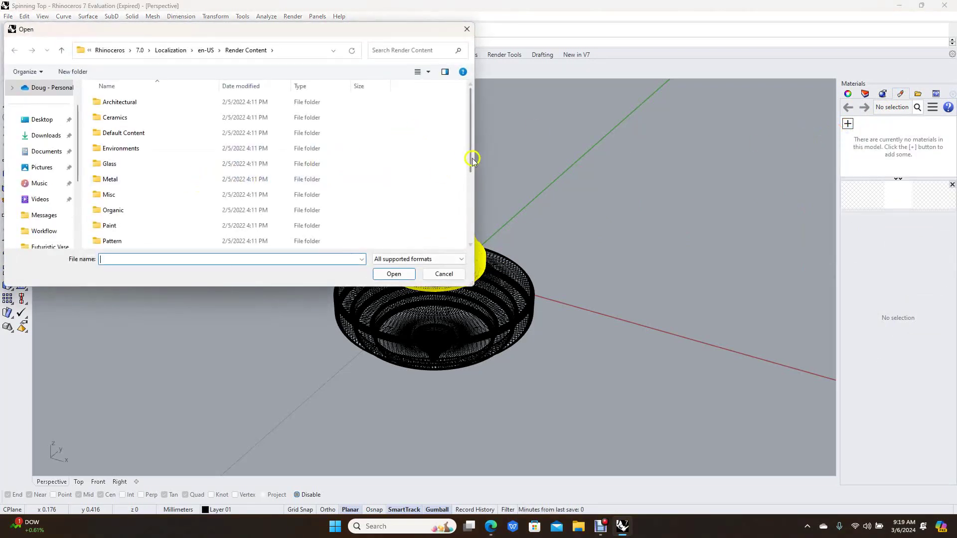
drag(471, 157, 455, 222)
double_click(149, 229)
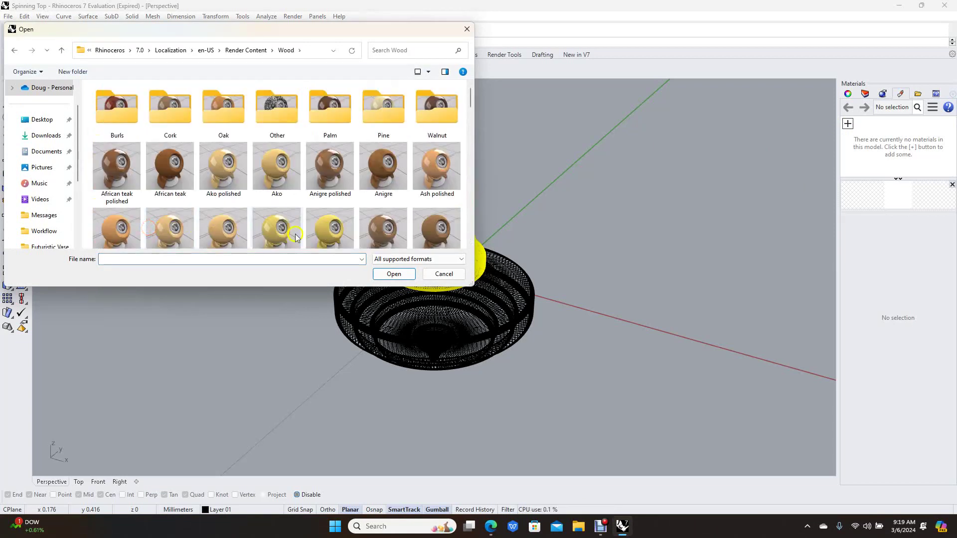
drag(472, 104, 469, 128)
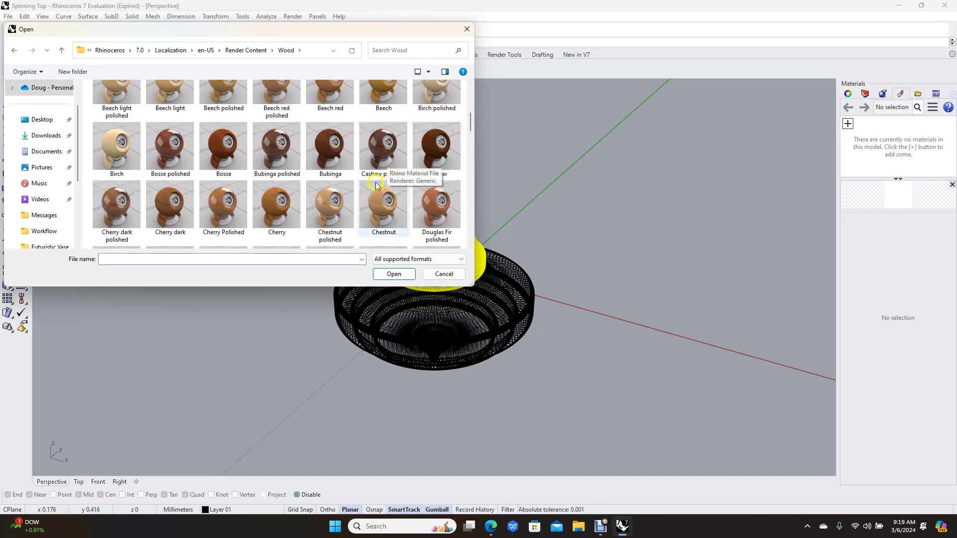
double_click(383, 147)
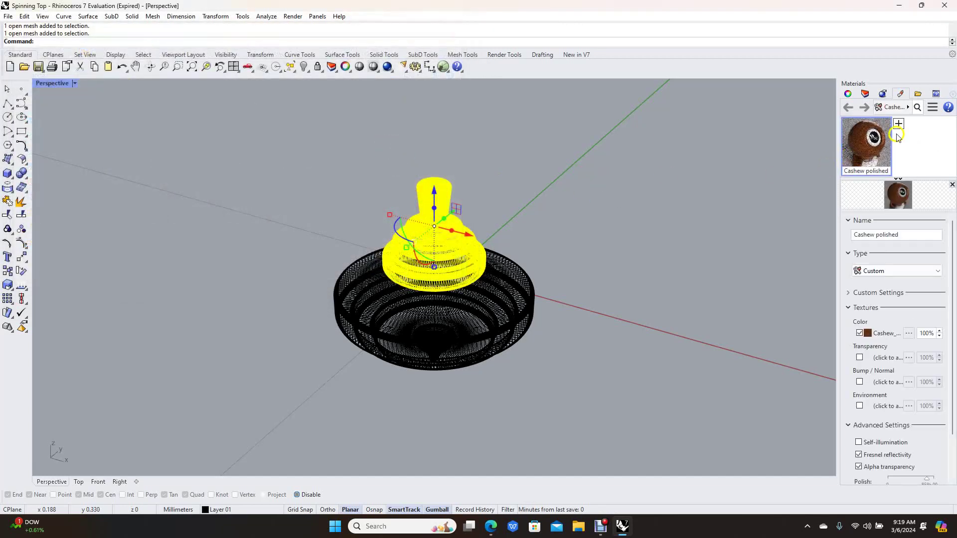
right_click(870, 145)
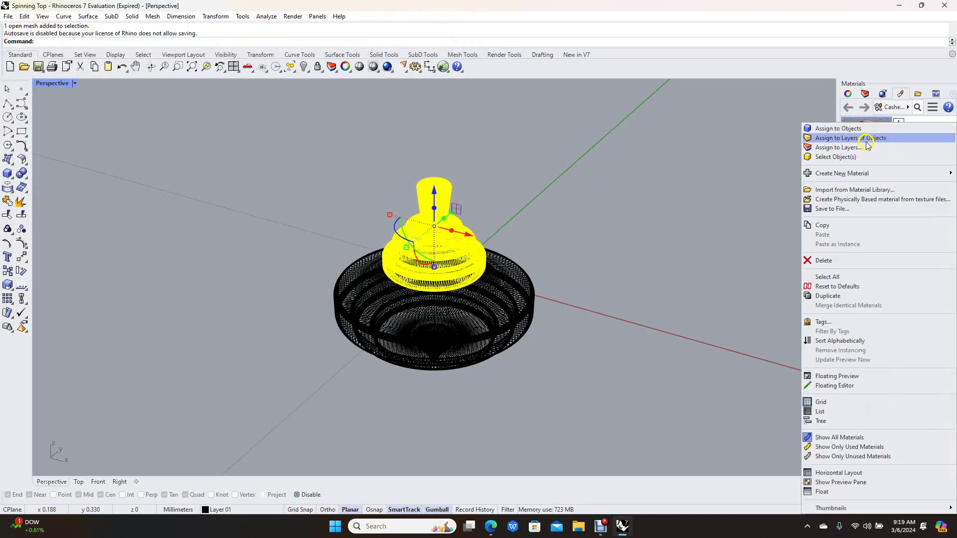
click(854, 130)
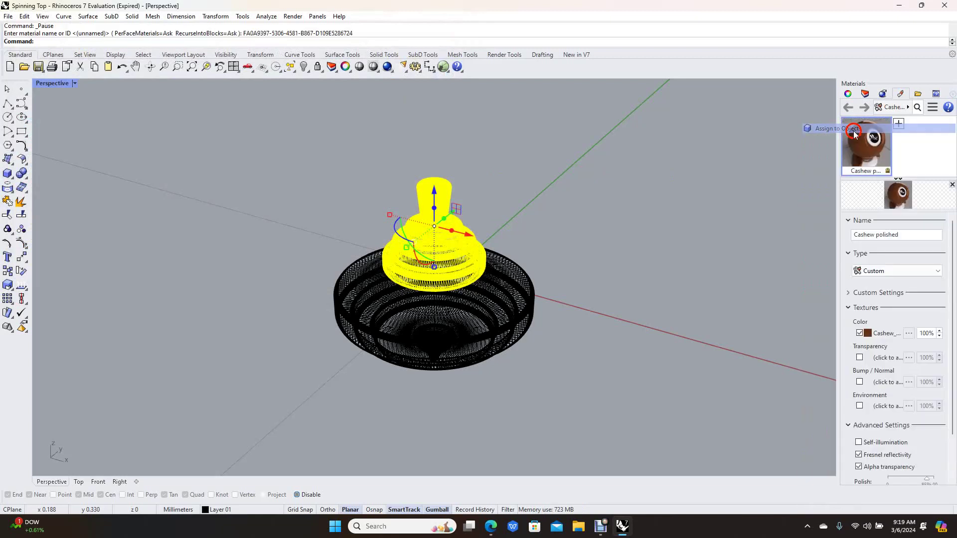
Step: Import the Avodire polished material from the Wood folder of the material library and assign it to the lower mesh of the top
click(458, 340)
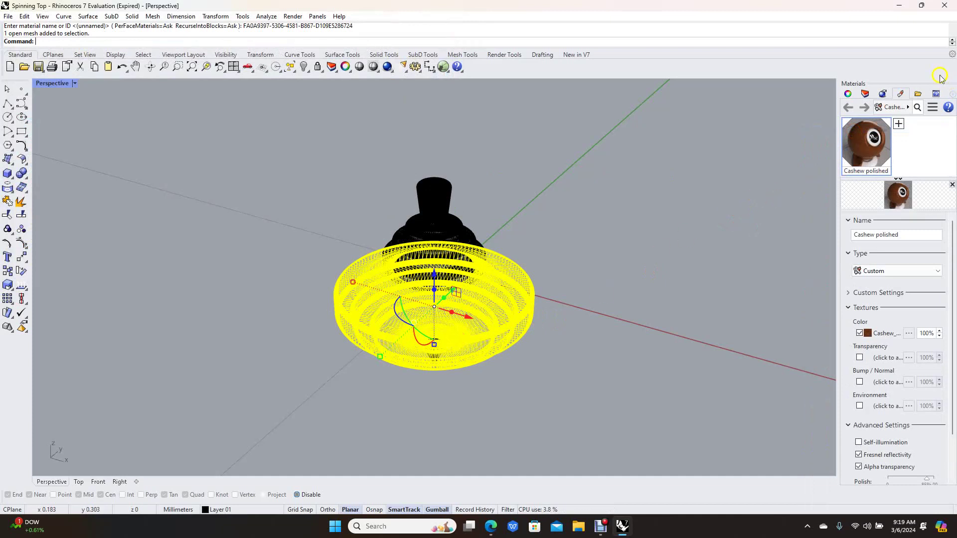
click(900, 125)
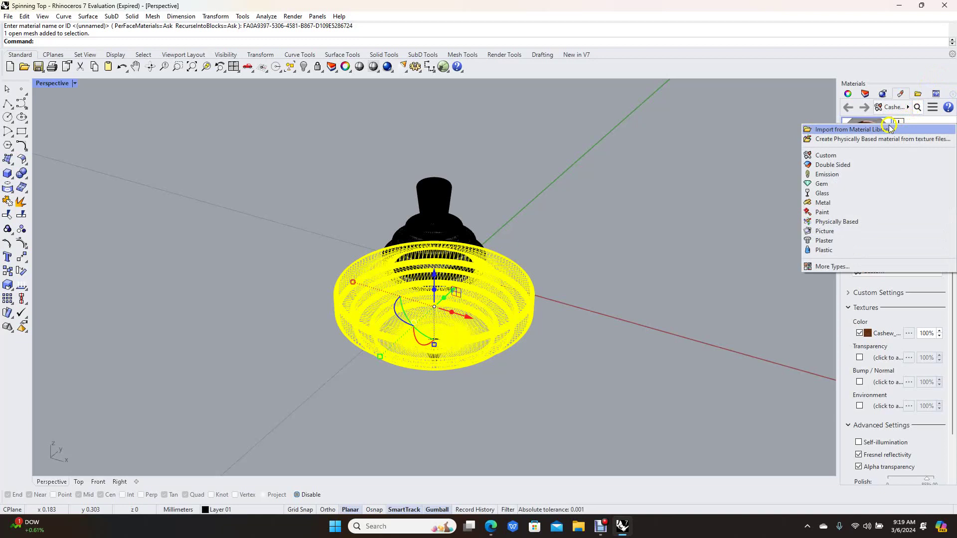
click(880, 130)
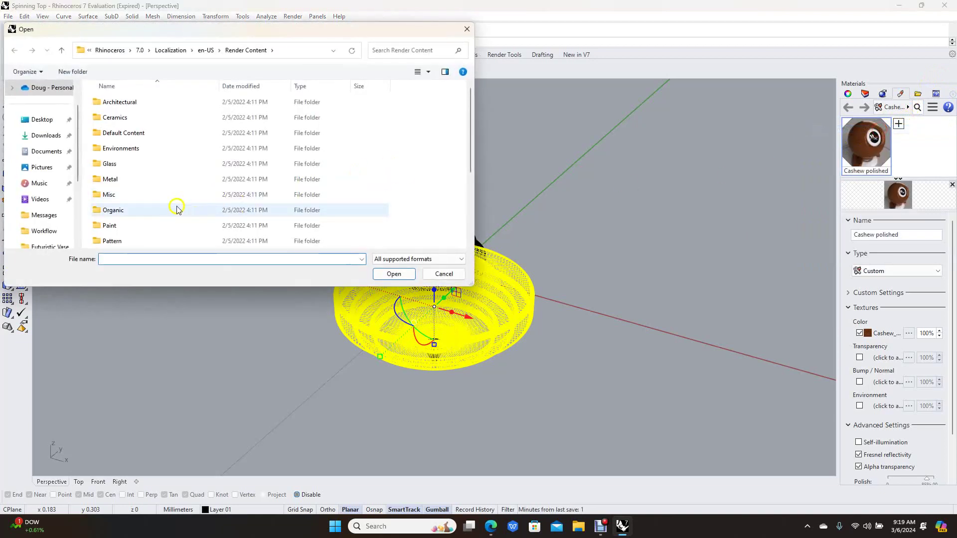
drag(470, 114, 472, 208)
double_click(143, 225)
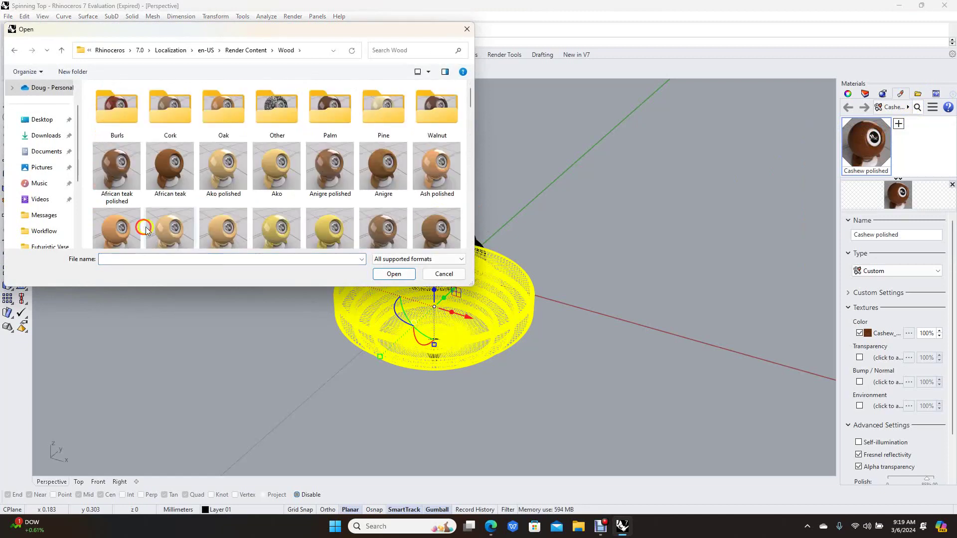
double_click(175, 234)
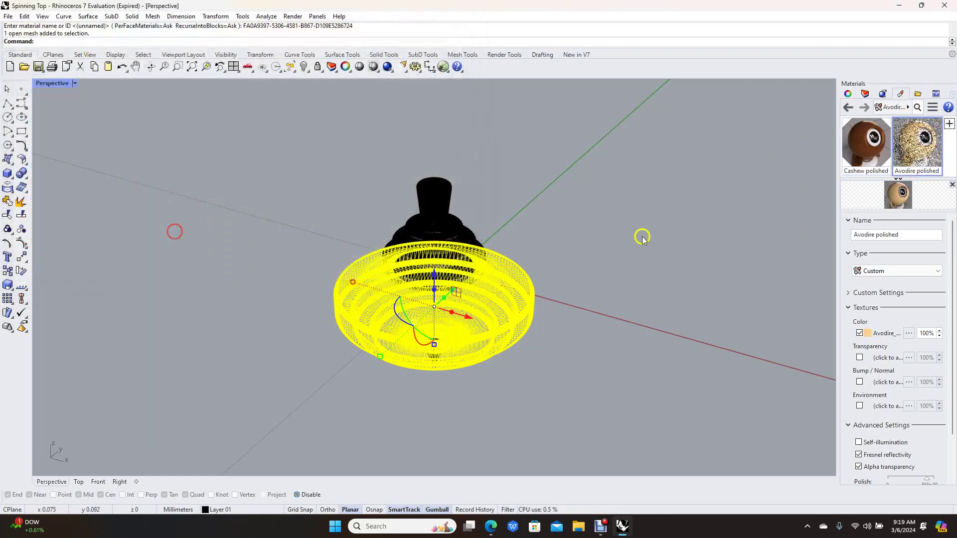
right_click(916, 152)
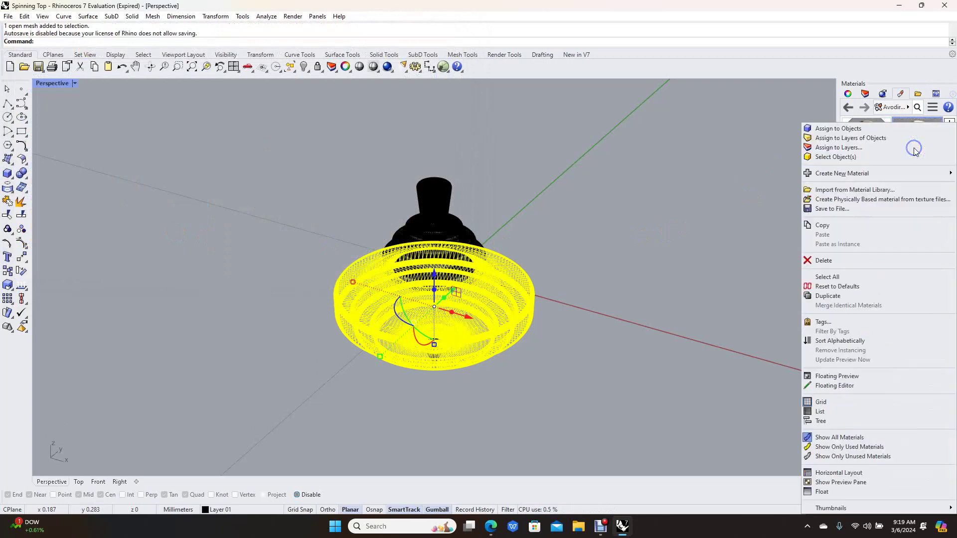
click(854, 128)
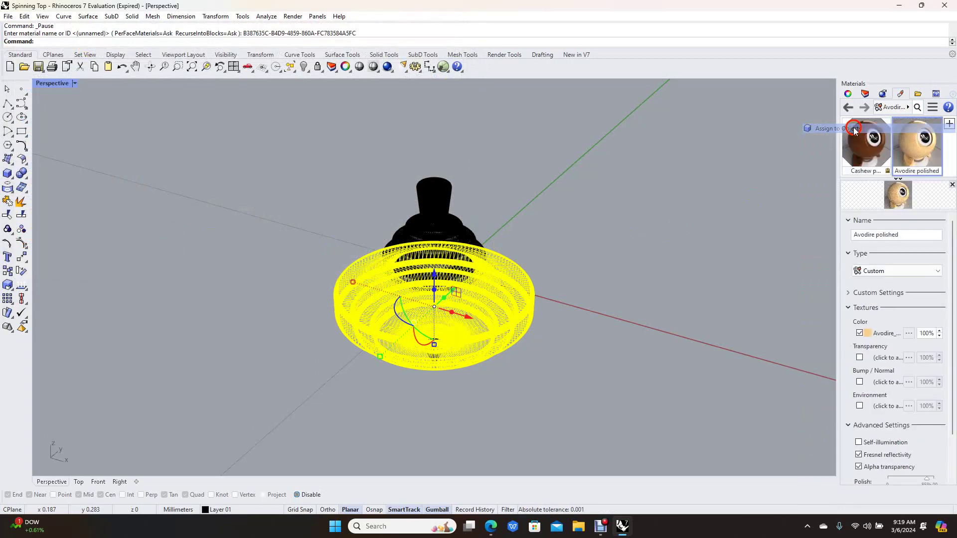
click(752, 172)
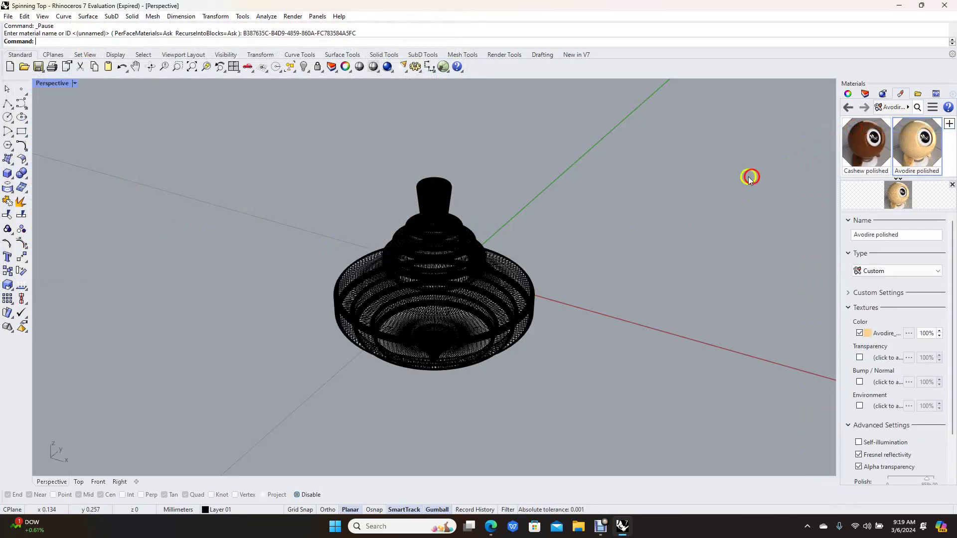
Step: Set the Perspective viewport to Raytraced display and turn the model to a side view that shows the tip
click(43, 17)
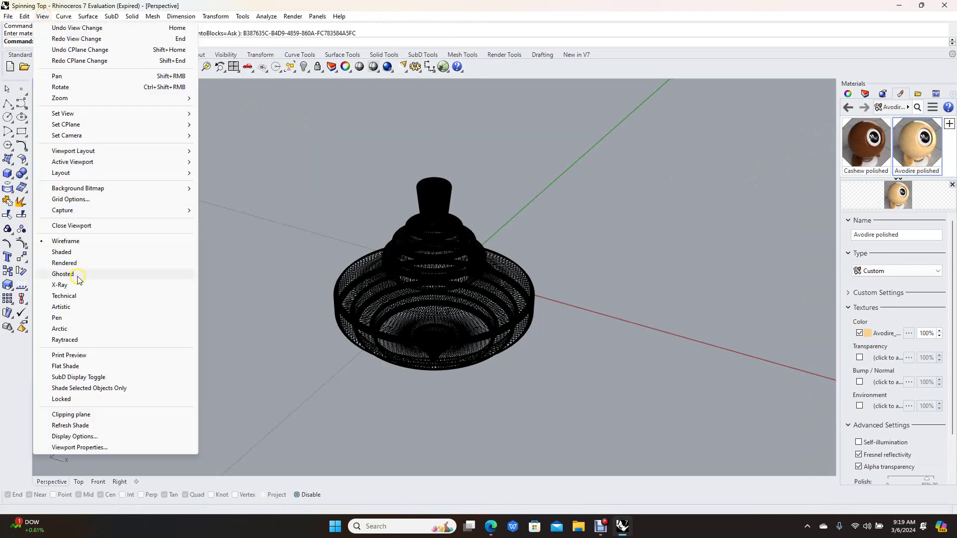
click(65, 340)
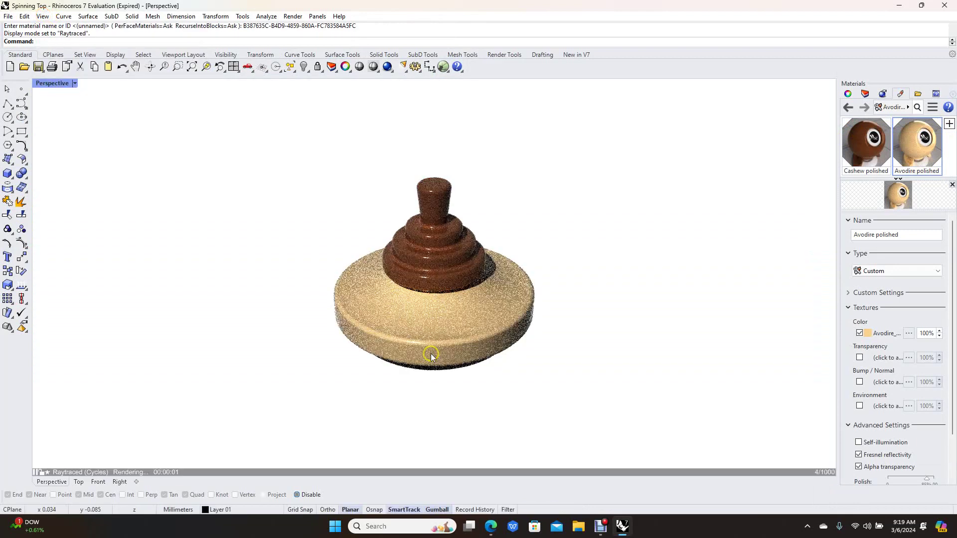
right_drag(608, 261, 590, 222)
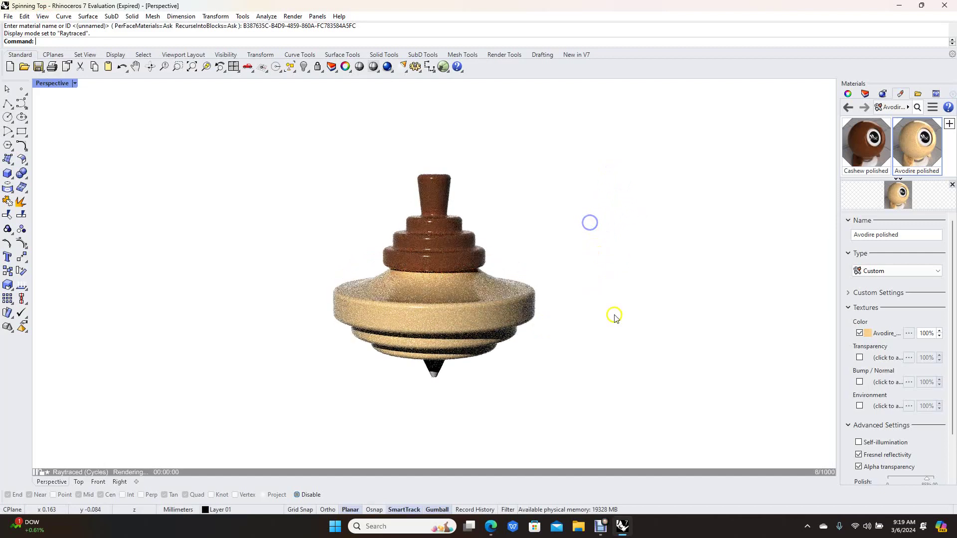
Step: Assign the existing Cashew polished material to the pointed tip at the base of the top
click(432, 377)
click(459, 392)
click(434, 373)
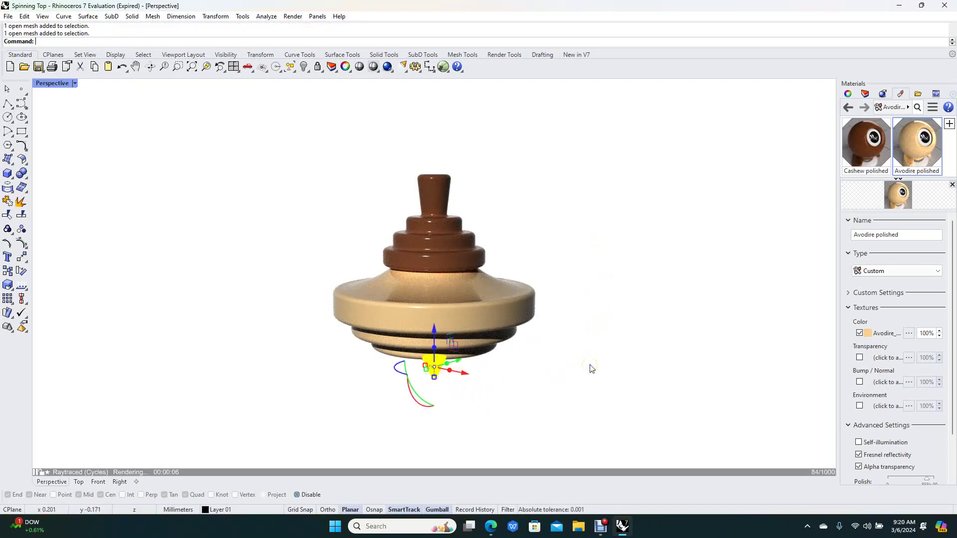
right_click(857, 141)
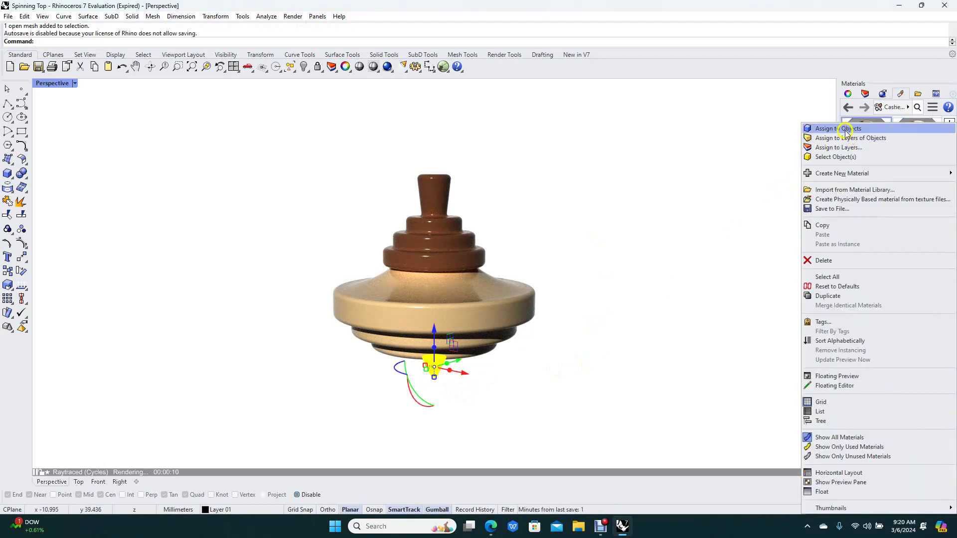
click(843, 128)
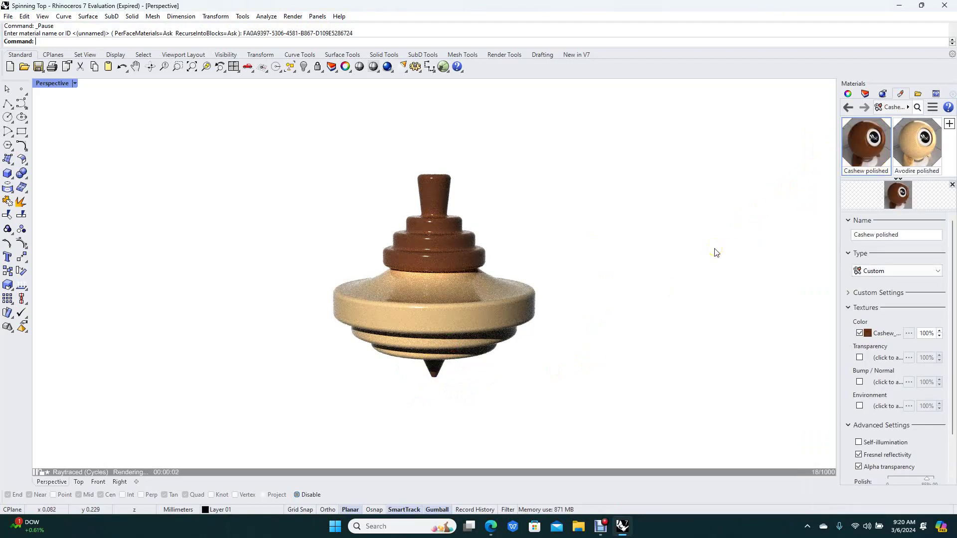
Step: Set the rendering backdrop's solid color to Dark Gray
click(884, 95)
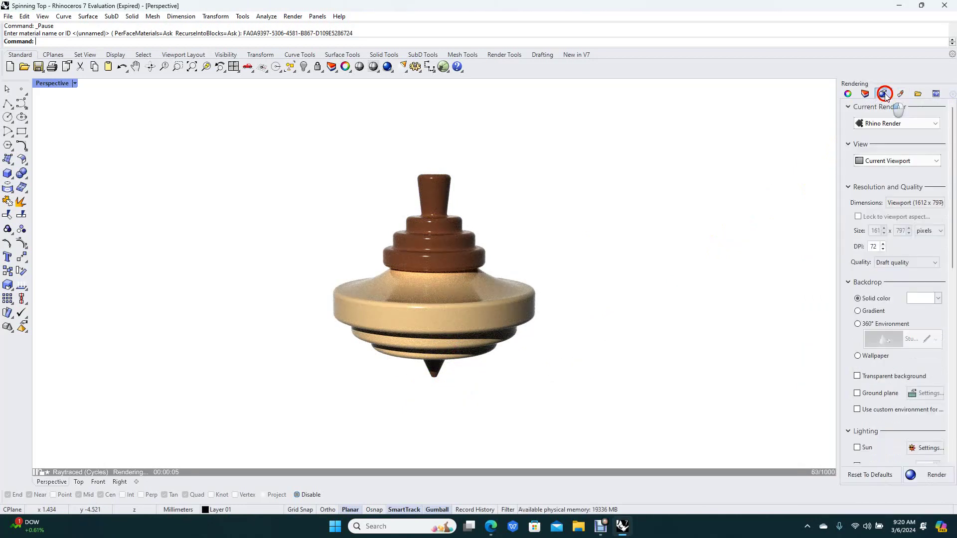
click(921, 299)
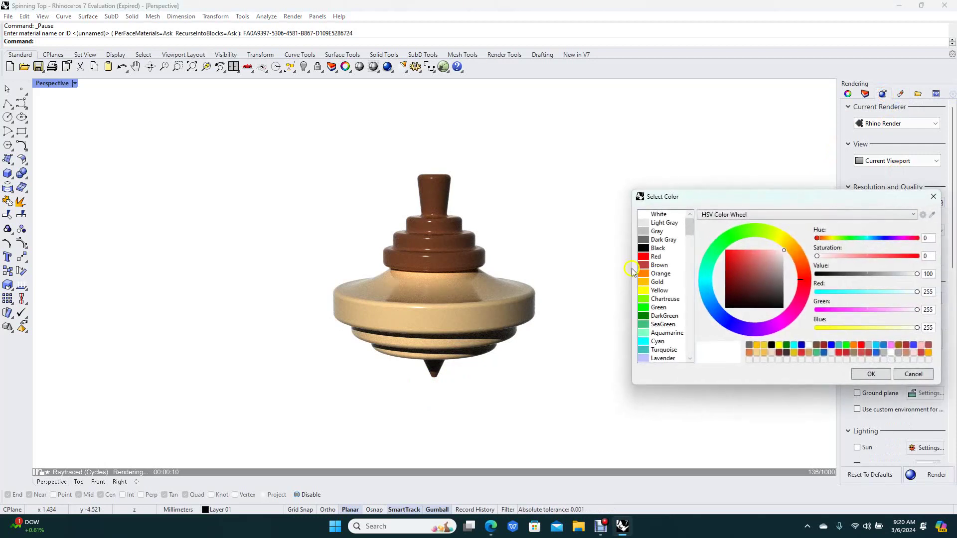
click(663, 240)
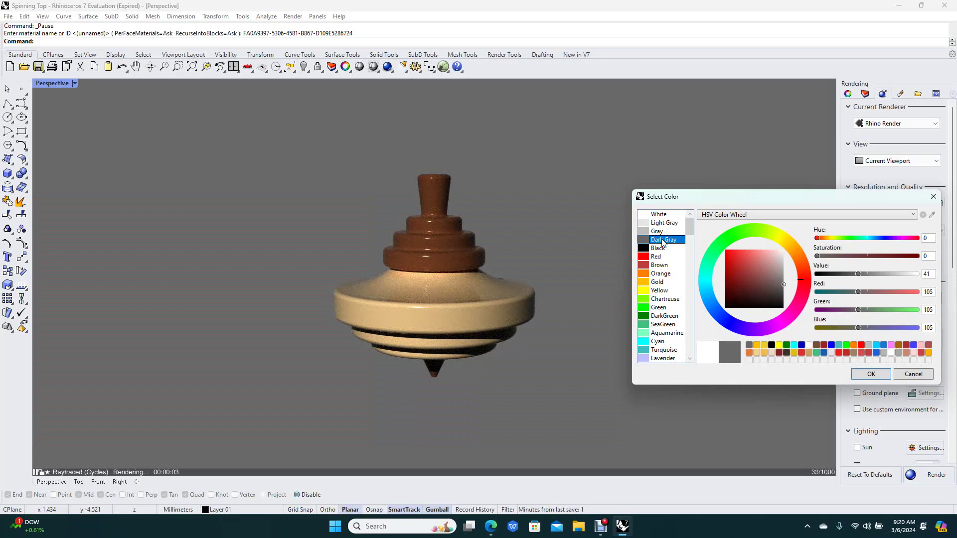
click(870, 374)
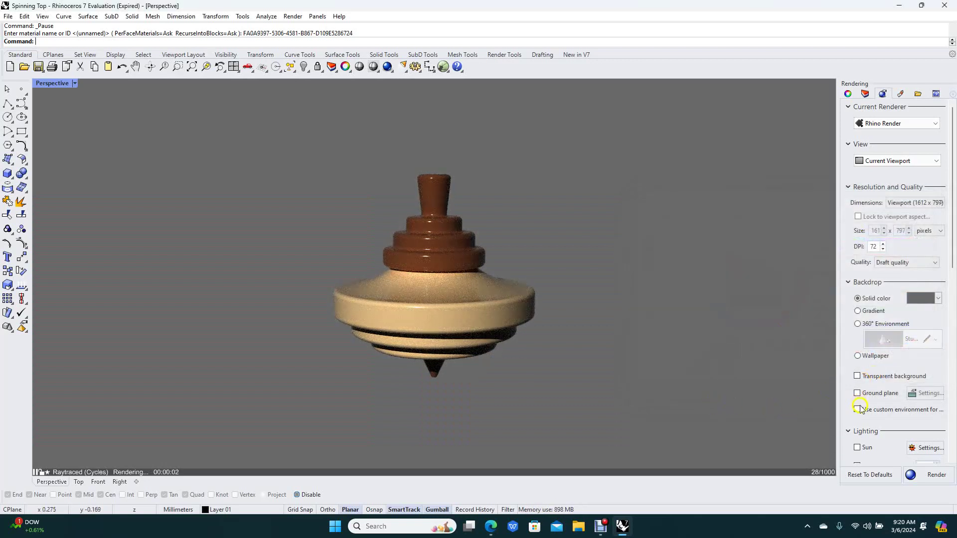
Step: Try sun lighting on the raytraced top and switch it back off
click(858, 447)
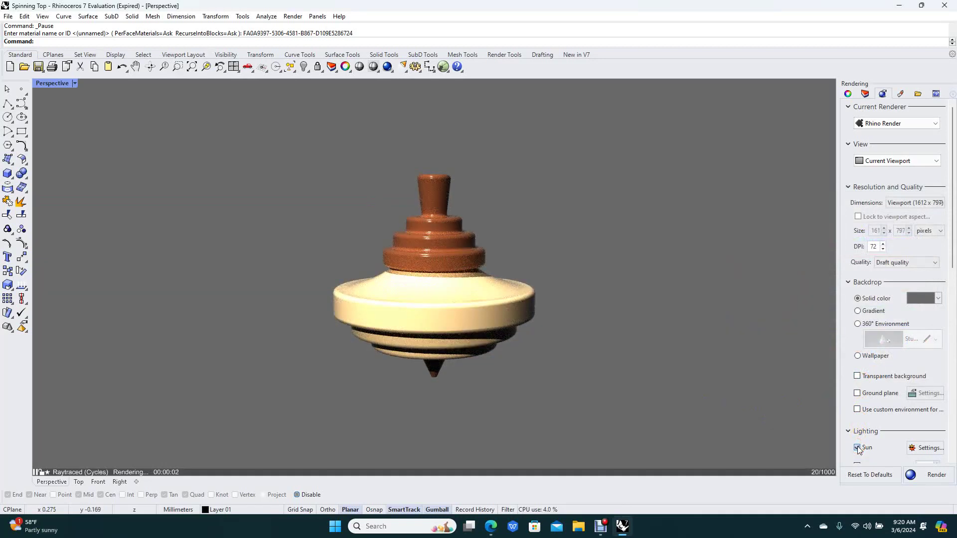
click(857, 447)
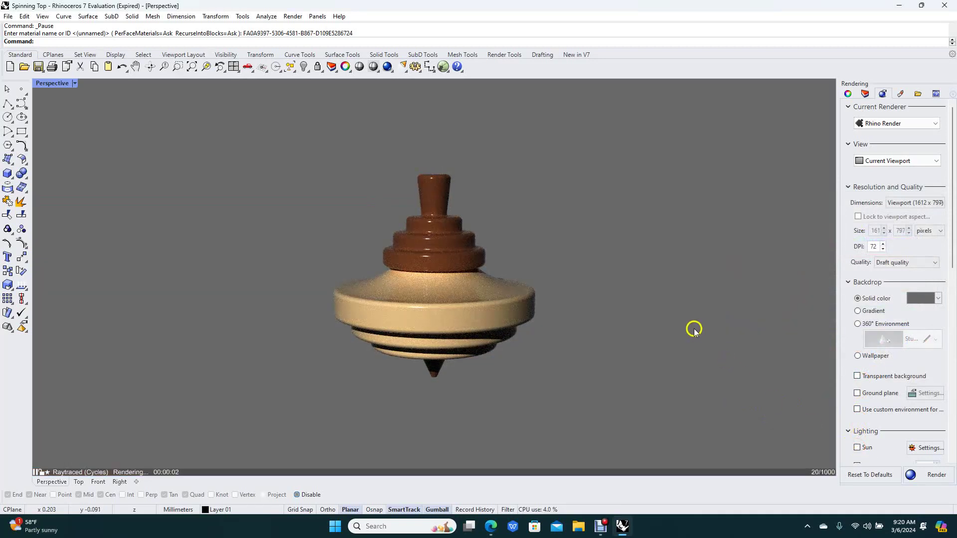
Step: Capture a rectangular screen snip of the raytraced spinning top with some of the gray backdrop around it
right_drag(627, 248, 604, 240)
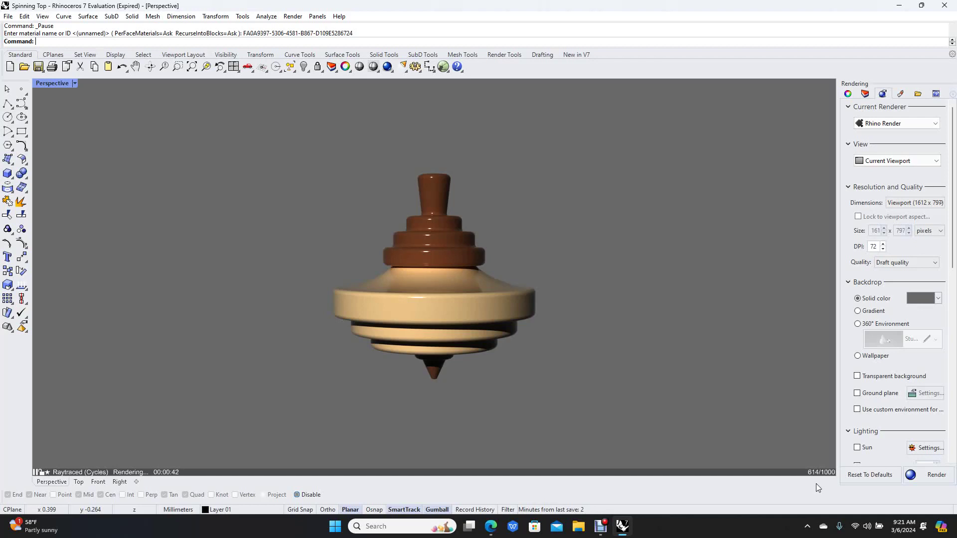
key(super+shift+s)
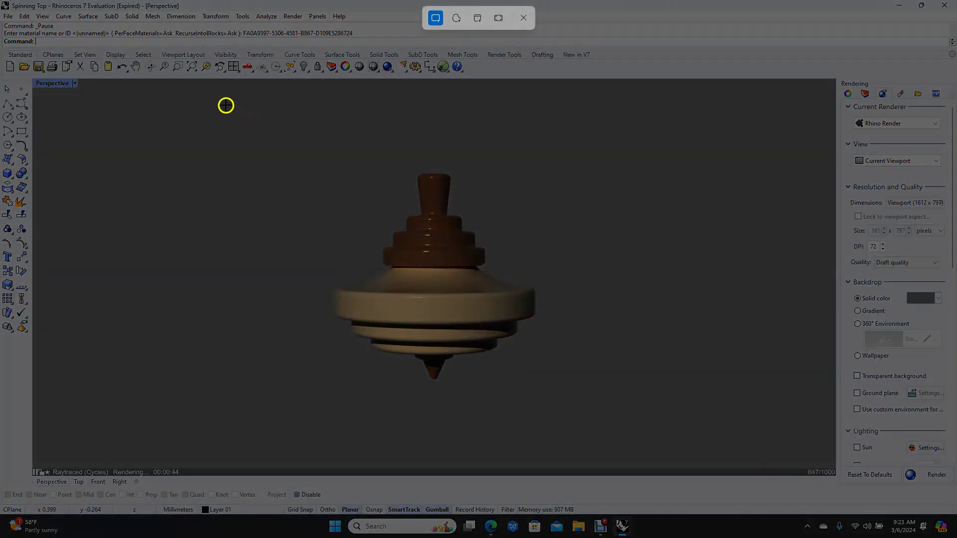
drag(220, 101, 652, 451)
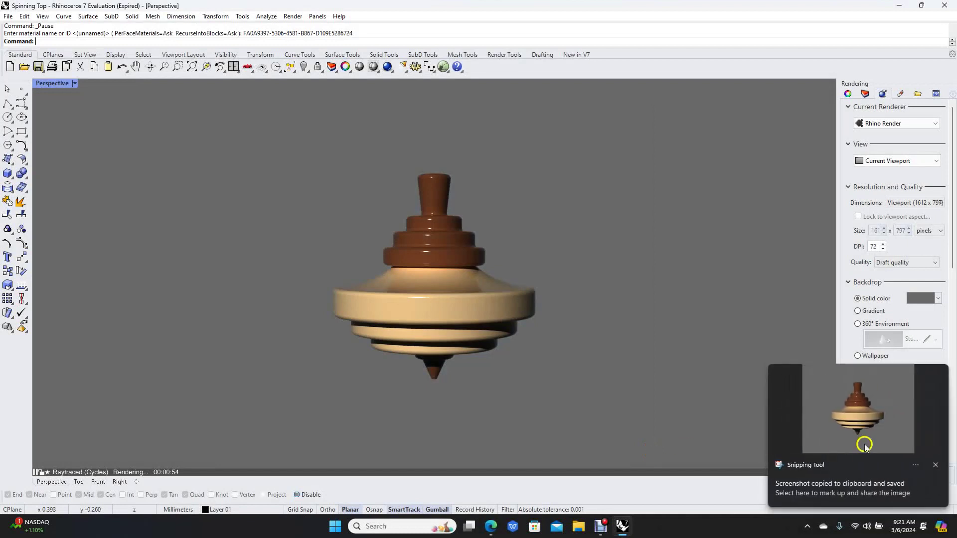
Step: Switch to Paint, paste the captured screenshot into the blank image and crop to the pasted selection
click(334, 526)
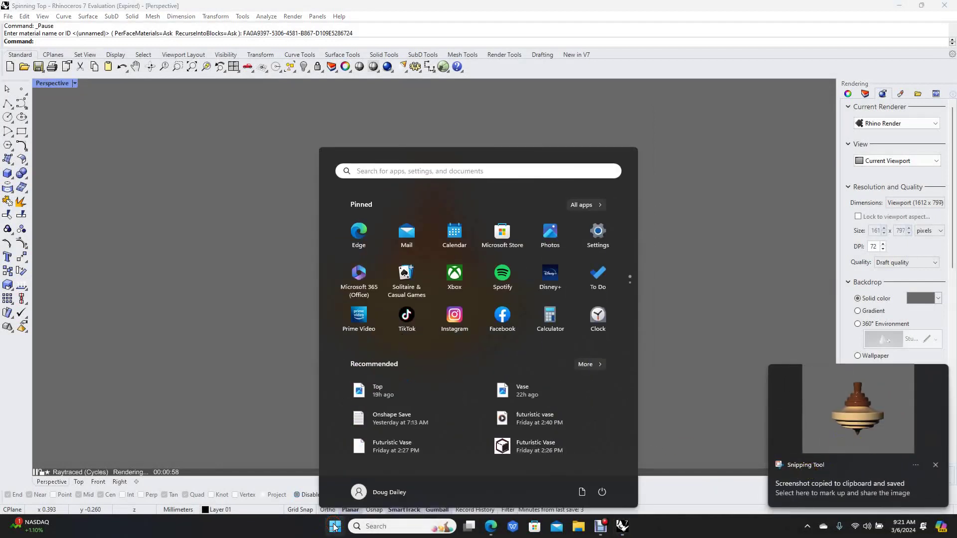
click(386, 172)
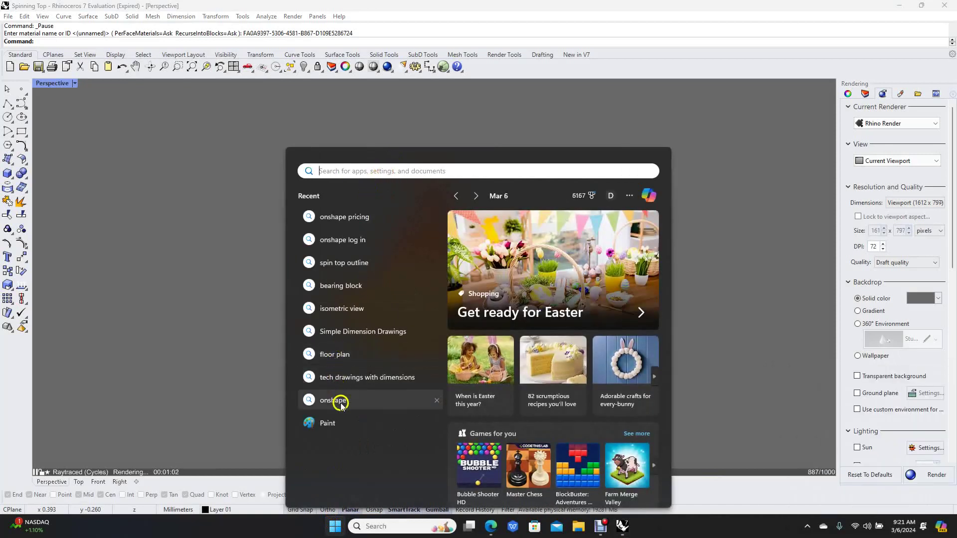
click(337, 422)
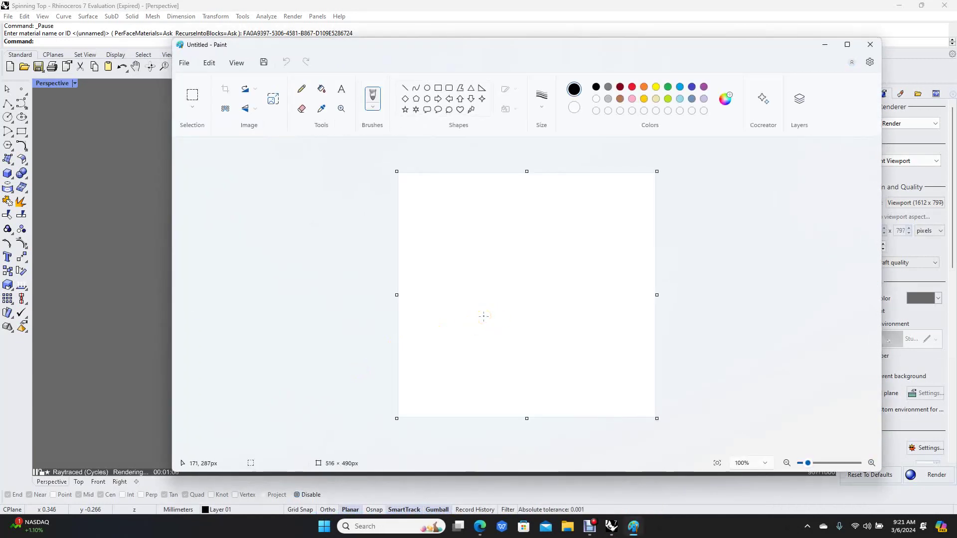
key(ctrl+v)
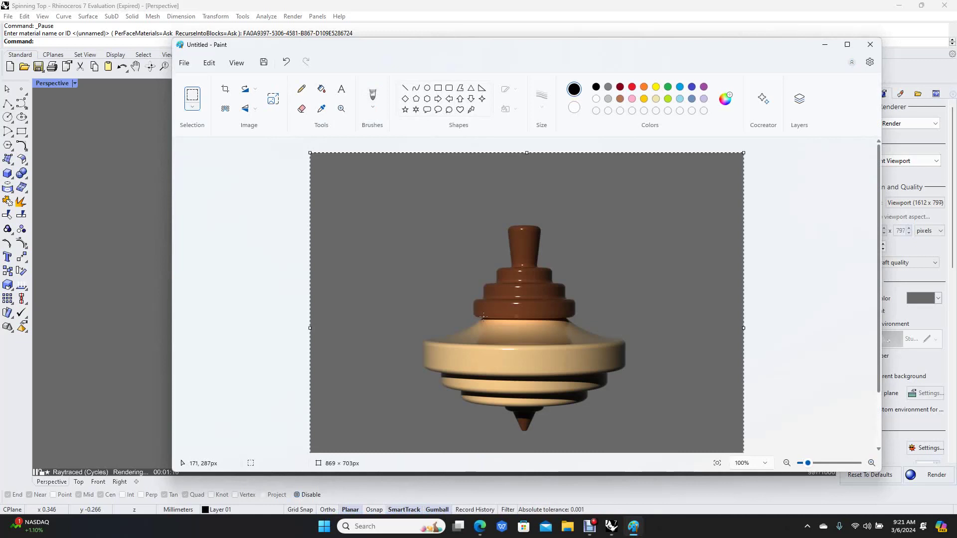
click(226, 90)
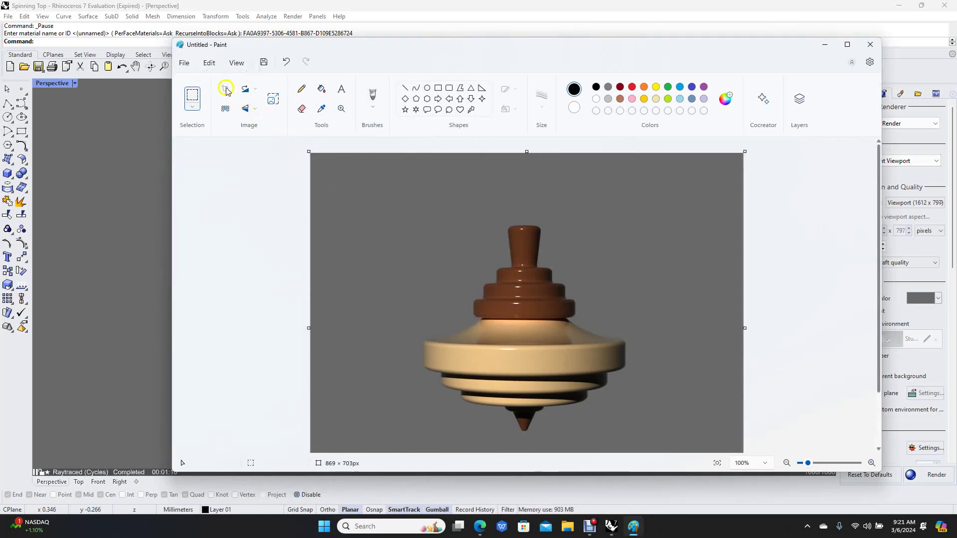
Step: Save the cropped image as a JPEG picture named Spinning Top 2 on the Desktop
click(184, 65)
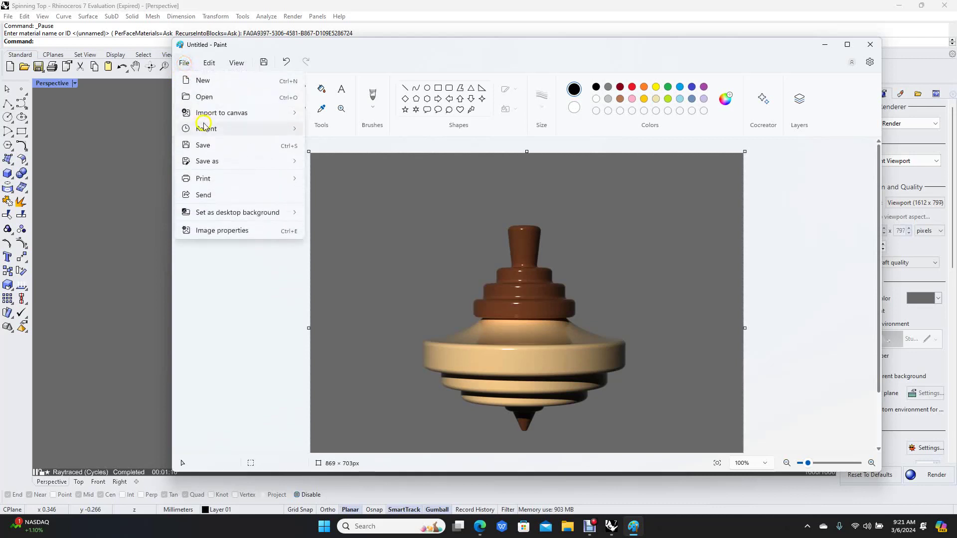
click(215, 161)
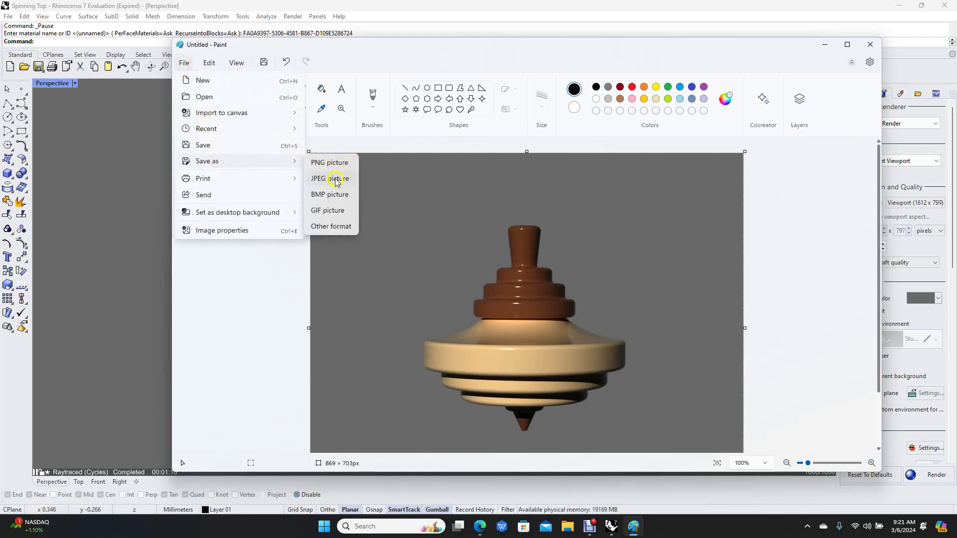
click(333, 179)
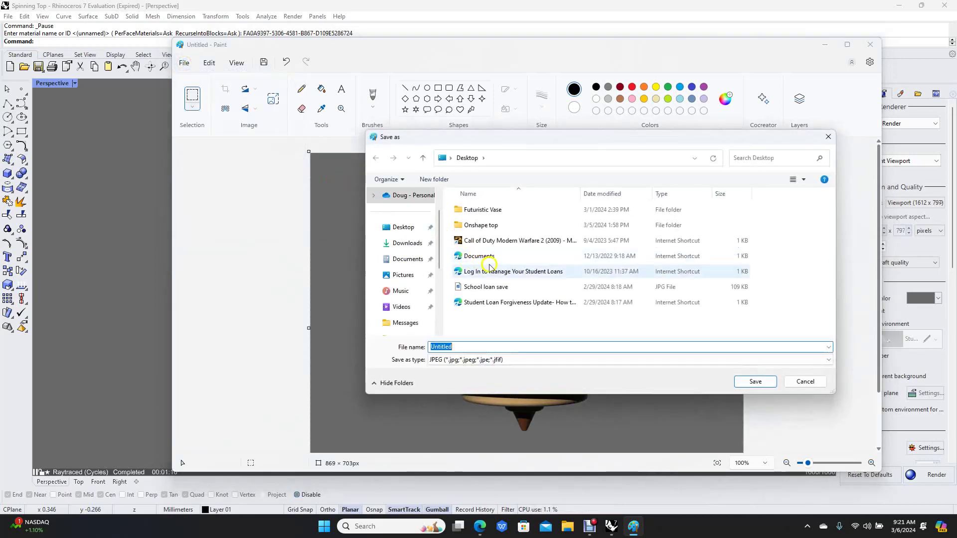
click(401, 228)
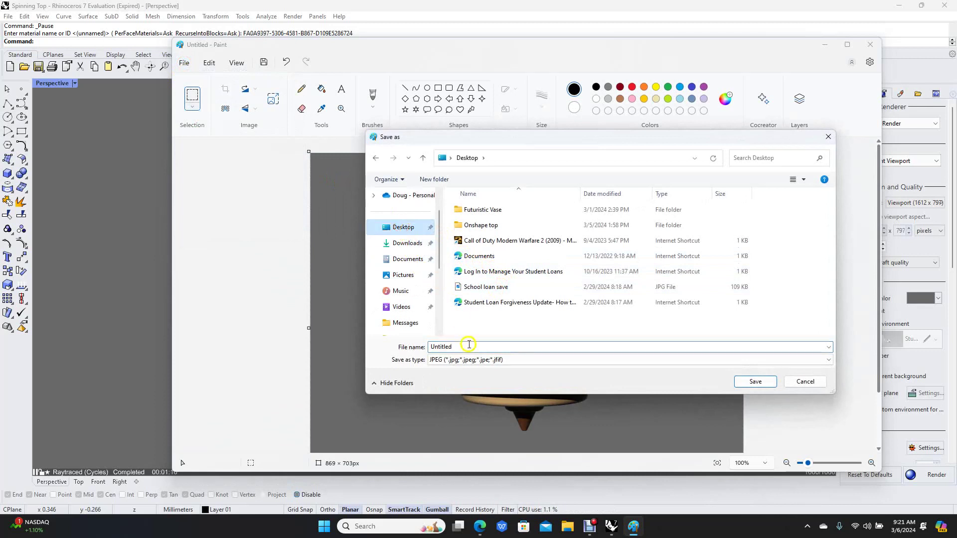
double_click(463, 348)
text(S)
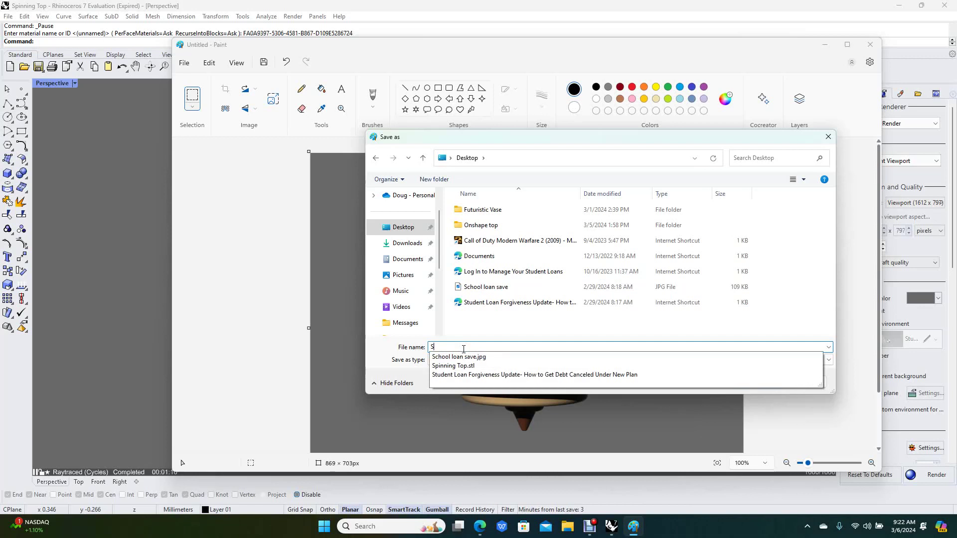
text(pinning T)
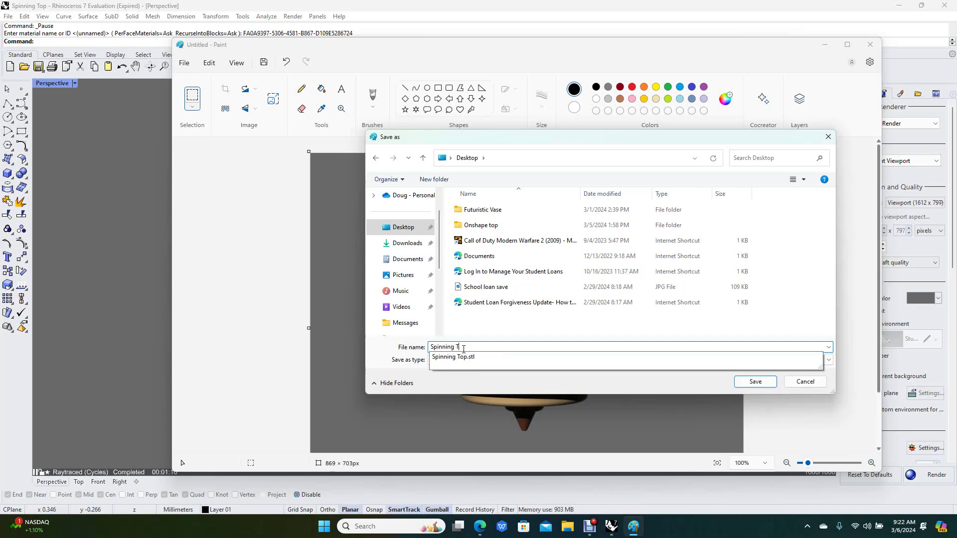
text(op 2)
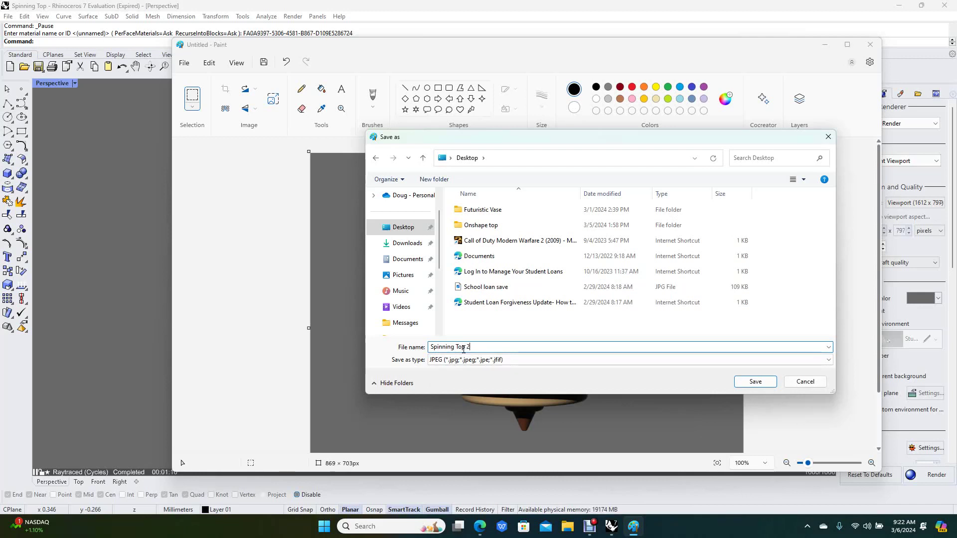
click(753, 382)
click(821, 208)
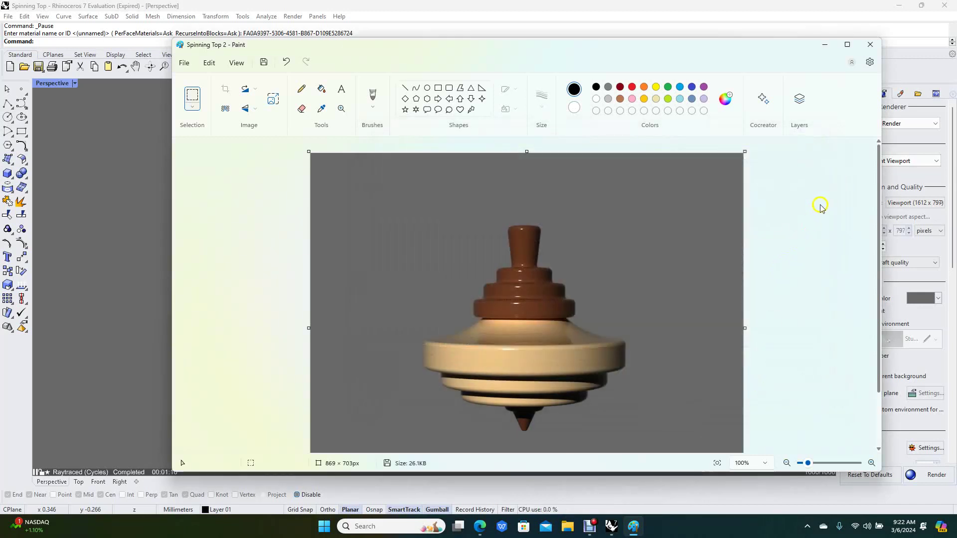
Step: Close Paint, exit Rhino without saving the changes to Spinning Top, and decline installing the update
click(876, 46)
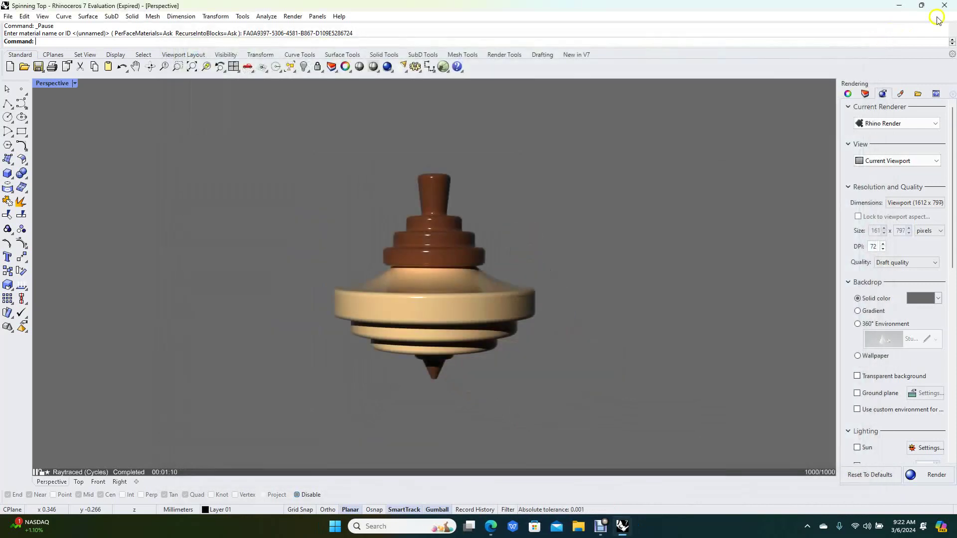
click(945, 9)
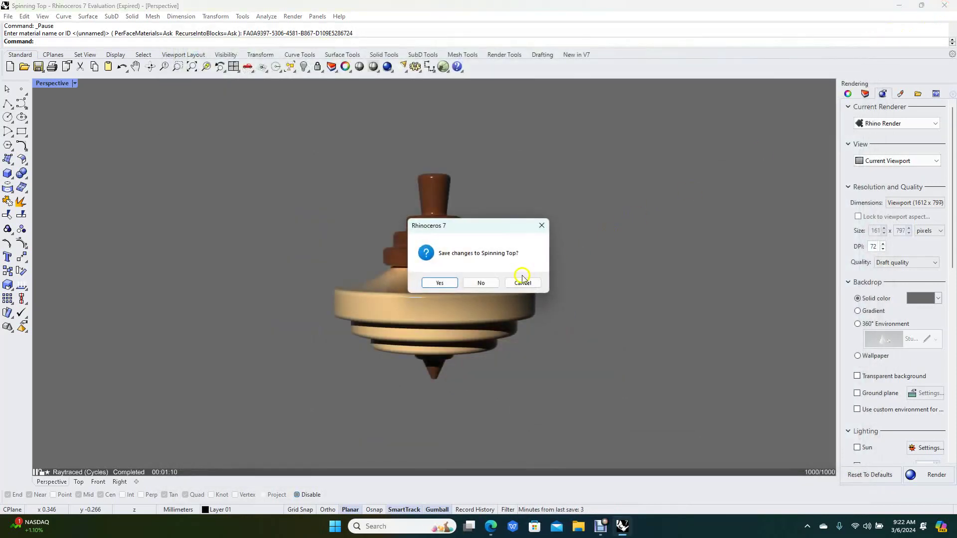
click(488, 283)
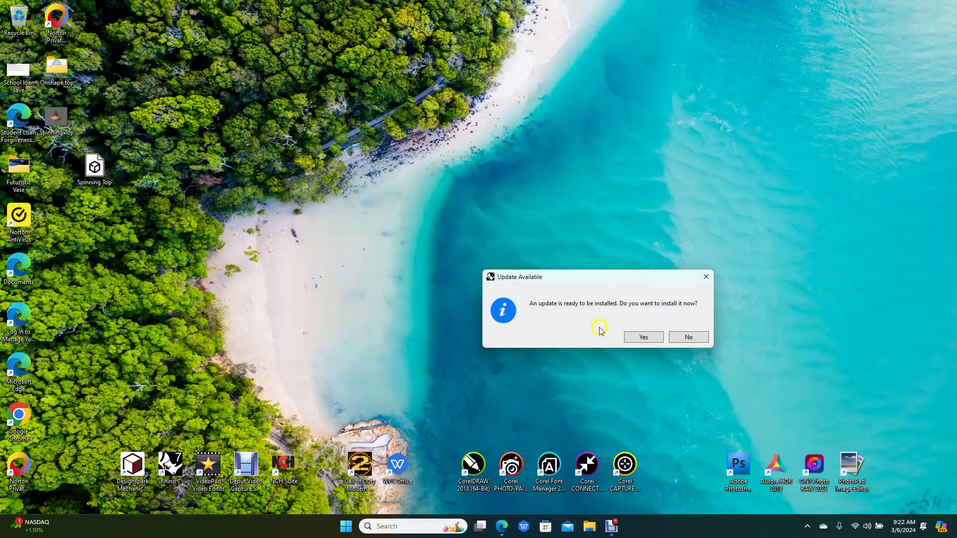
click(685, 338)
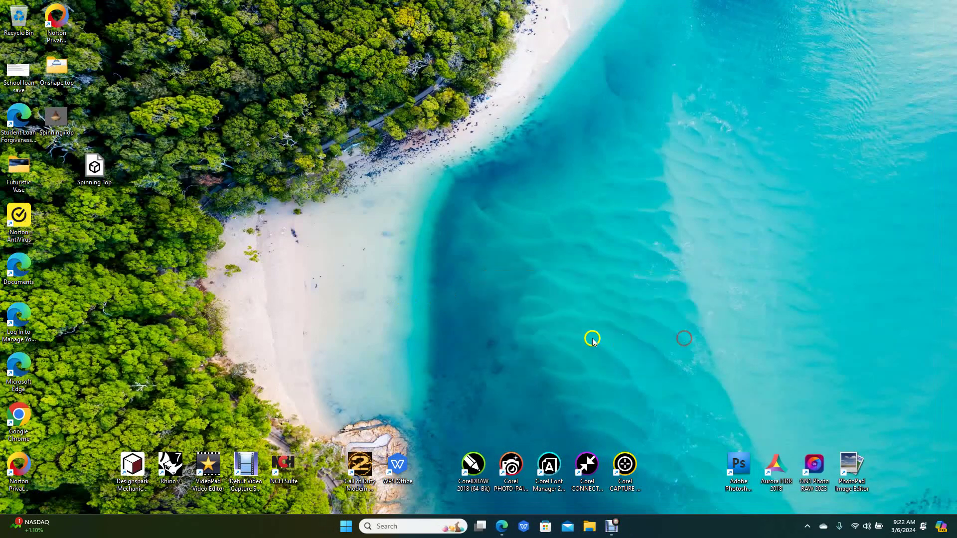
Step: Move the Spinning Top model file on the desktop to the free spot directly below the spinning top image file
double_click(98, 168)
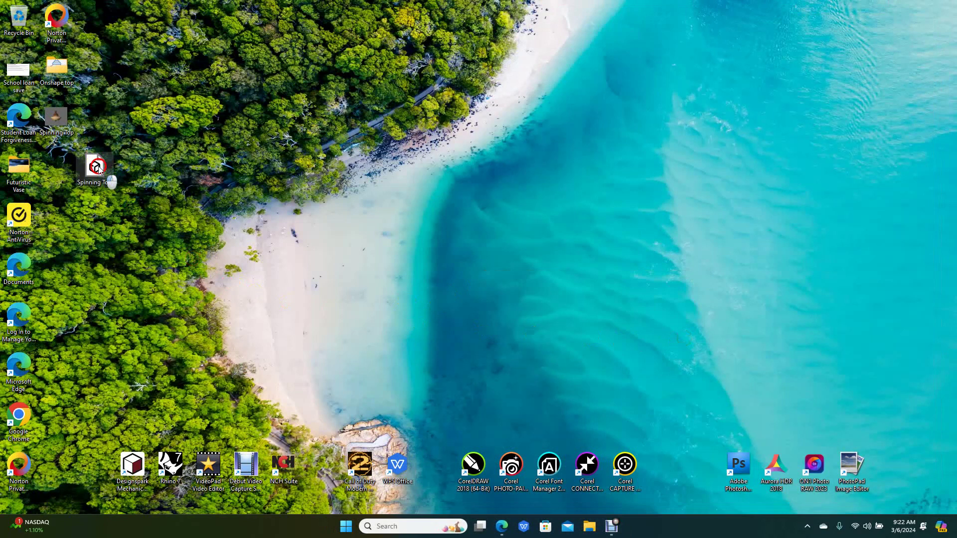
drag(98, 168, 58, 170)
click(288, 201)
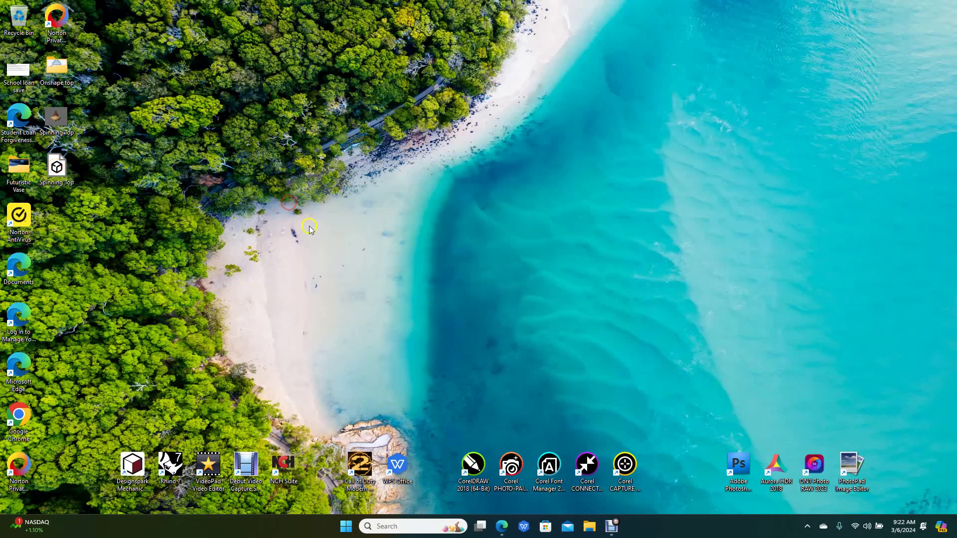
Step: Switch to the Edge browser window showing the spinning top's Part Studio in Onshape
click(612, 527)
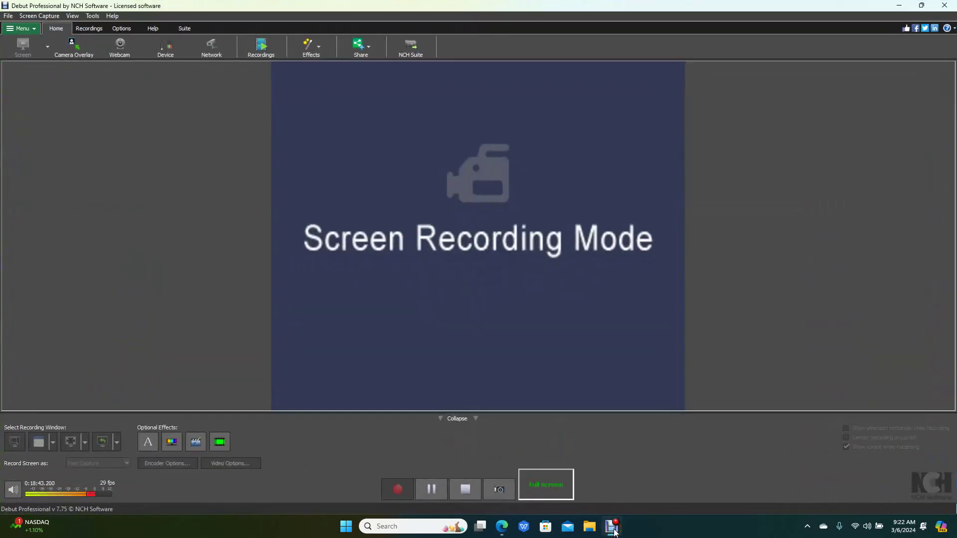
click(899, 5)
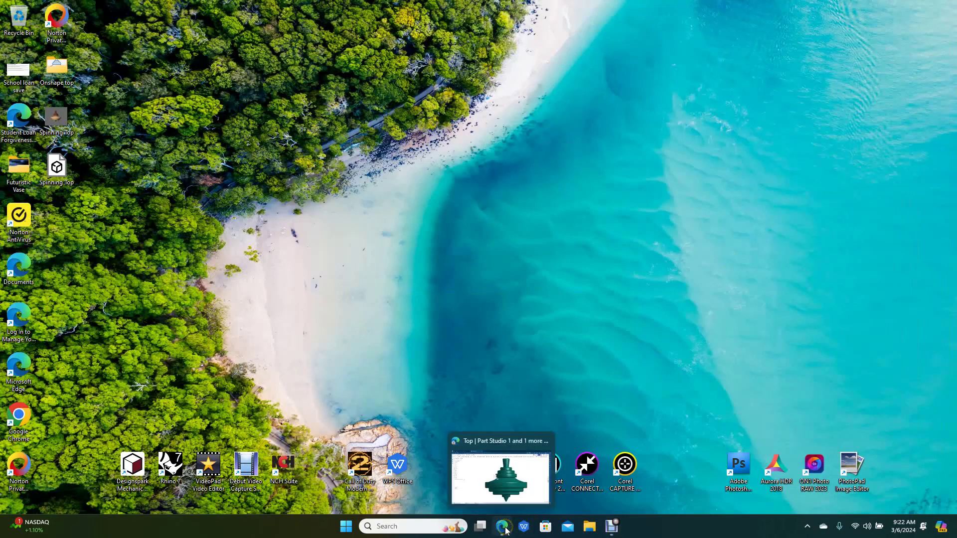
click(505, 531)
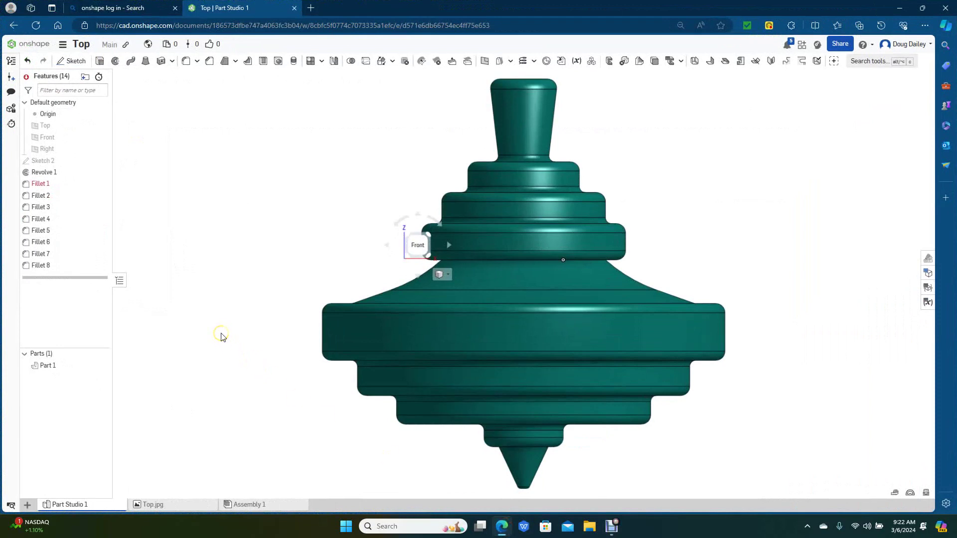